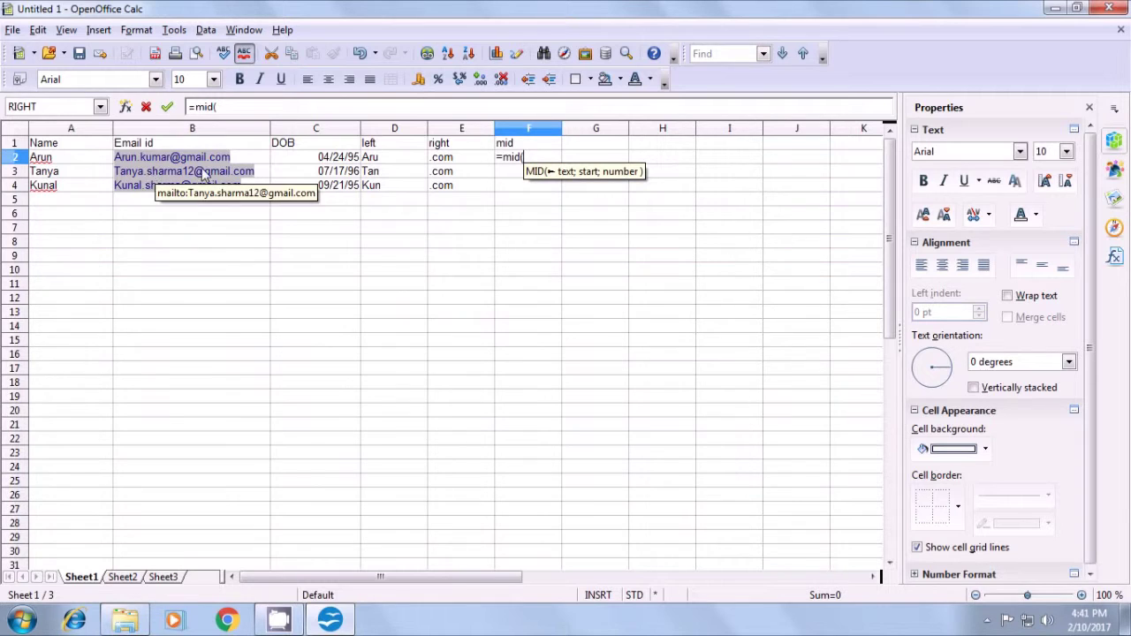
left_click(251, 159)
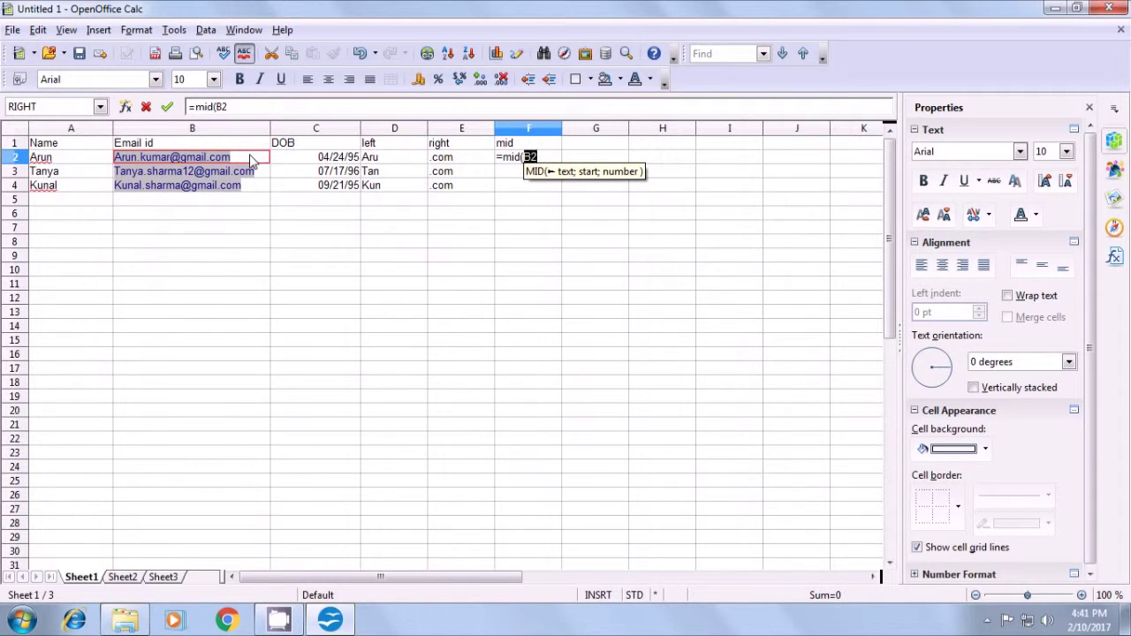
type(";")
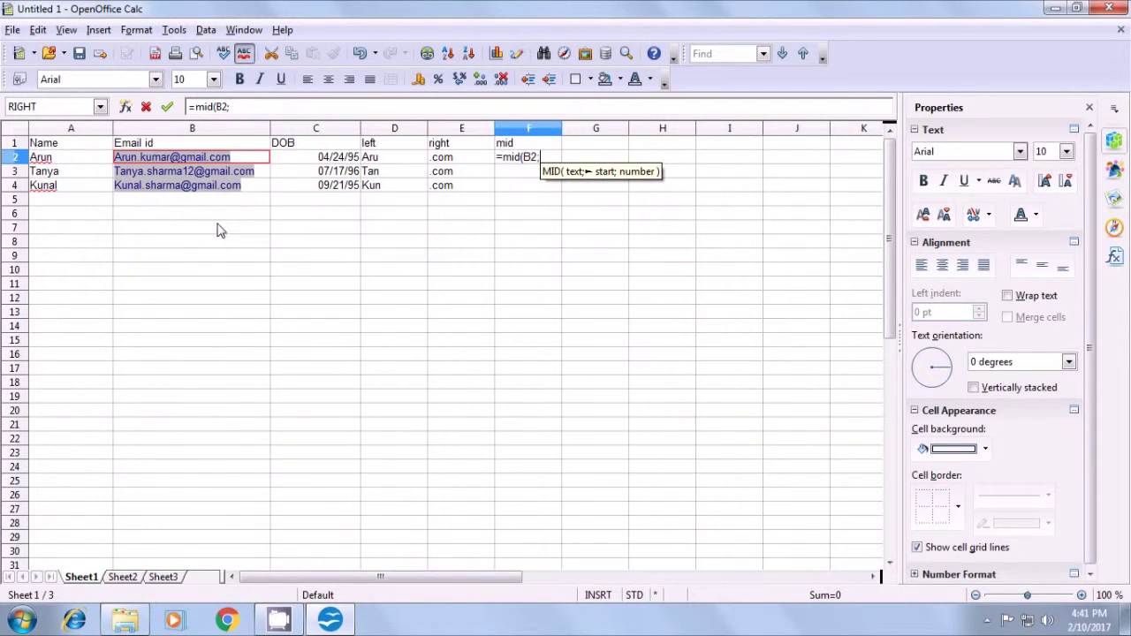
type("5;5)")
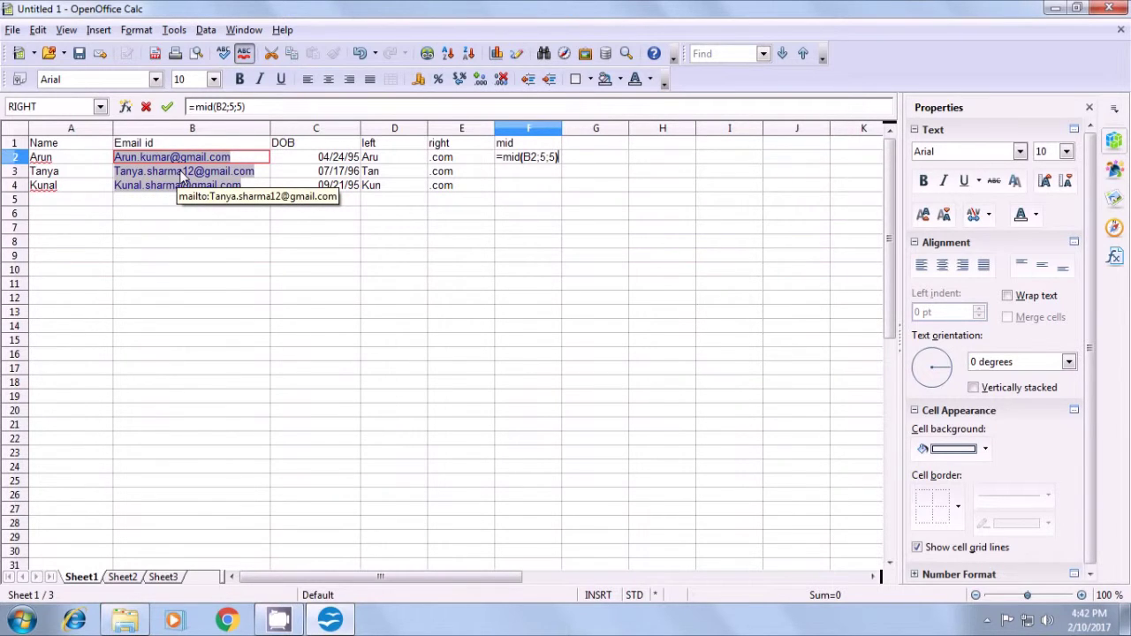
key("Return")
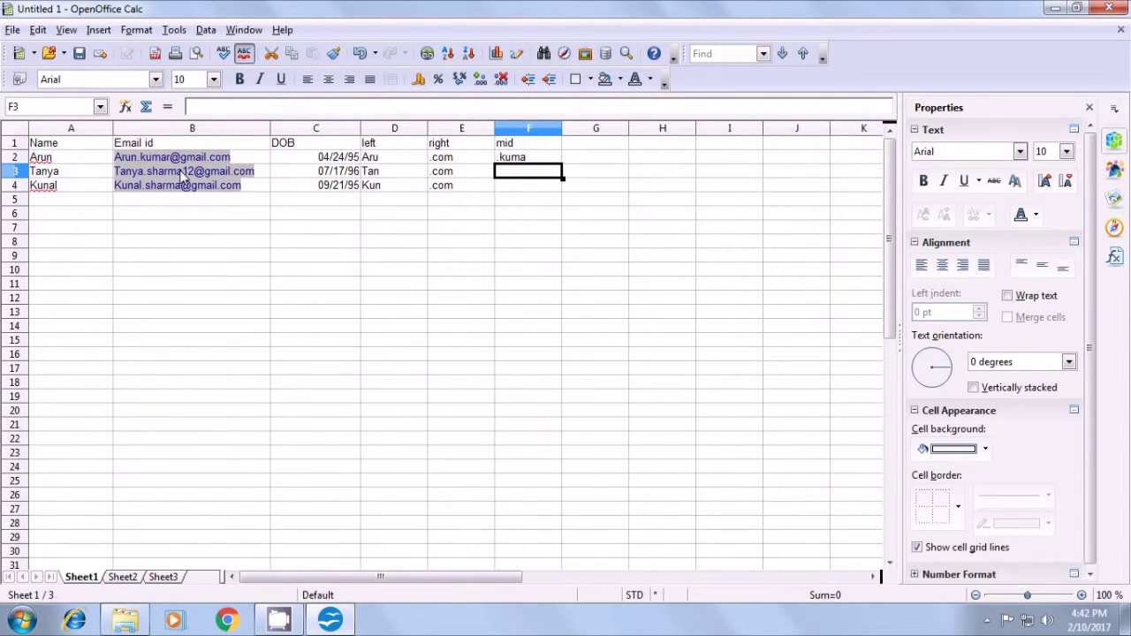
Change the MID start position to 6 so F2 returns 'kumar'.
left_click(506, 160)
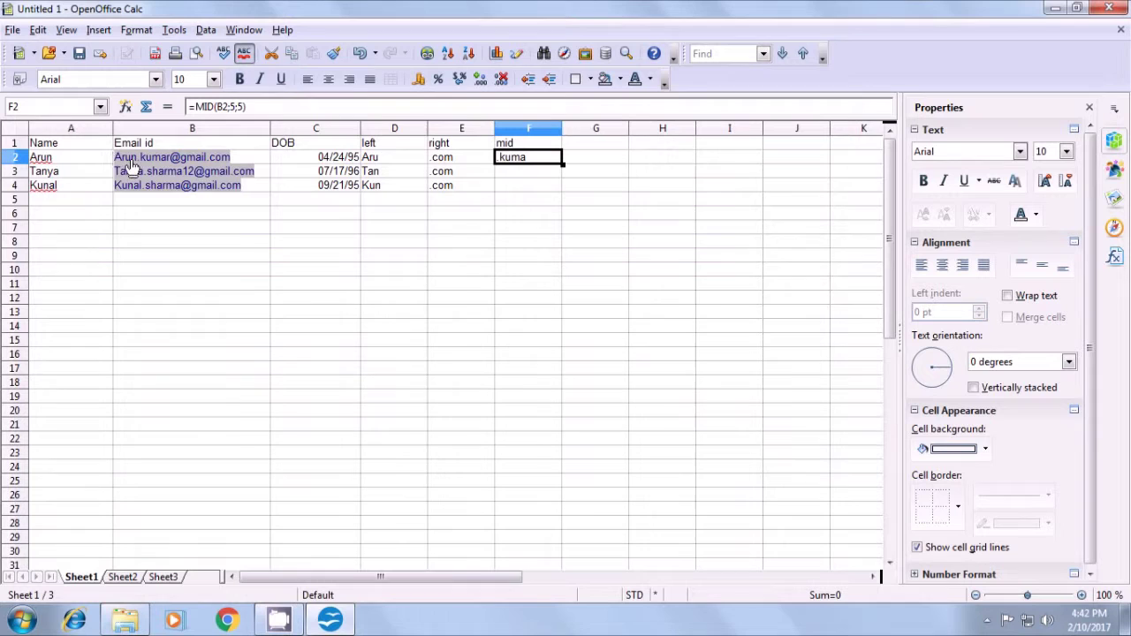
left_click(239, 107)
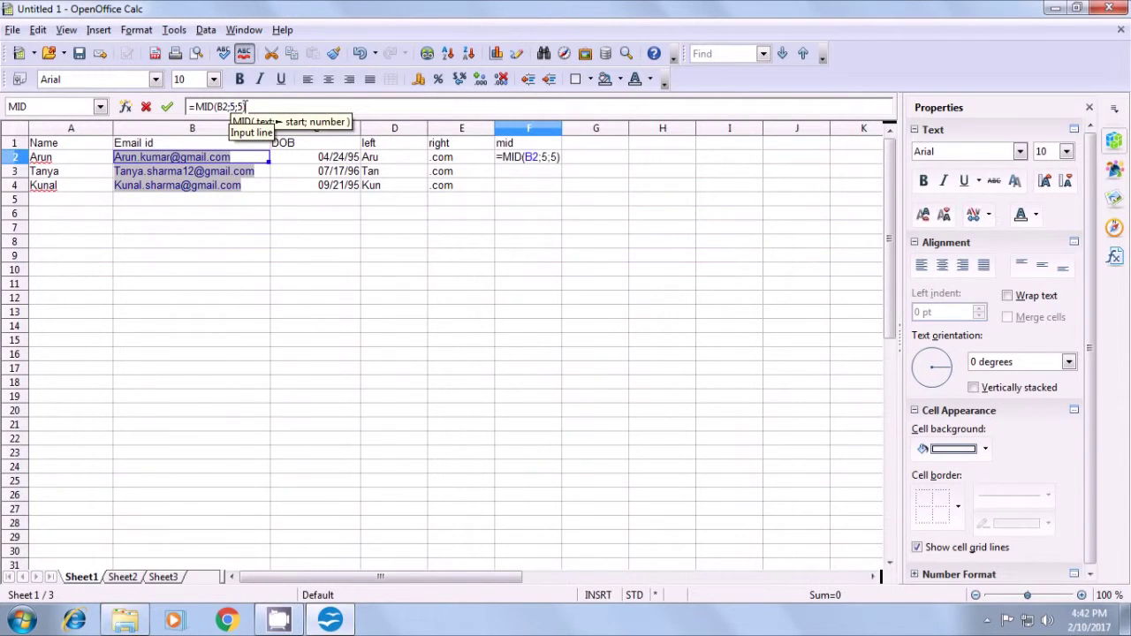
key("BackSpace")
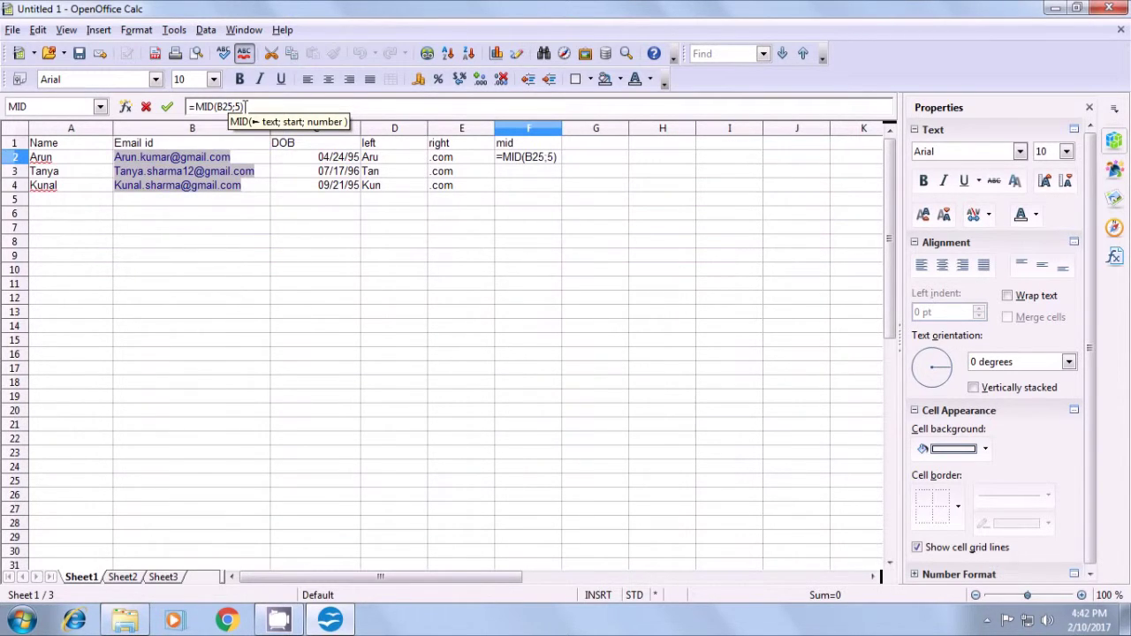
type(";")
key("BackSpace")
type(";")
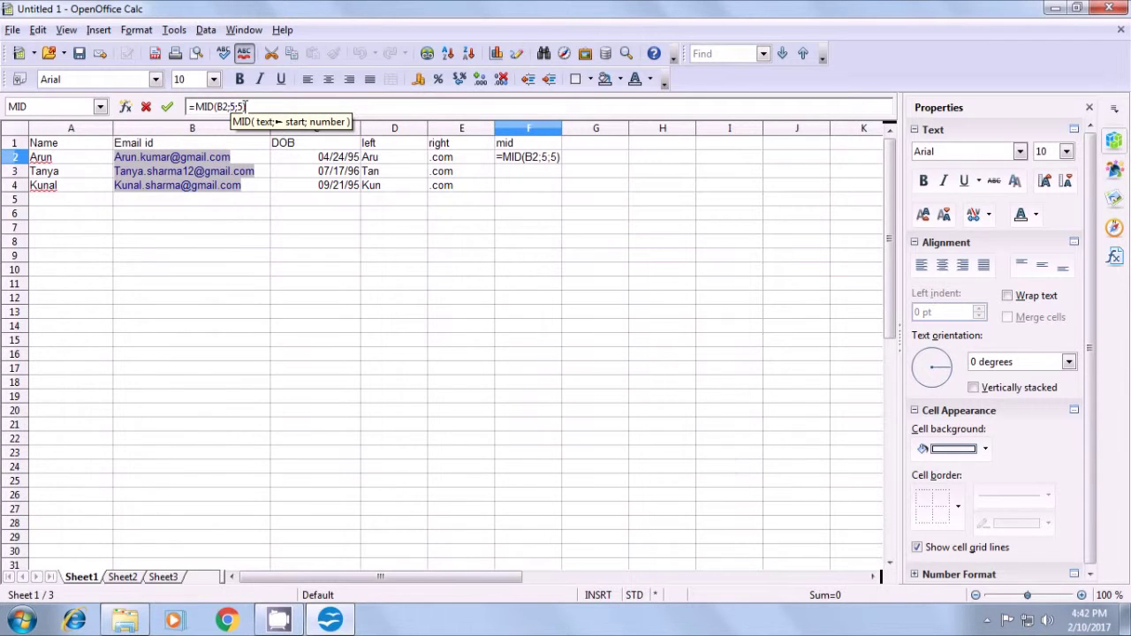
key("Delete")
type("6")
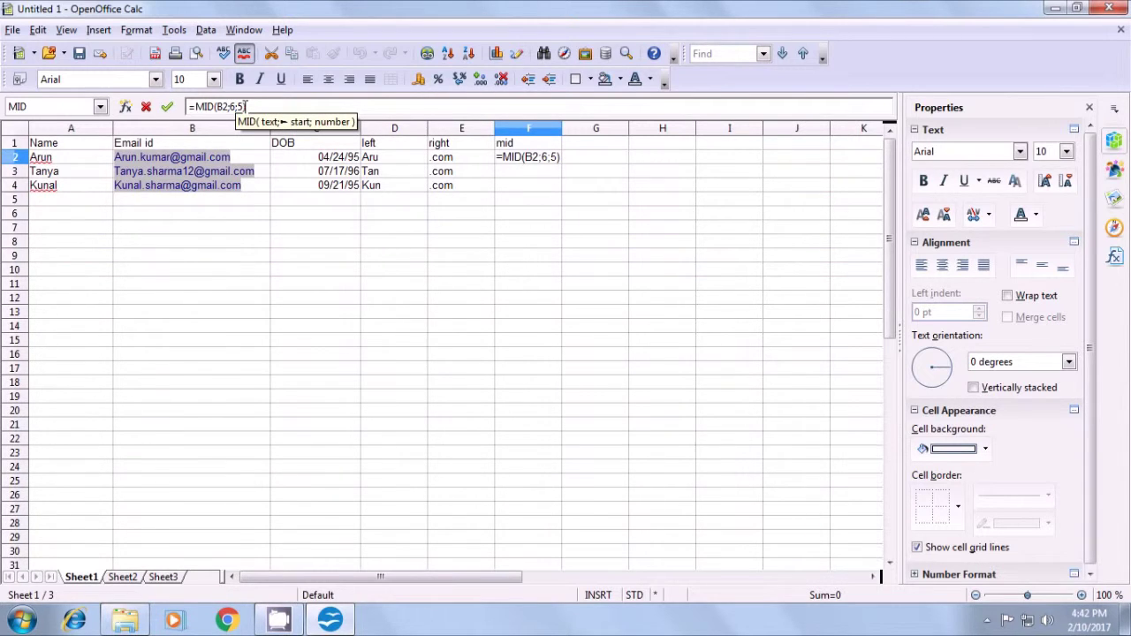
key("Return")
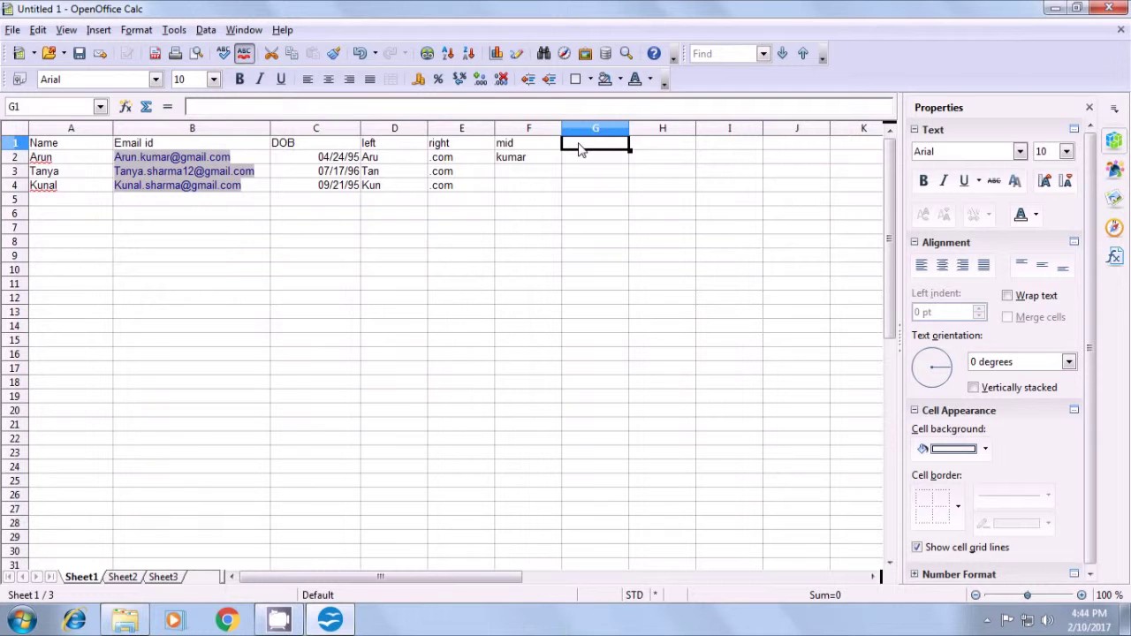
Add a 'find' header in G1 and enter =FIND("@";B2;1) in G2, returning 11.
type("find")
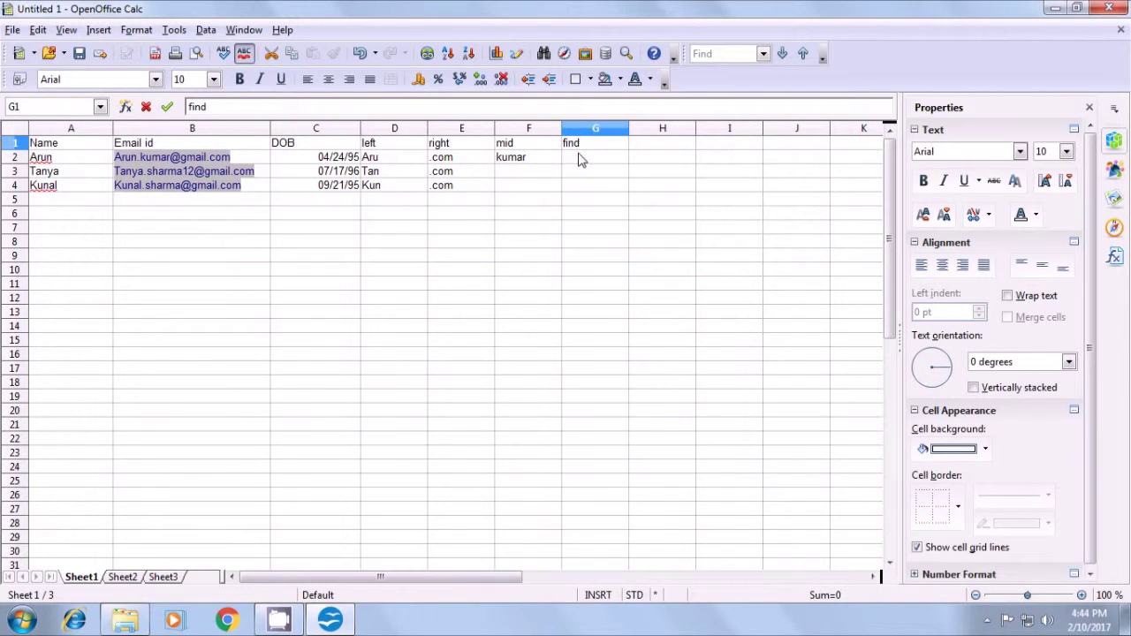
left_click(580, 159)
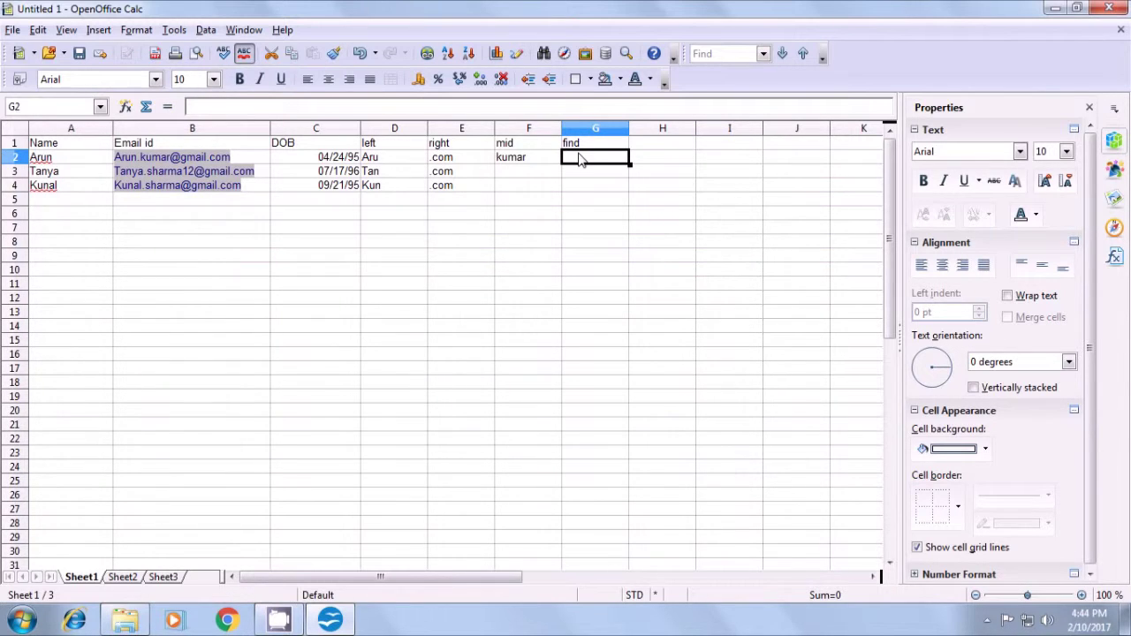
type("=")
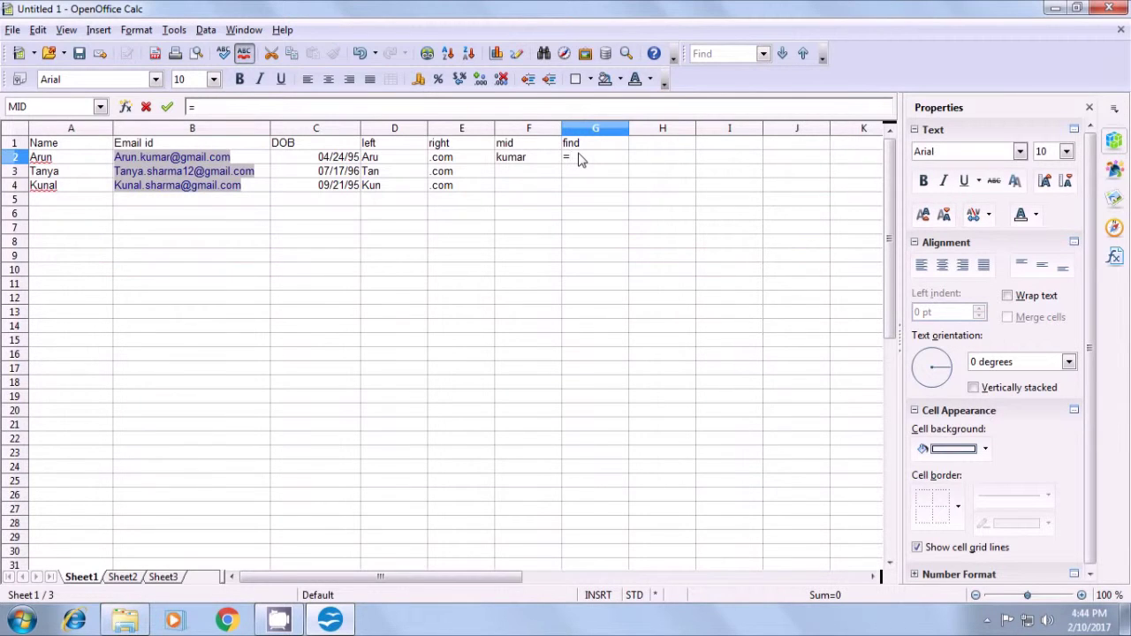
type("find(")
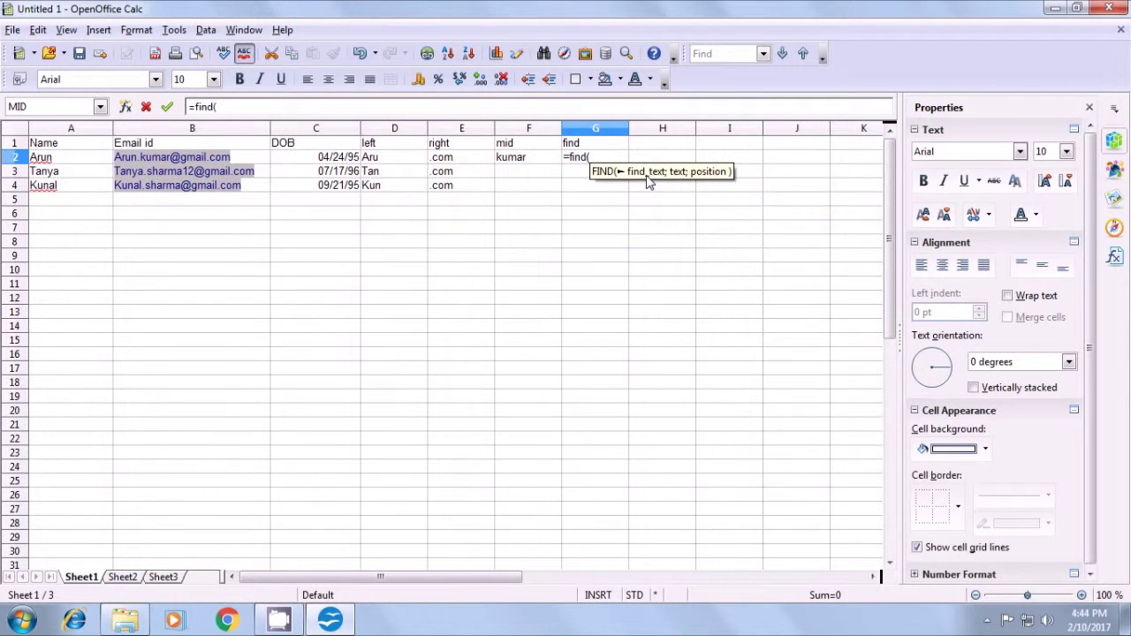
type("\"")
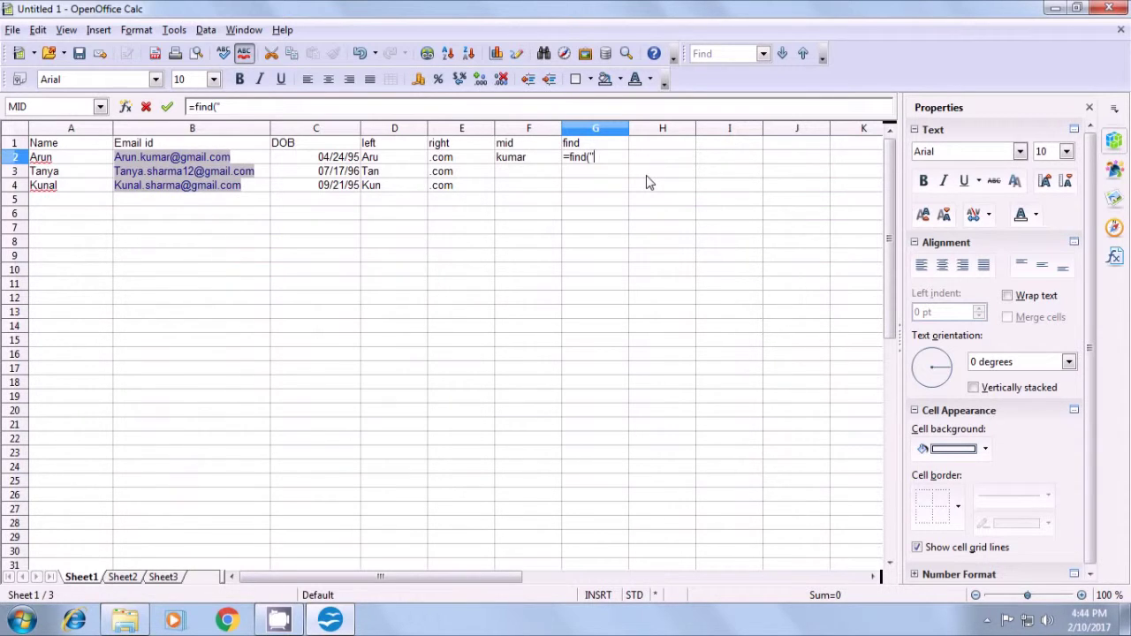
type("@\"")
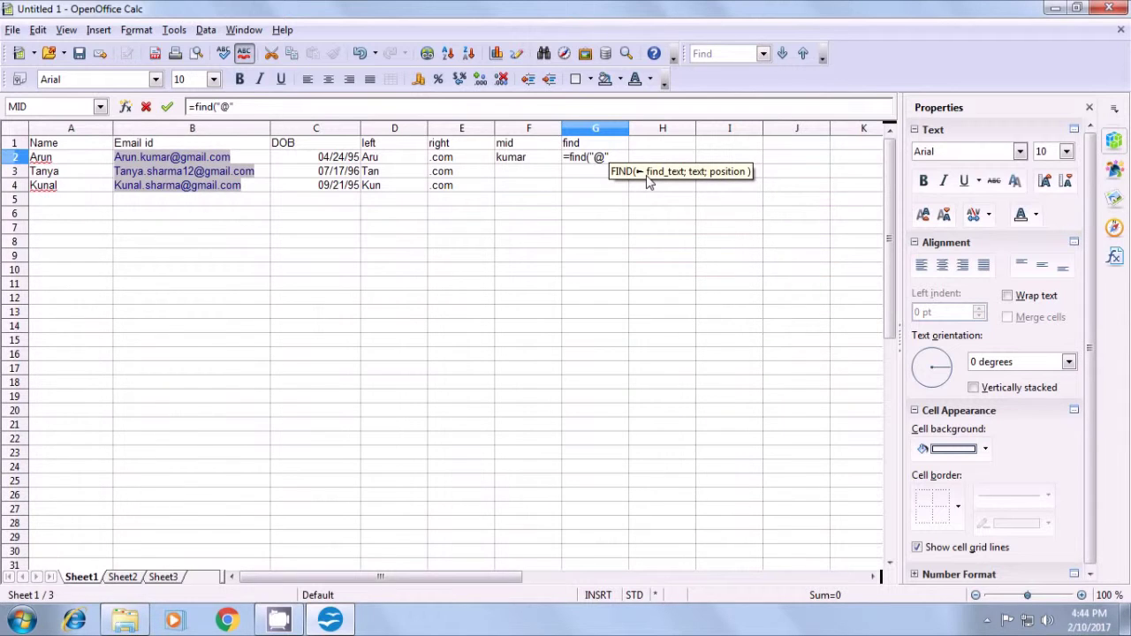
type(";B2;1")
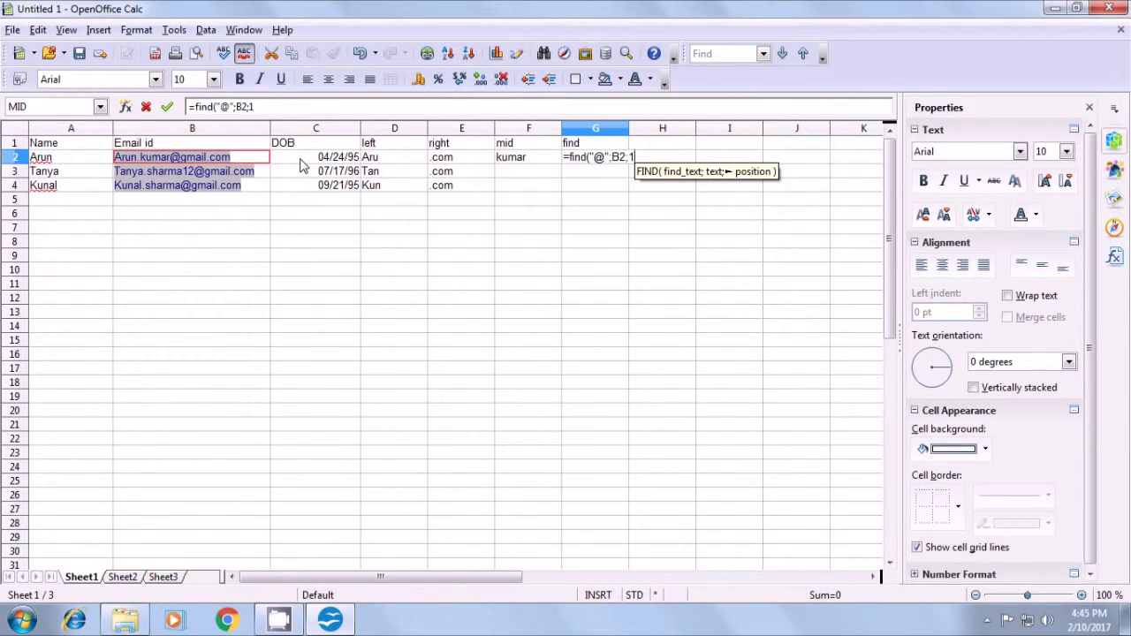
type(")")
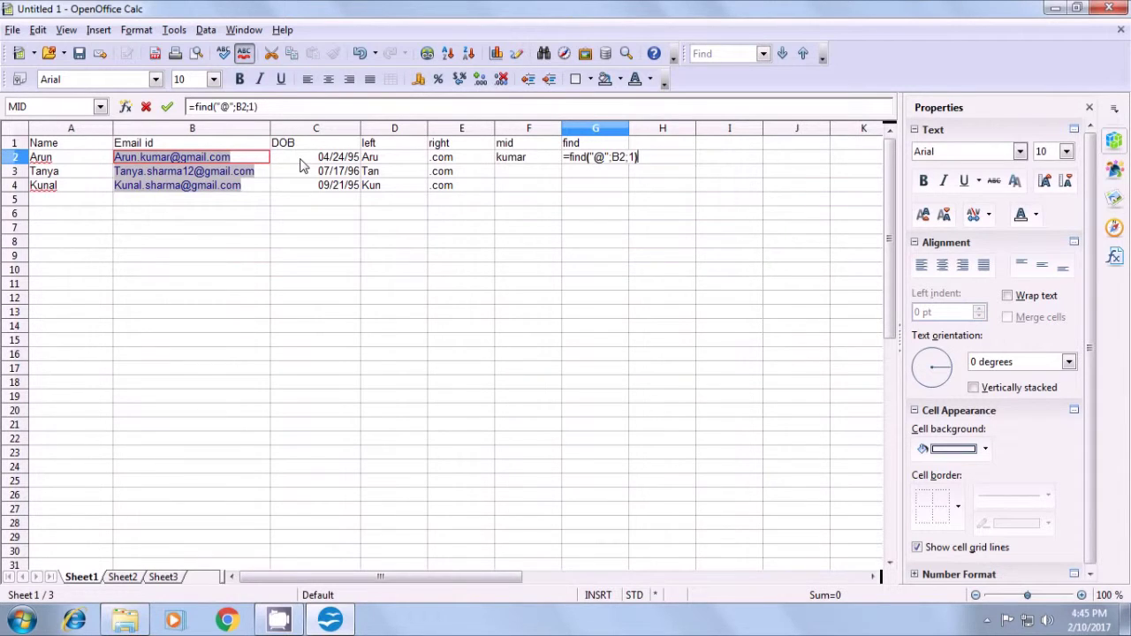
key("Return")
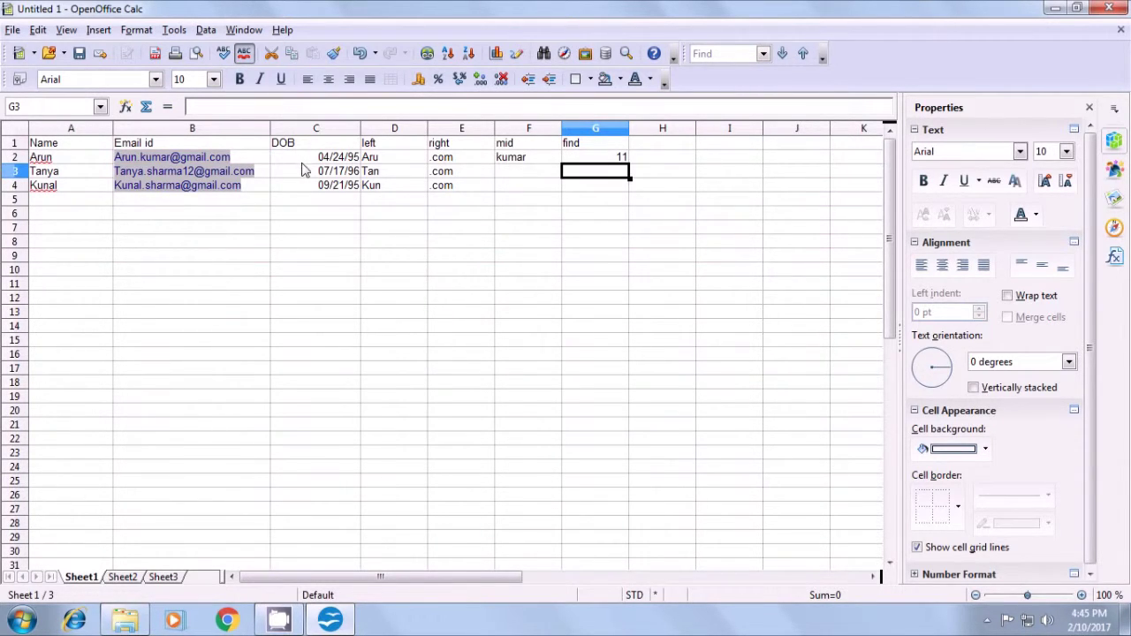
Check G2's formula, then enter a new sample email address in B8.
left_click(567, 160)
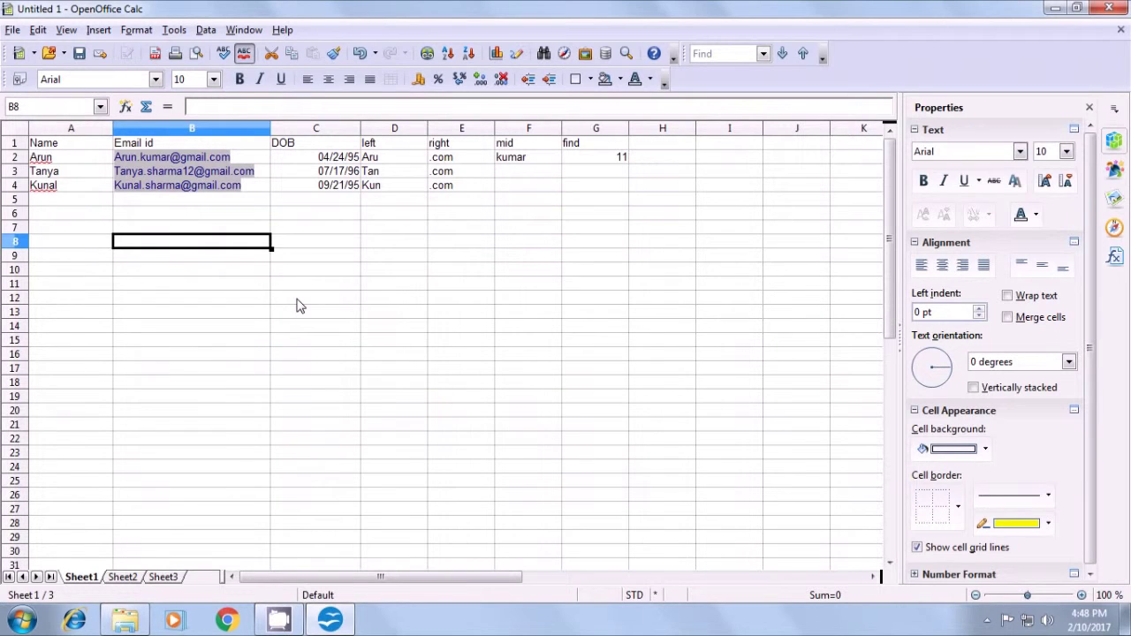
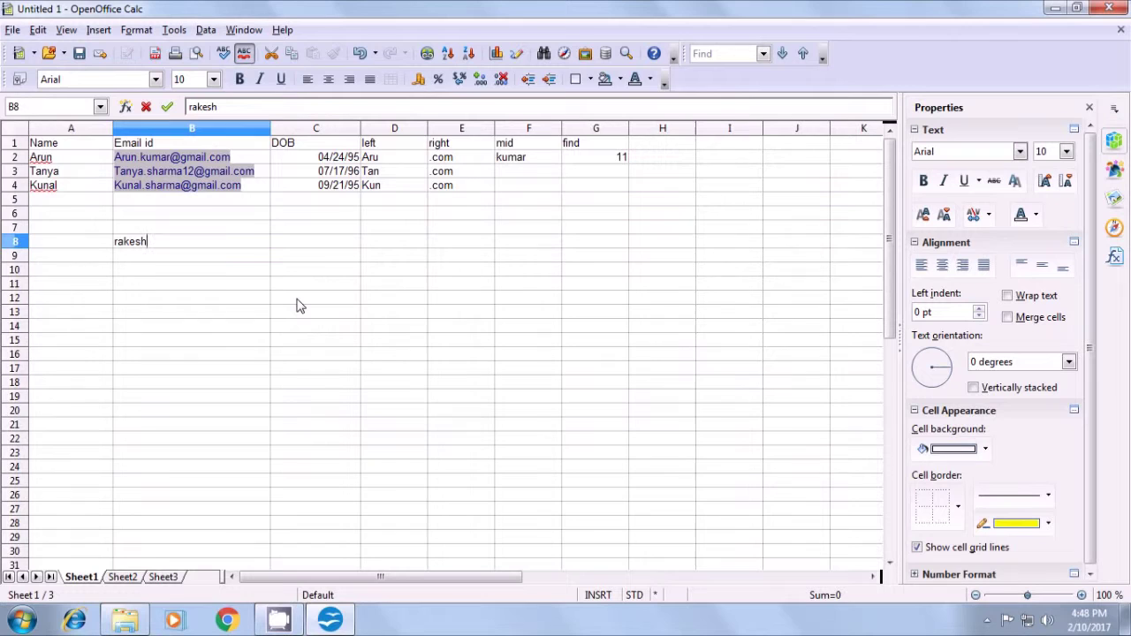
Enter =LEFT(B8;FIND(".";B8)-1) in B11 to extract the first name from B8's email.
left_click(278, 258)
left_click(212, 287)
type("=")
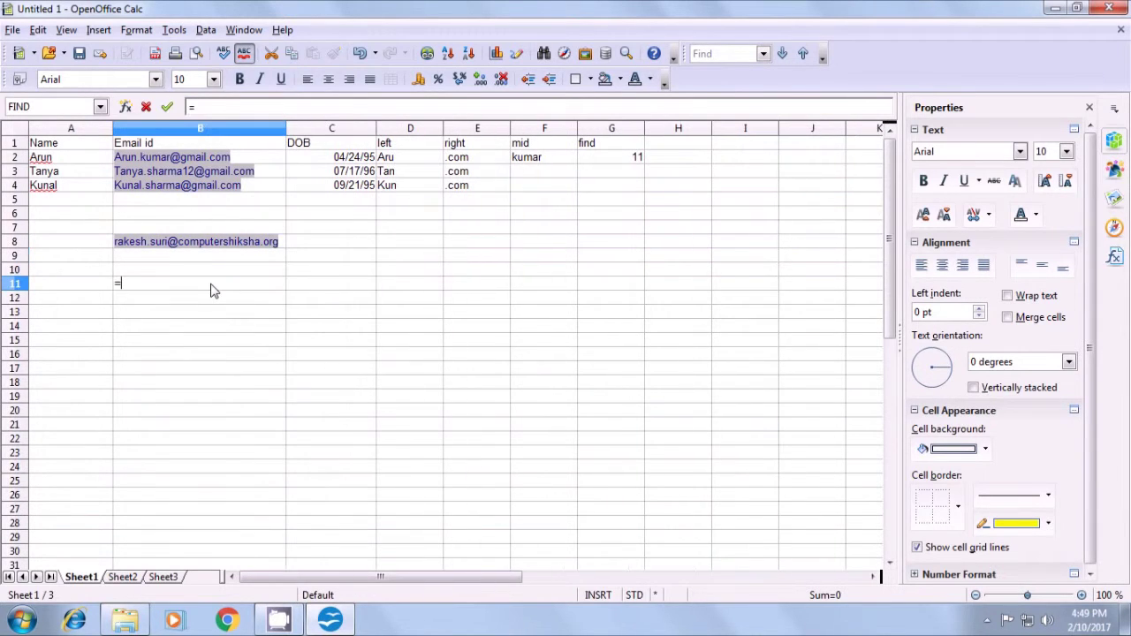
type("=")
key("BackSpace")
type("left(")
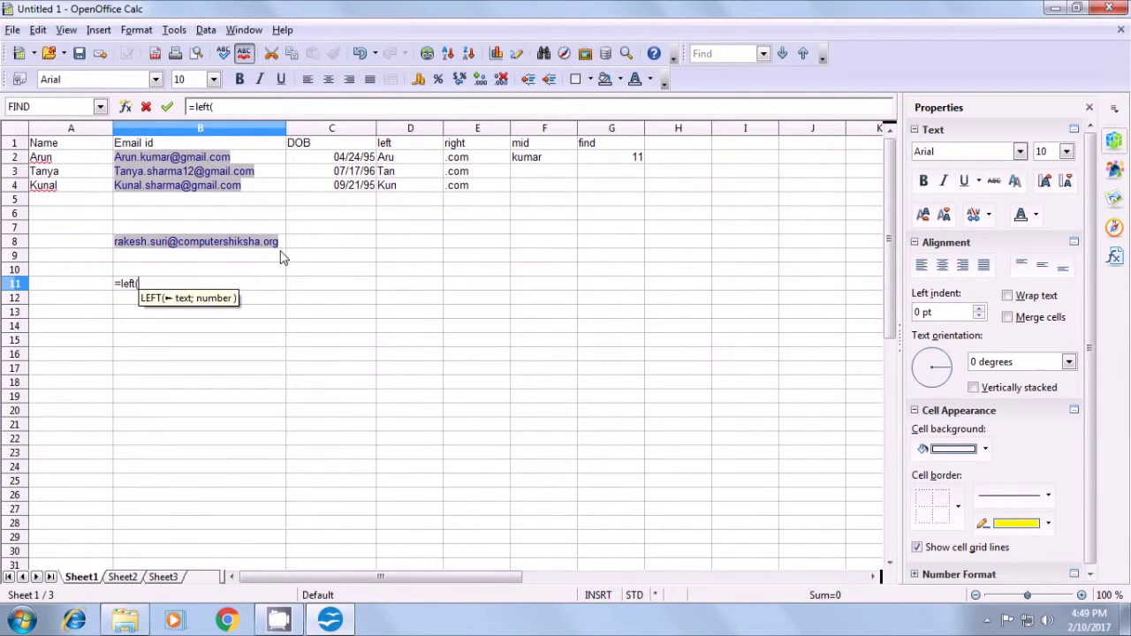
left_click(284, 246)
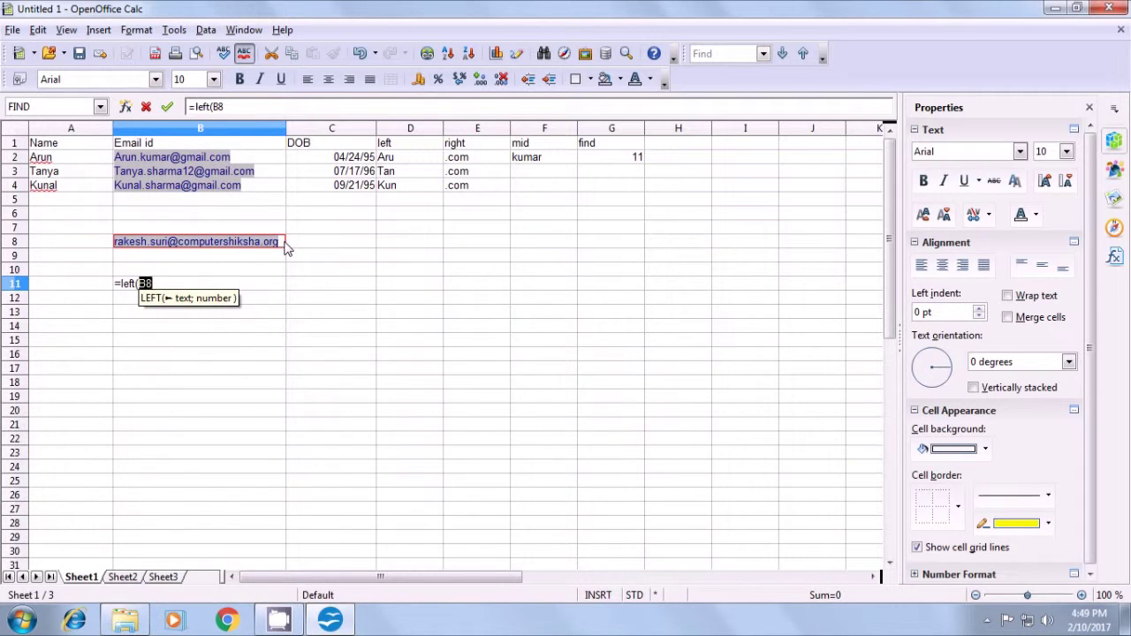
type(";")
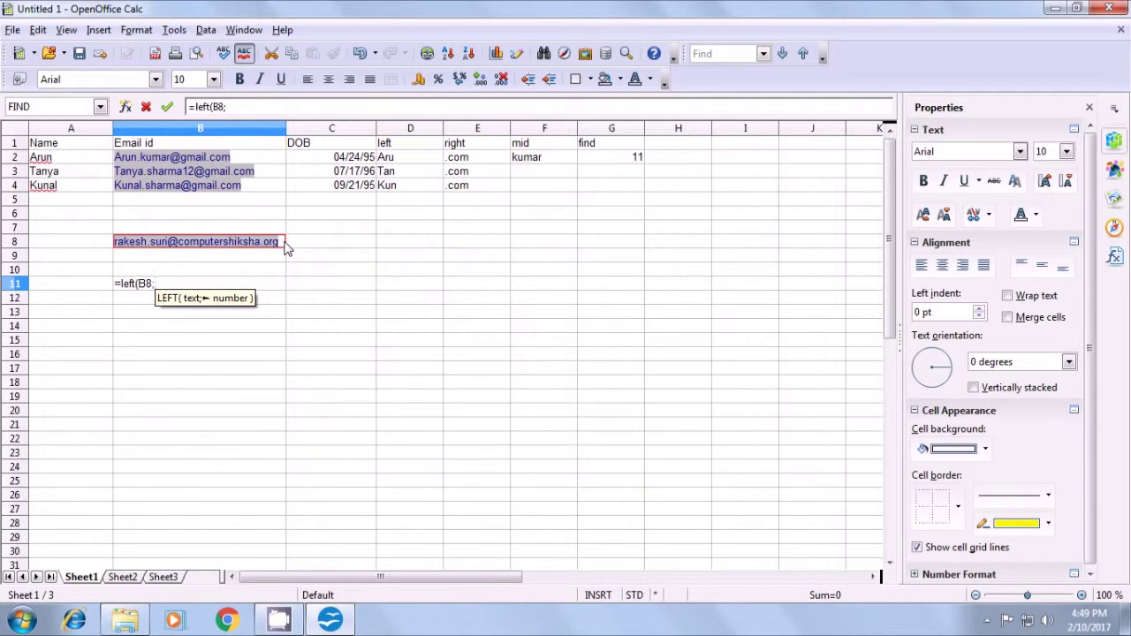
type("find(")
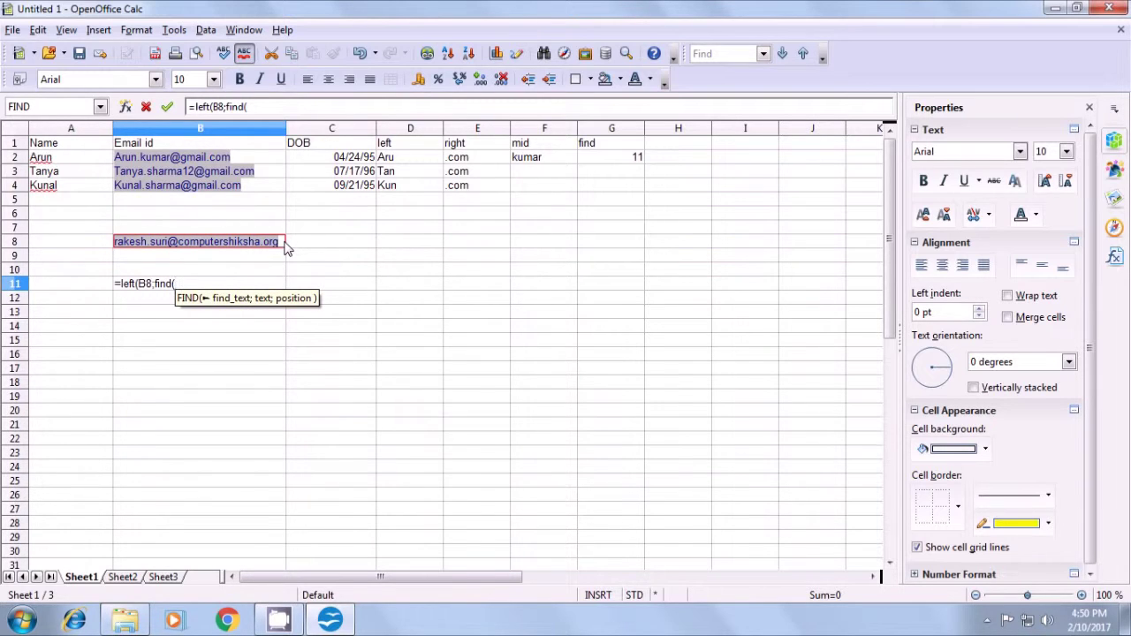
type("(")
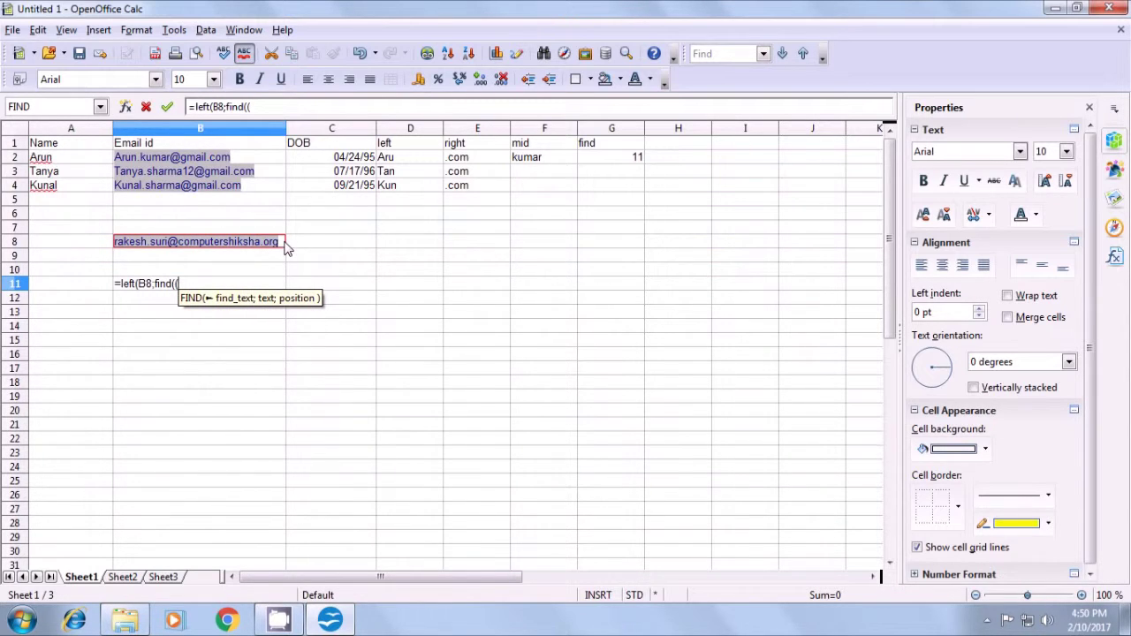
key("BackSpace")
type("\"")
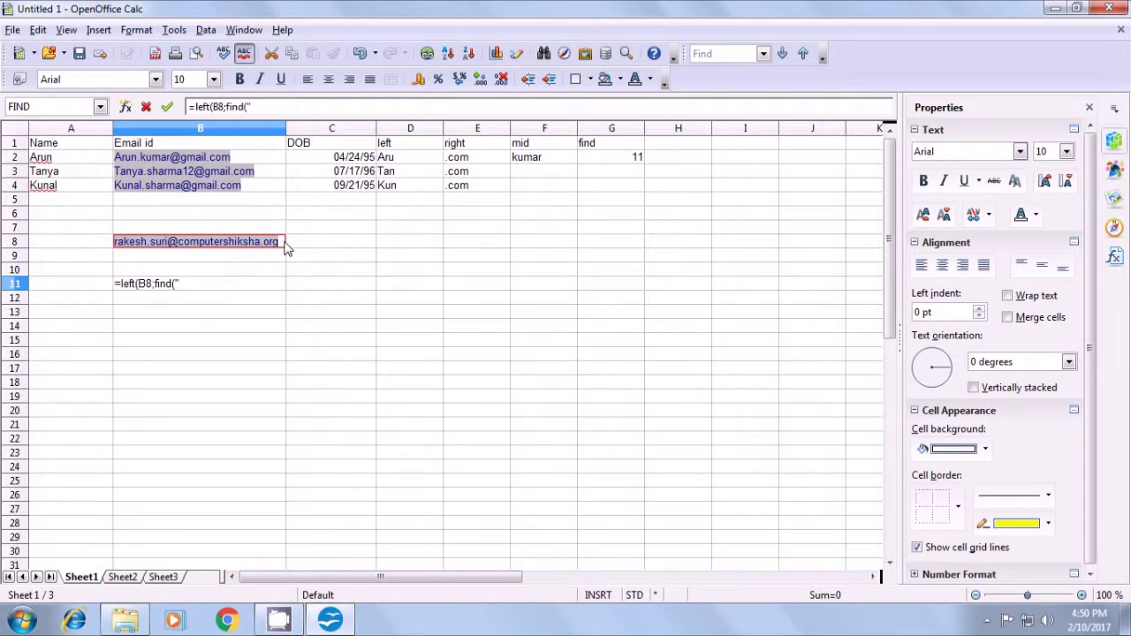
type(".")
type("\"")
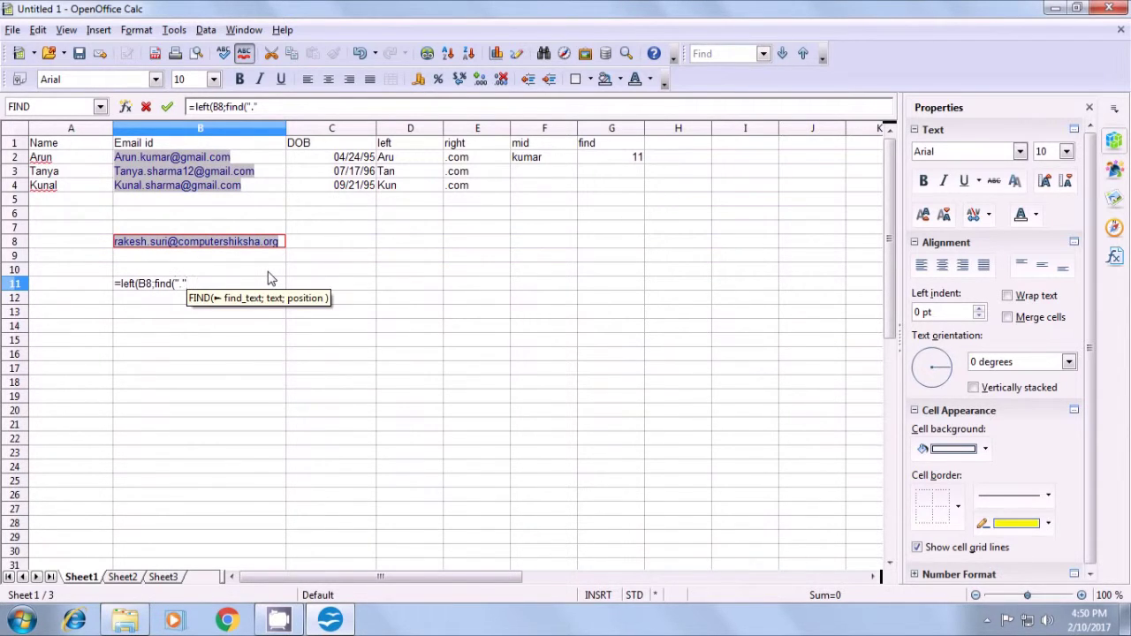
type(";")
key("Up")
key("Up")
key("Up")
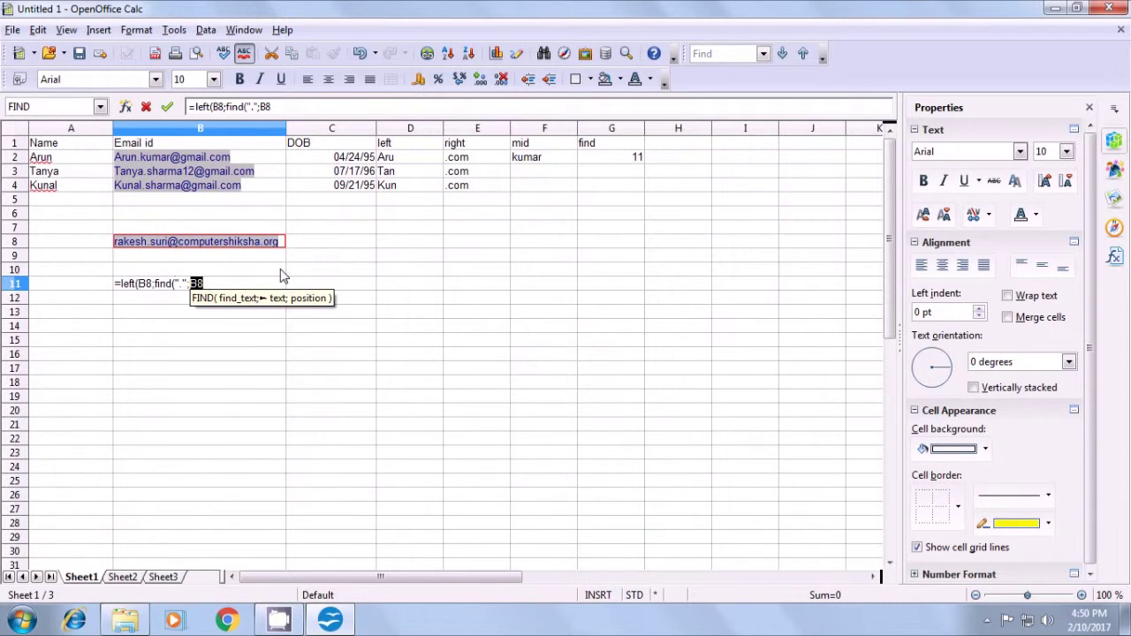
type(")")
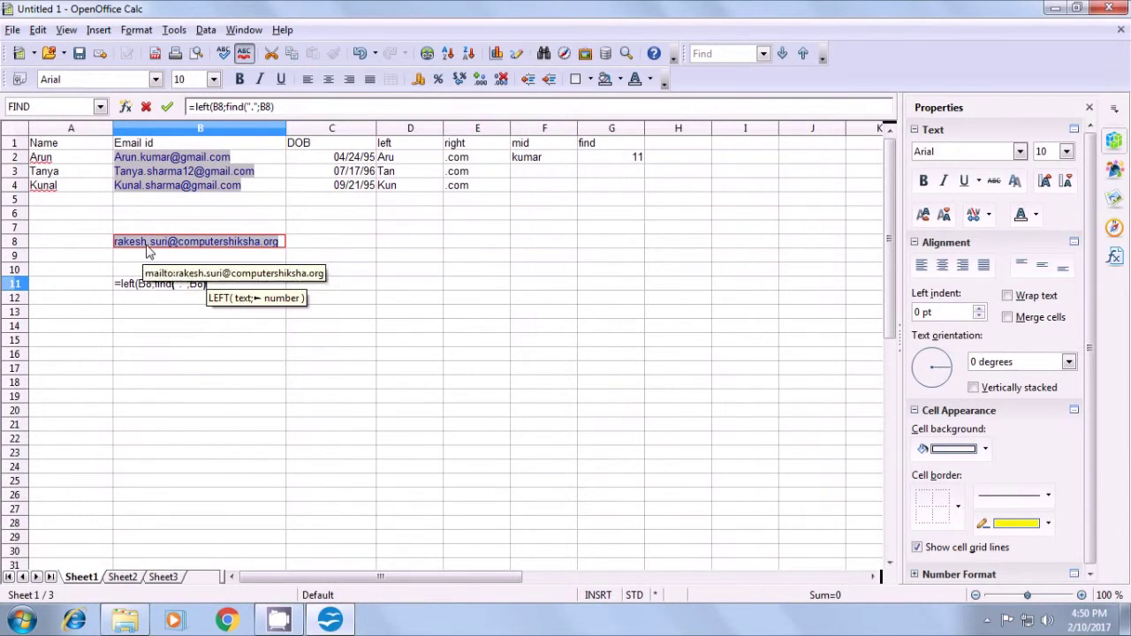
type("-1)")
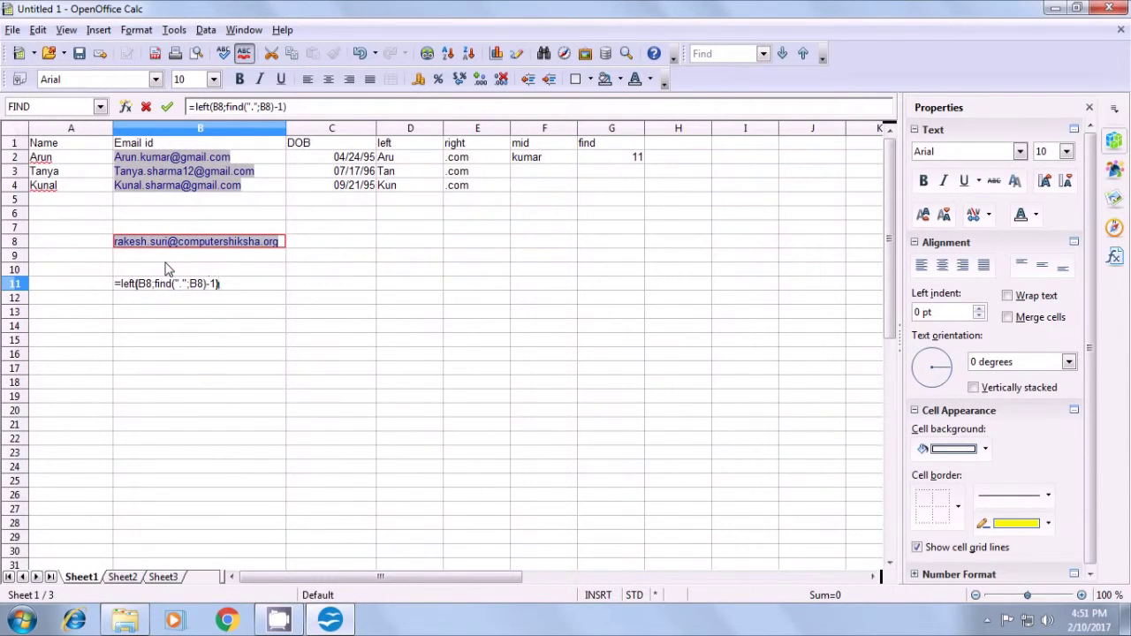
key("Return")
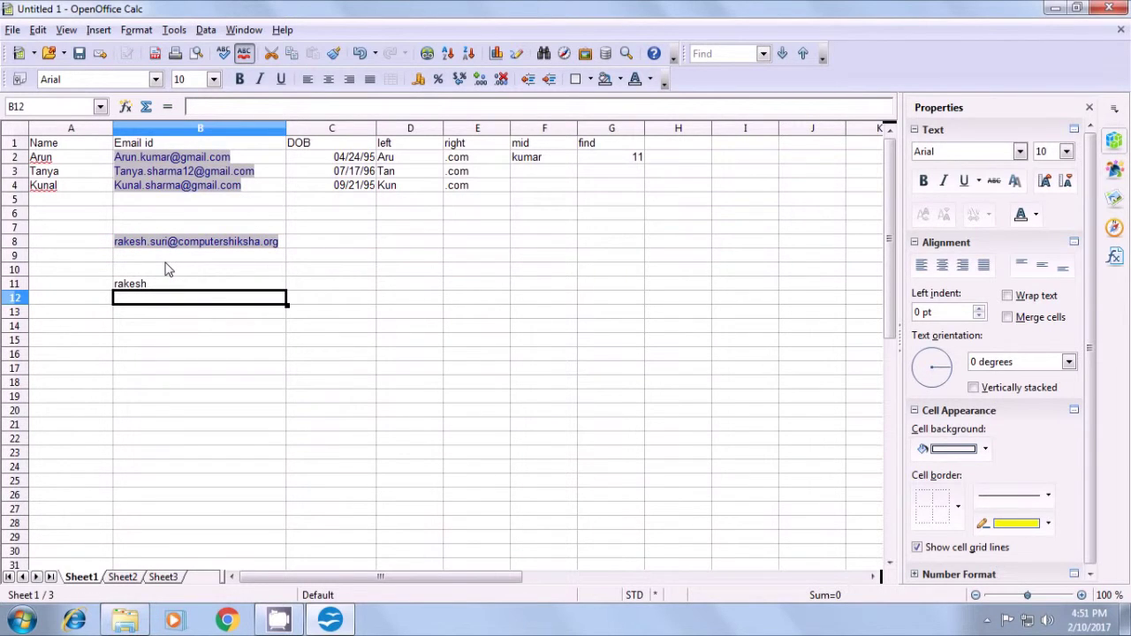
left_click(179, 285)
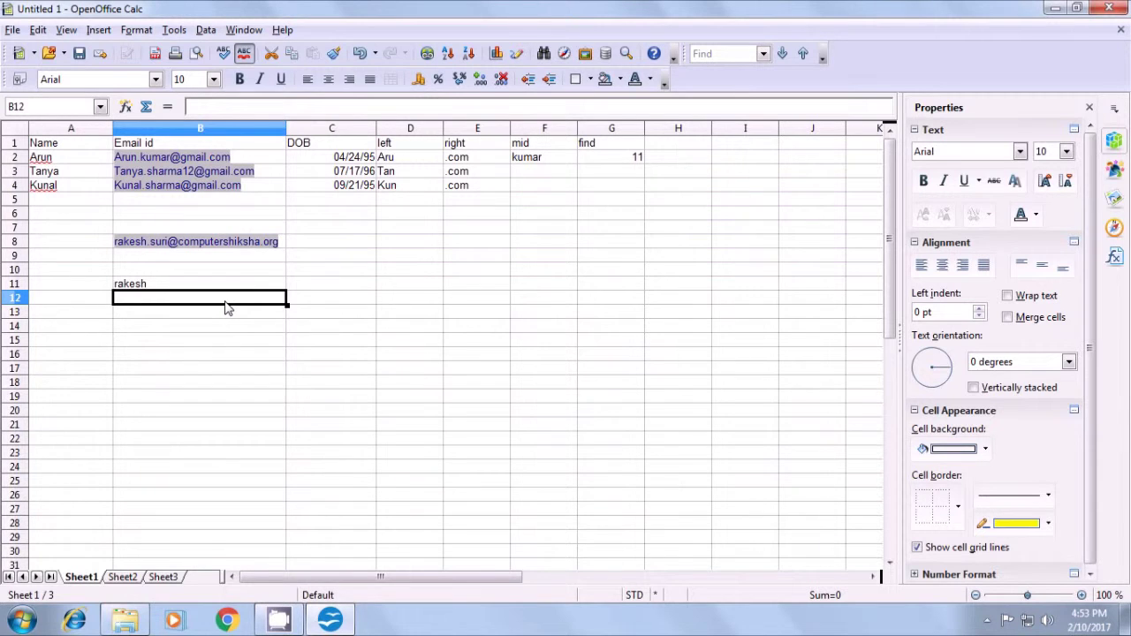
type("=")
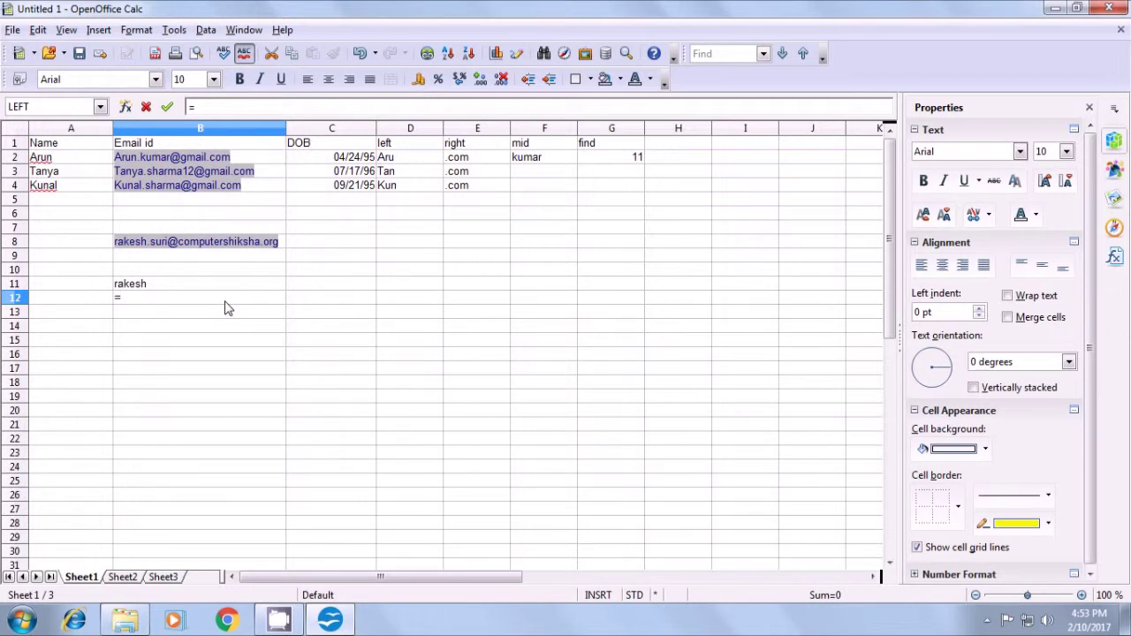
type("m")
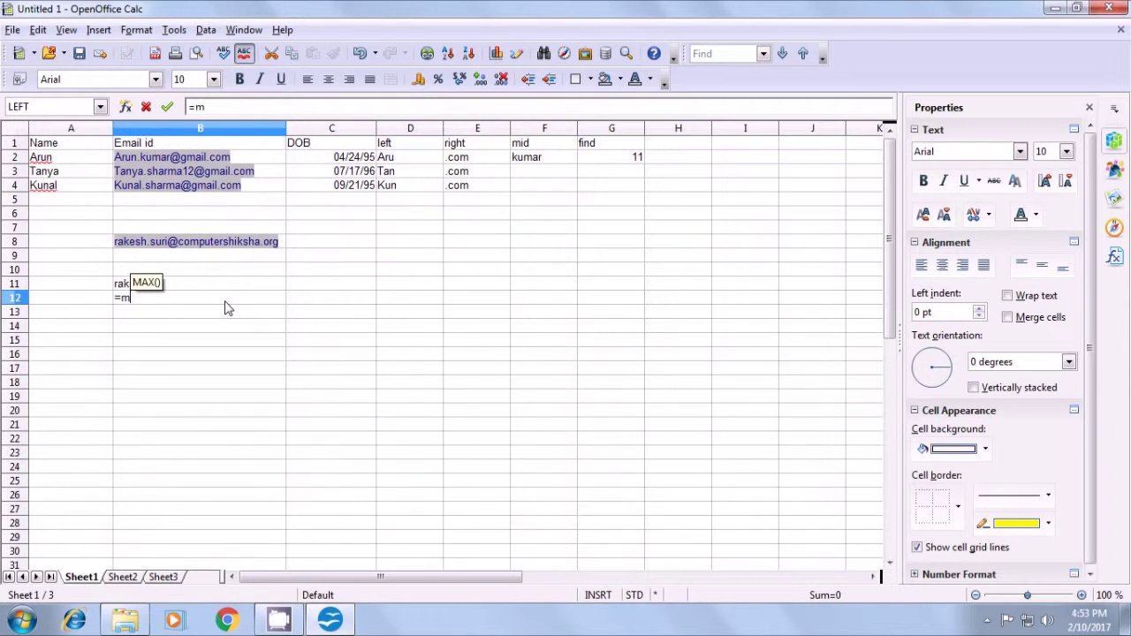
type("id(")
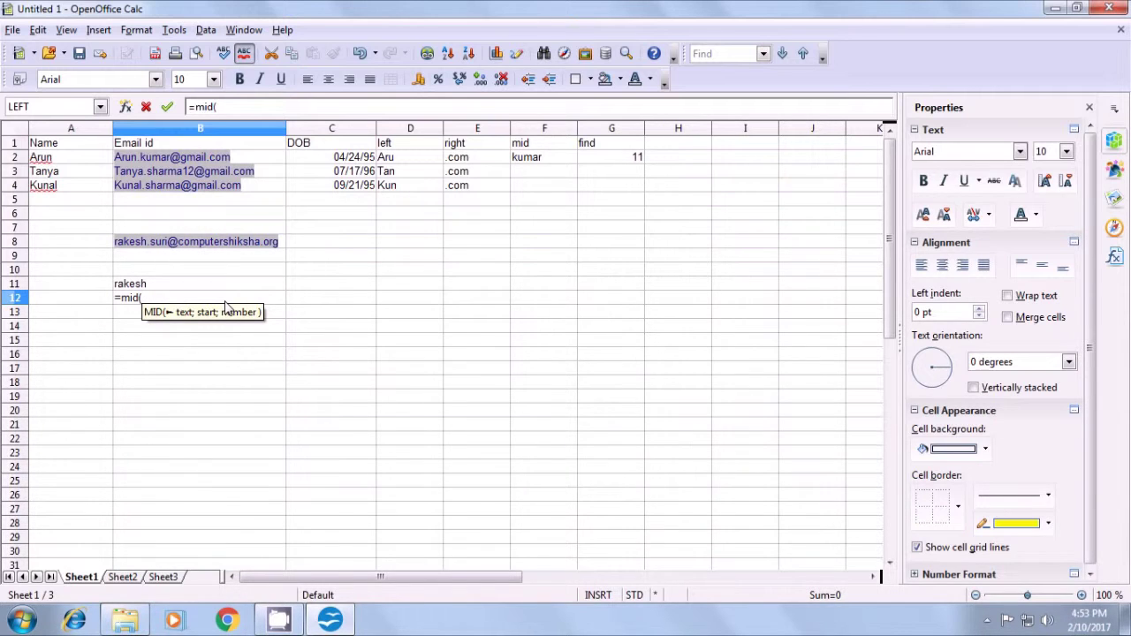
In B12, build =mid(B8;find(".";B8)+1; so extraction starts just after the first dot.
left_click(281, 247)
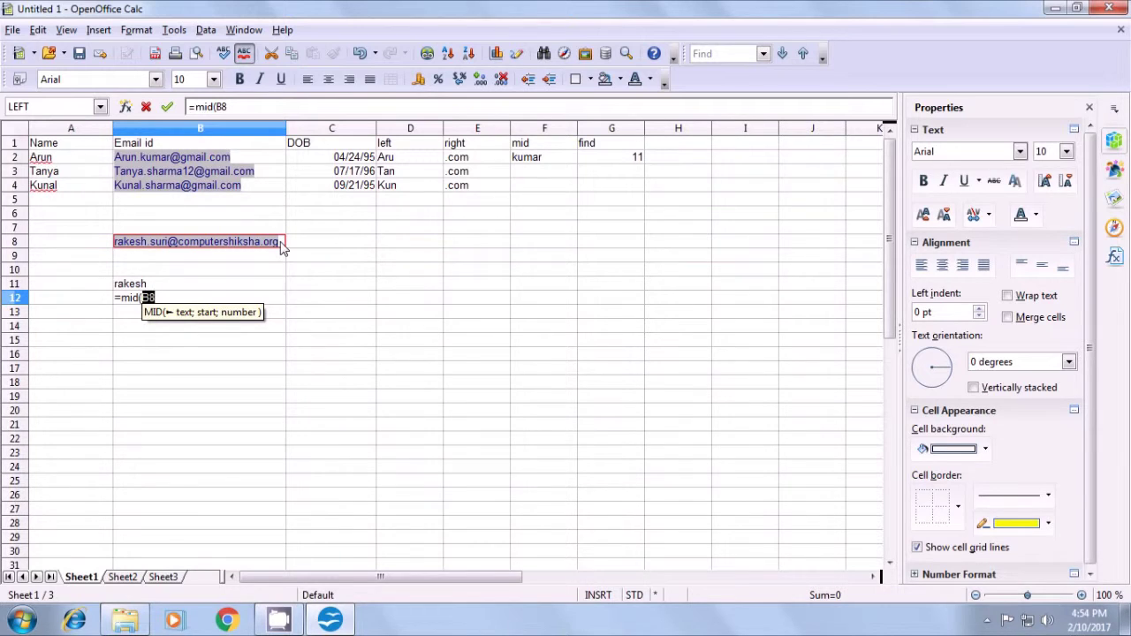
type(";")
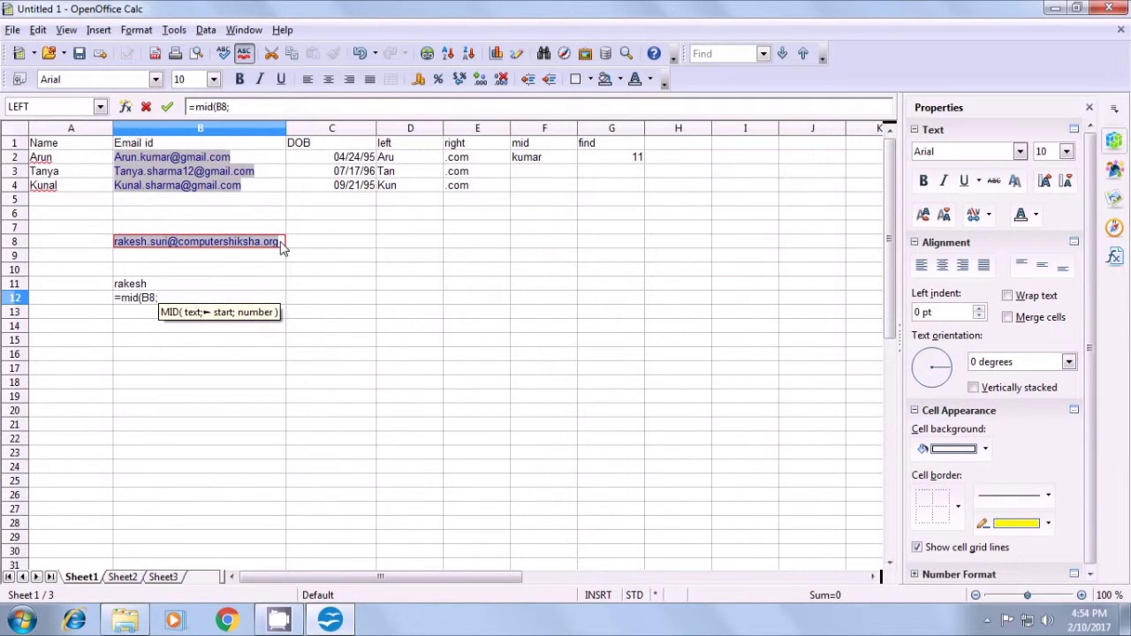
type("find")
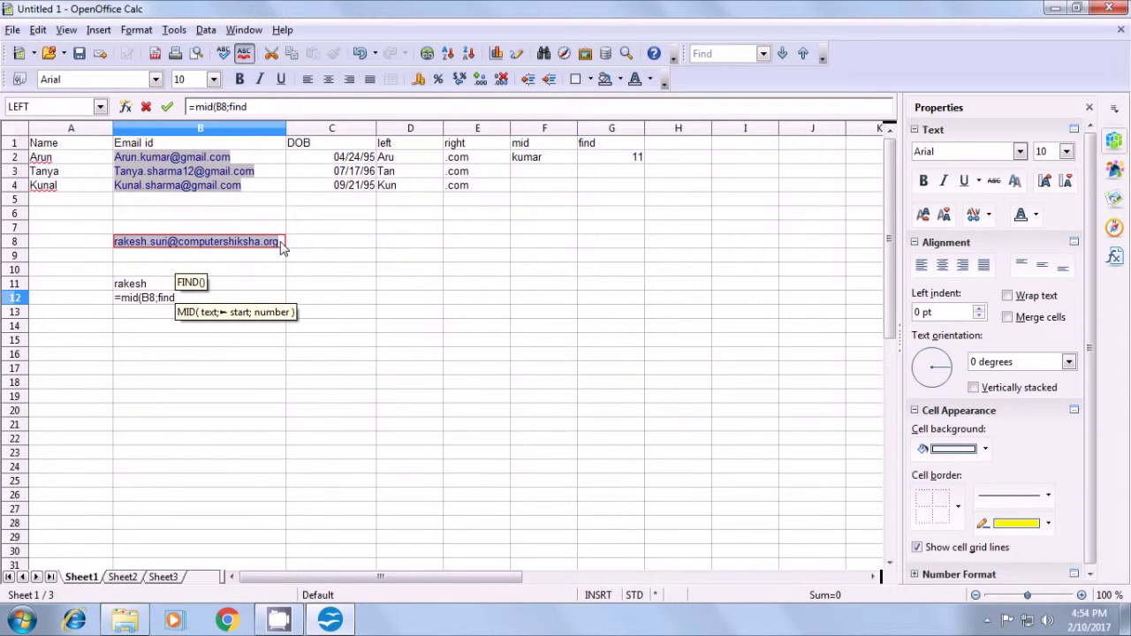
type("(")
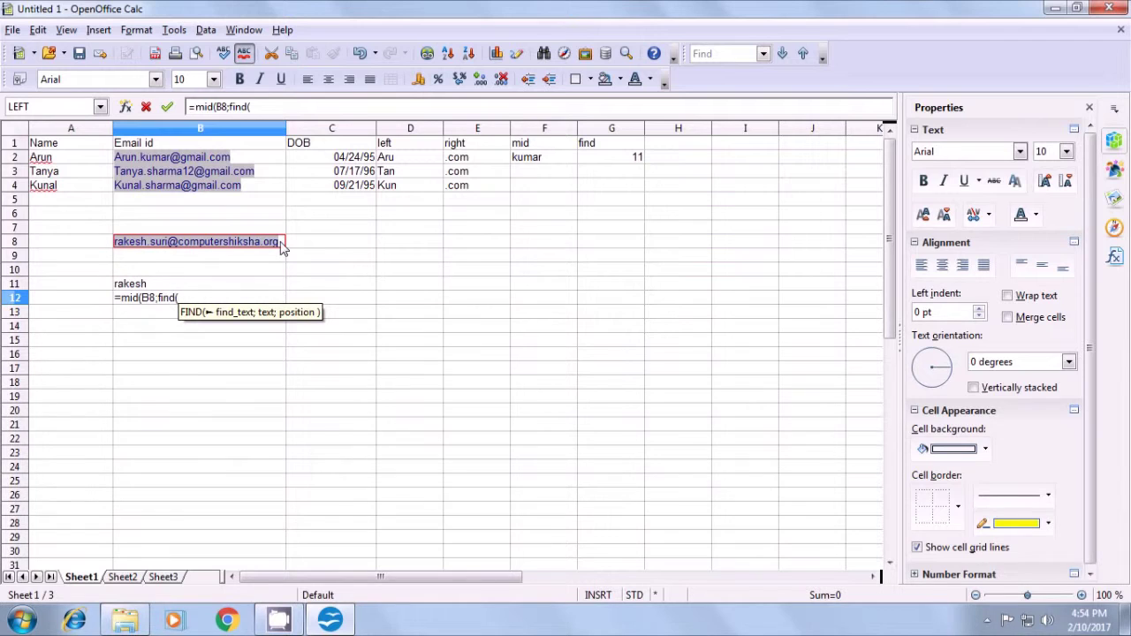
type("\"")
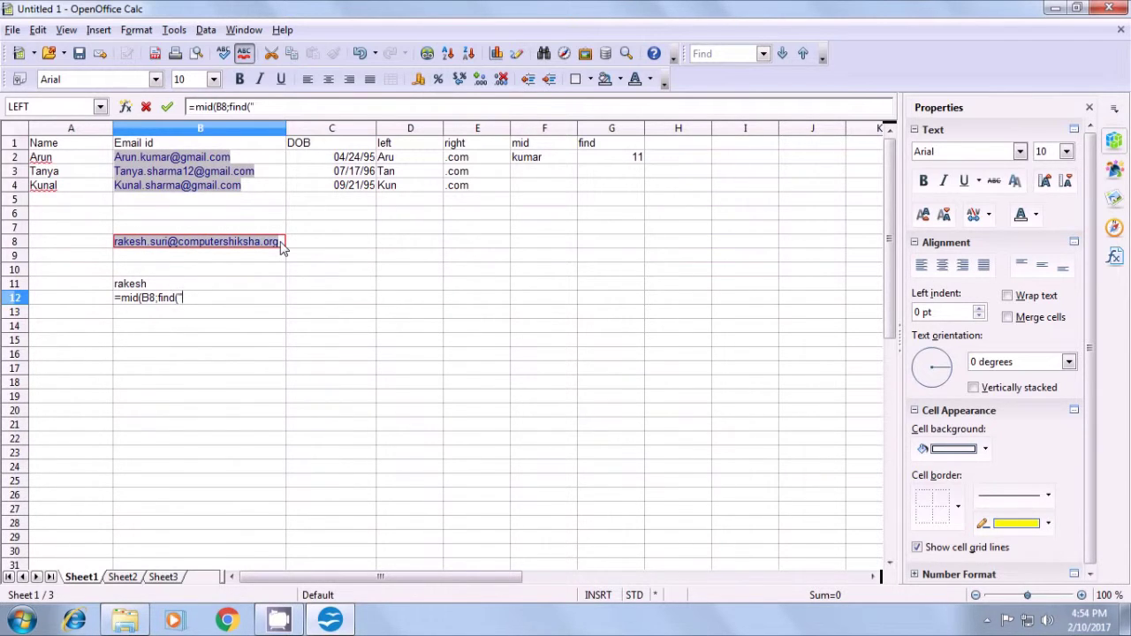
type(".\"")
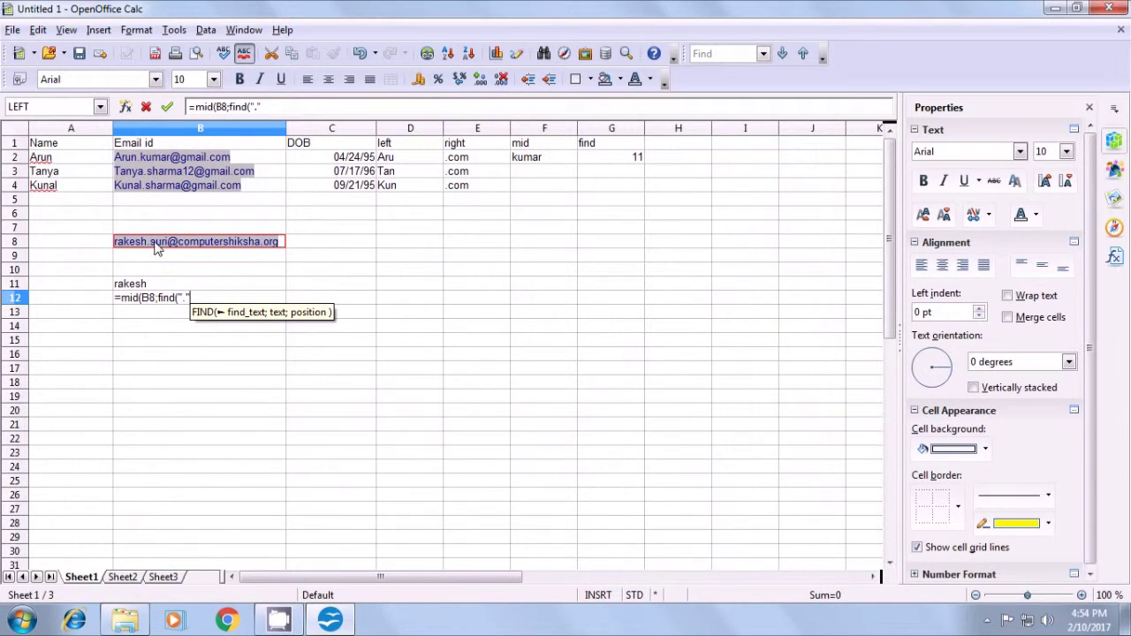
type(";")
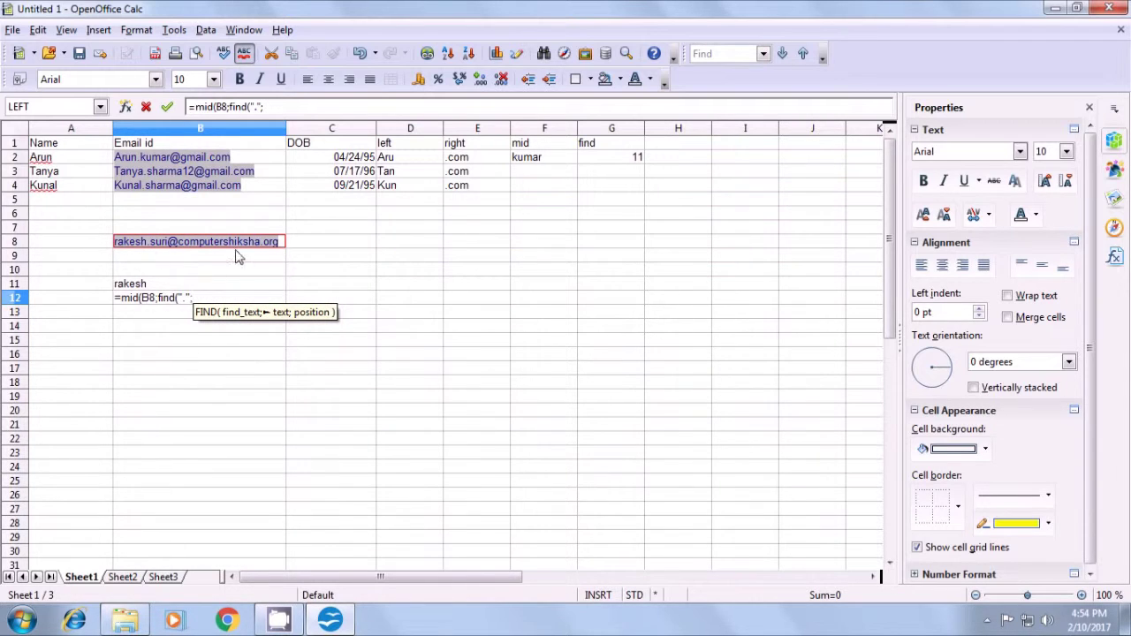
left_click(281, 245)
type(")")
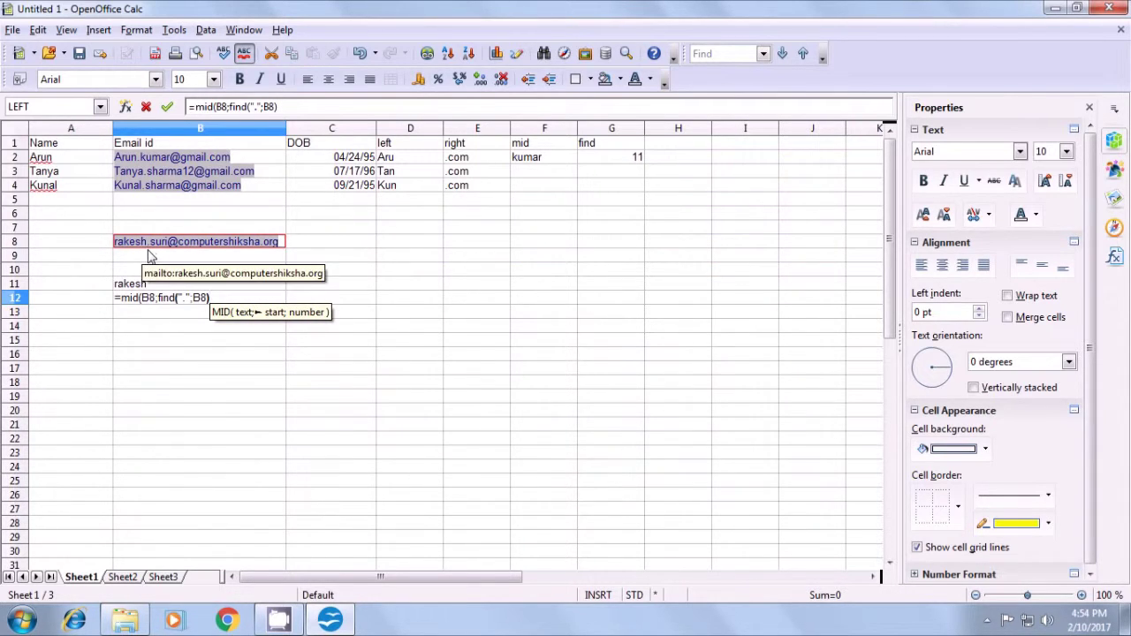
type("+1")
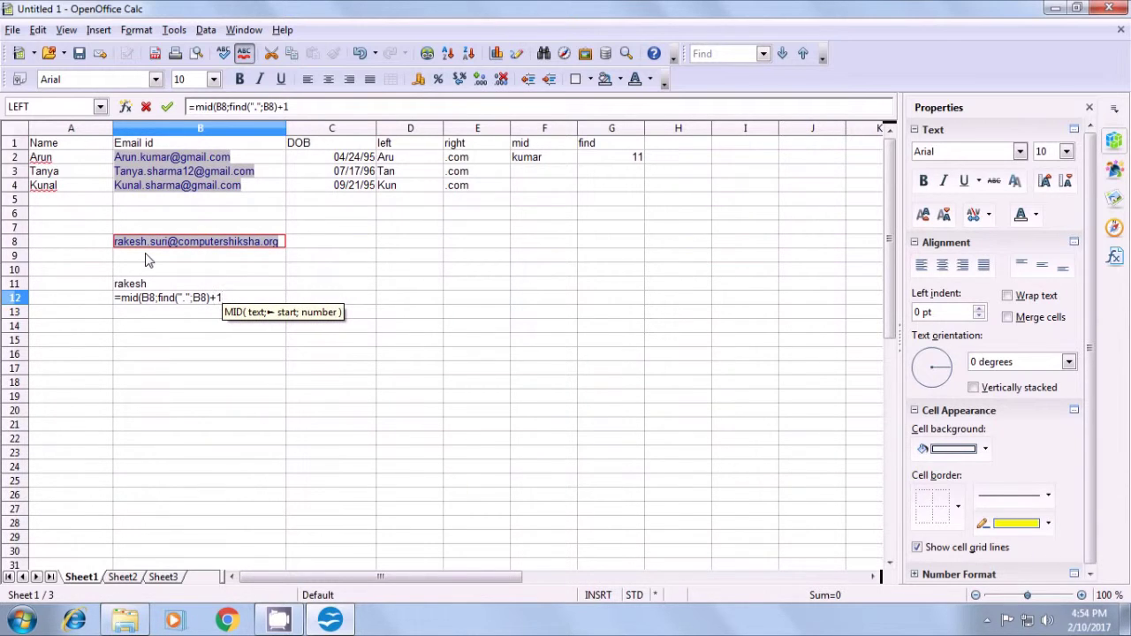
type(";")
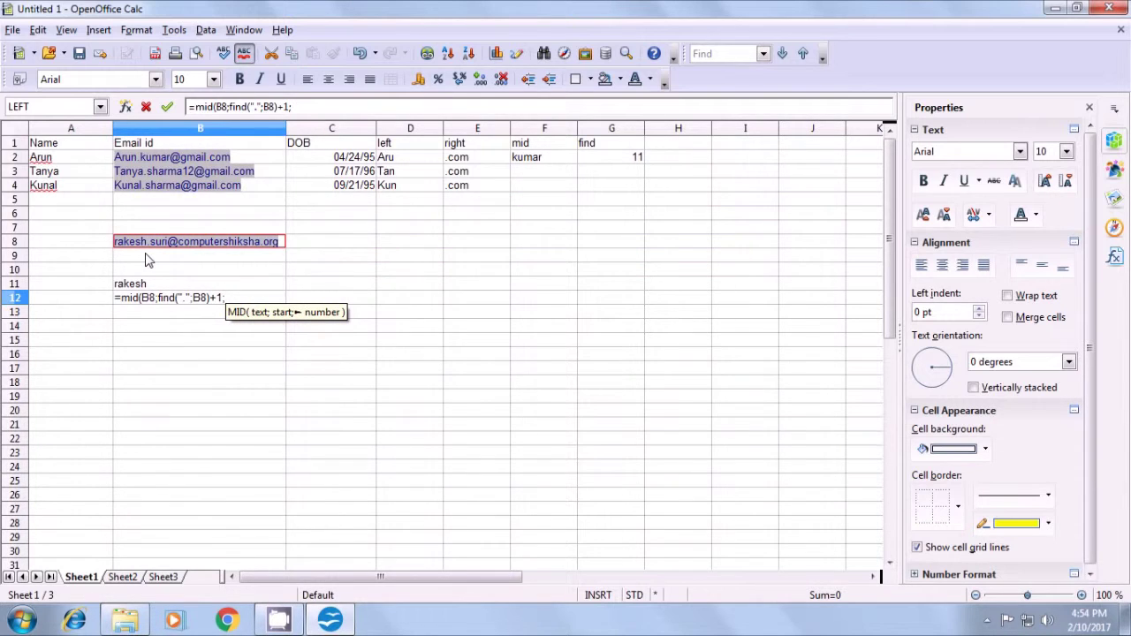
type("find")
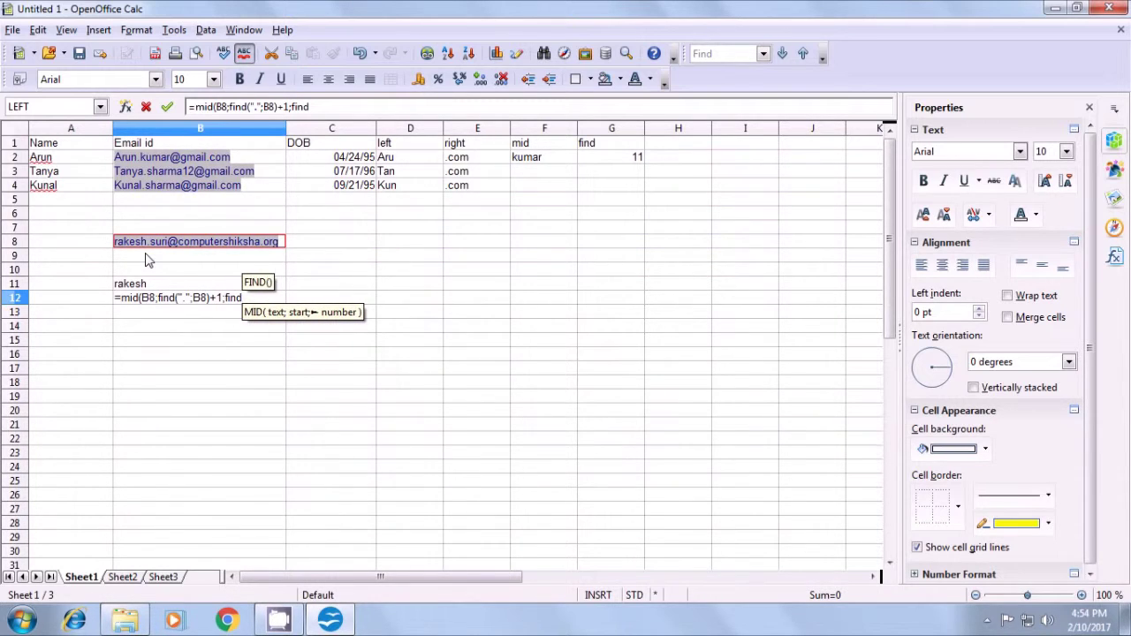
type("(")
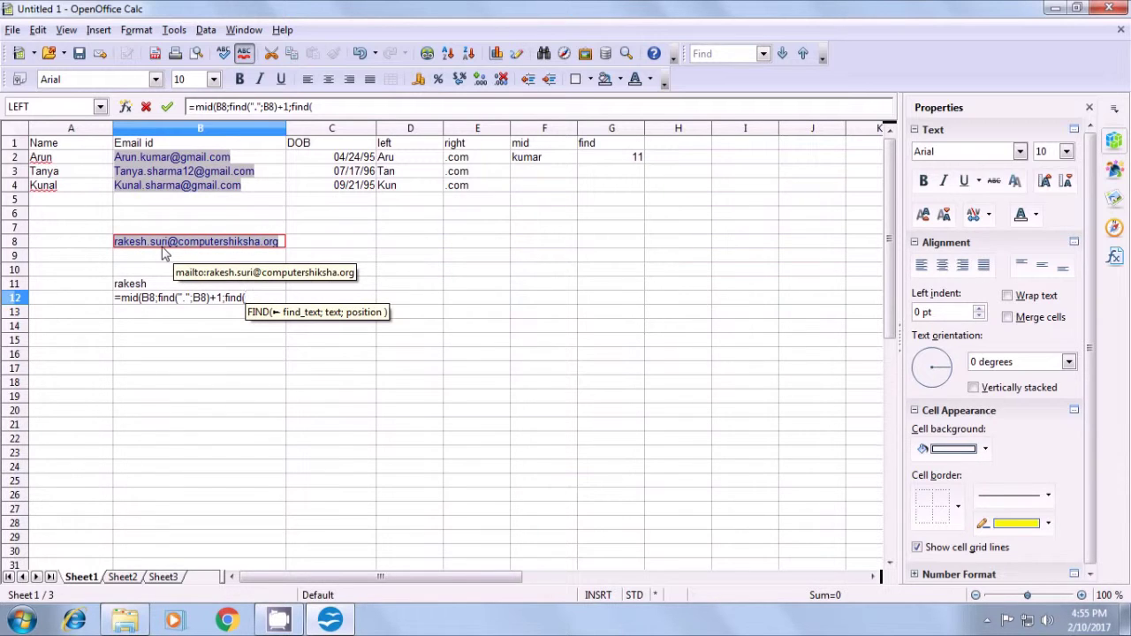
Add the length part find("@";B8;find(".";B8)) to B12's MID formula.
type("\"")
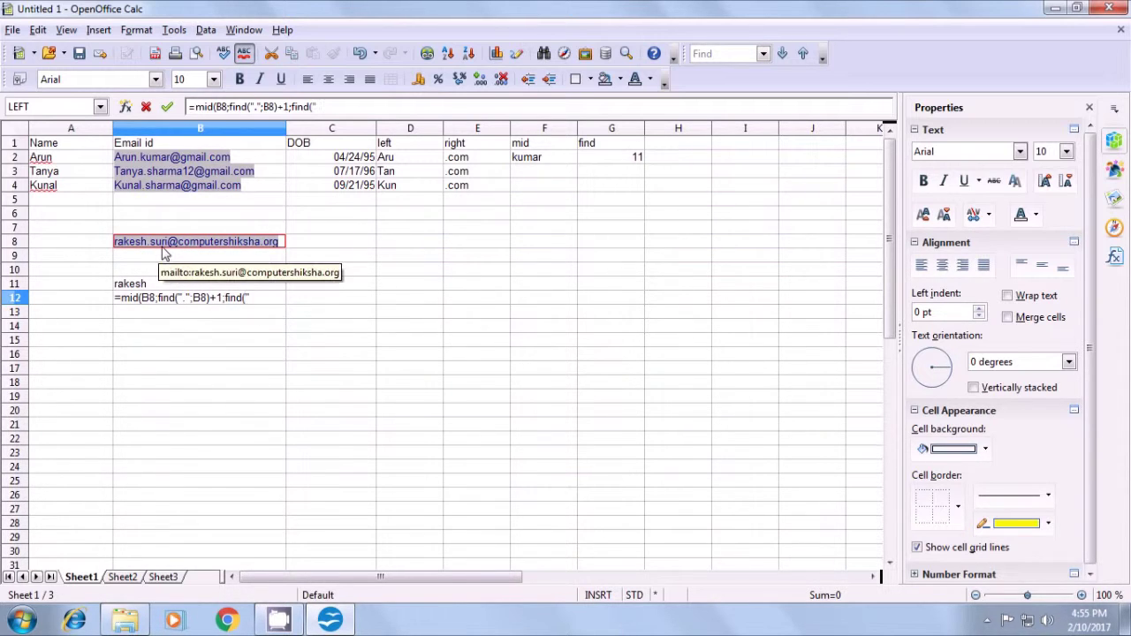
type("@\"")
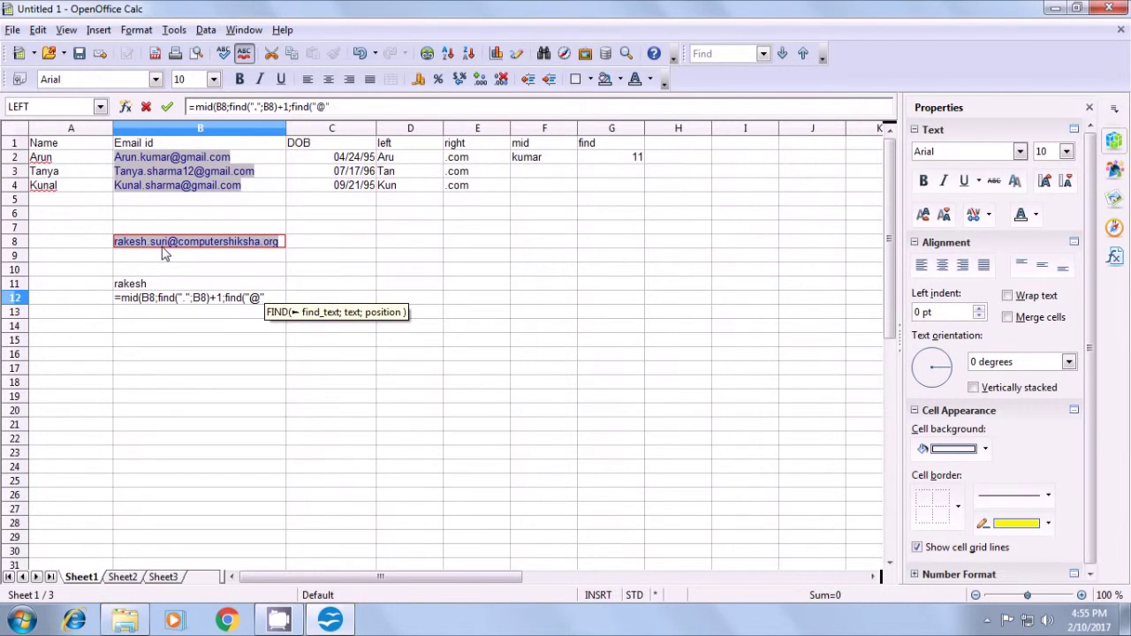
type(";")
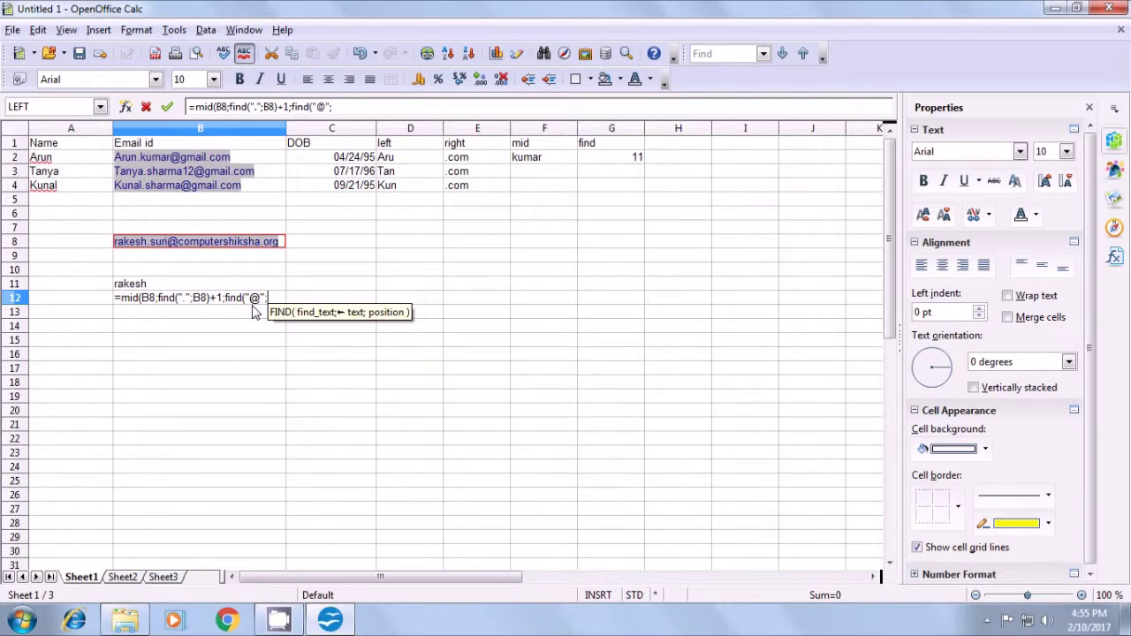
left_click(279, 247)
type(";")
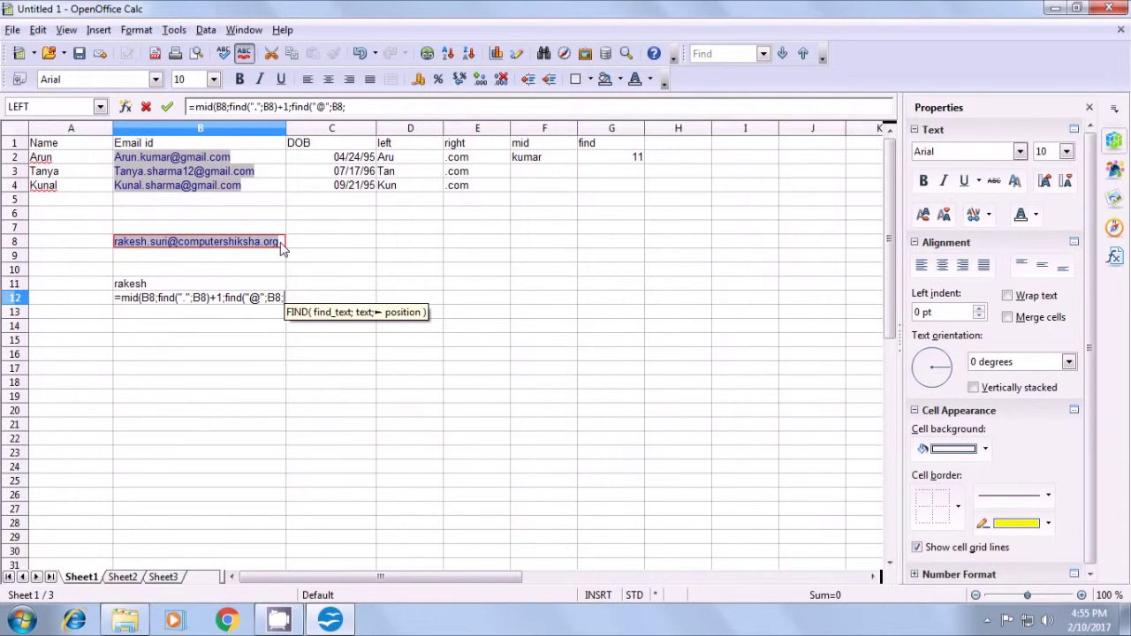
type("fin")
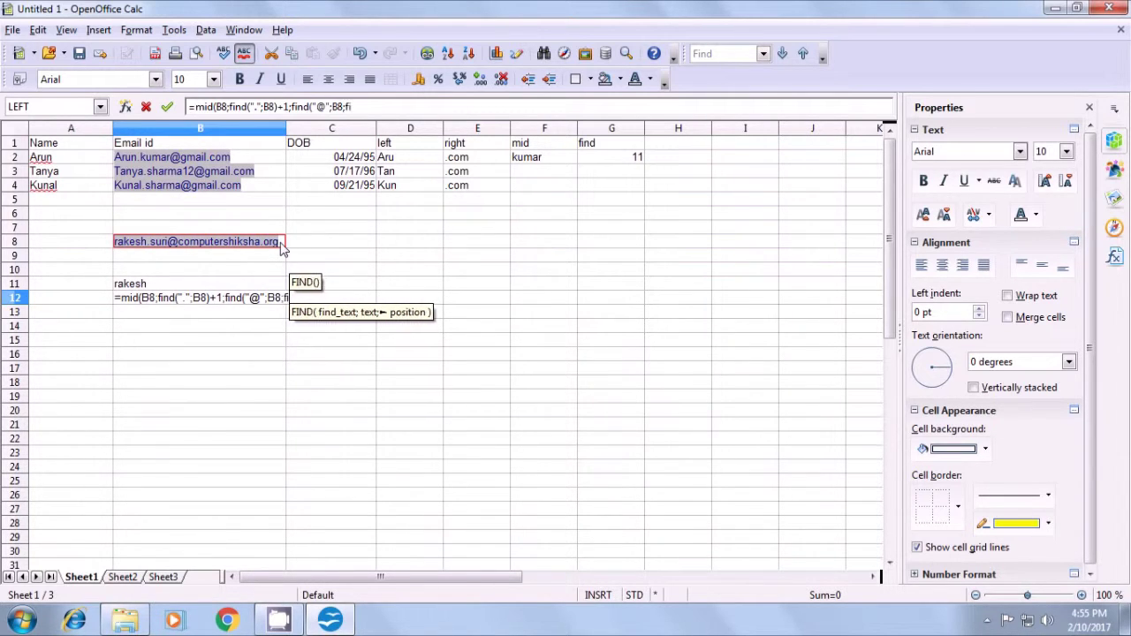
type("d")
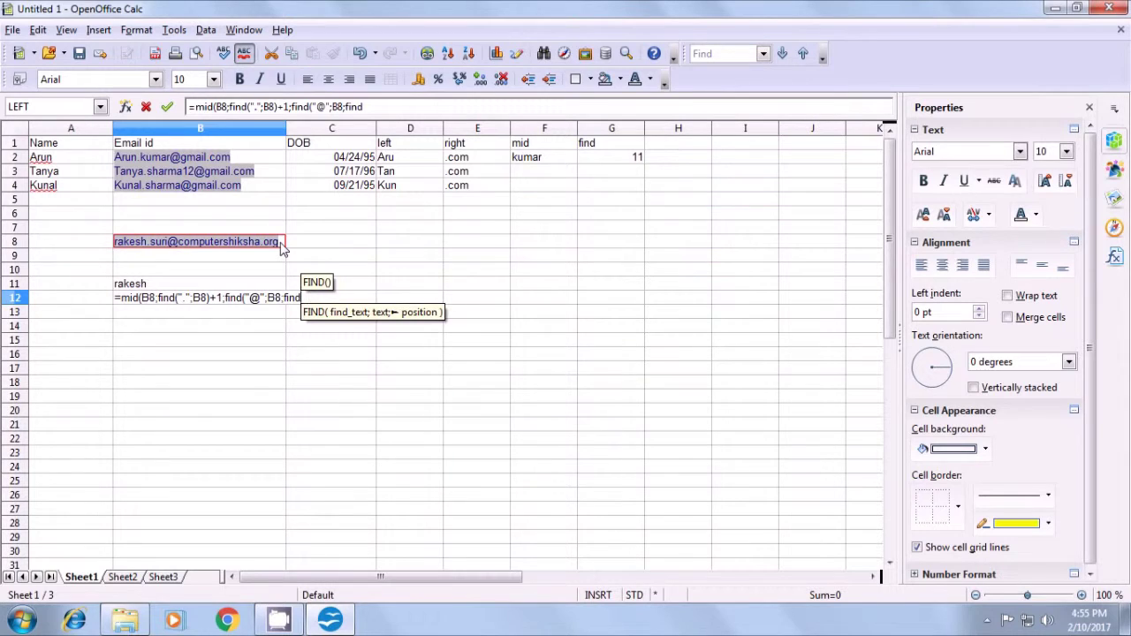
type("(")
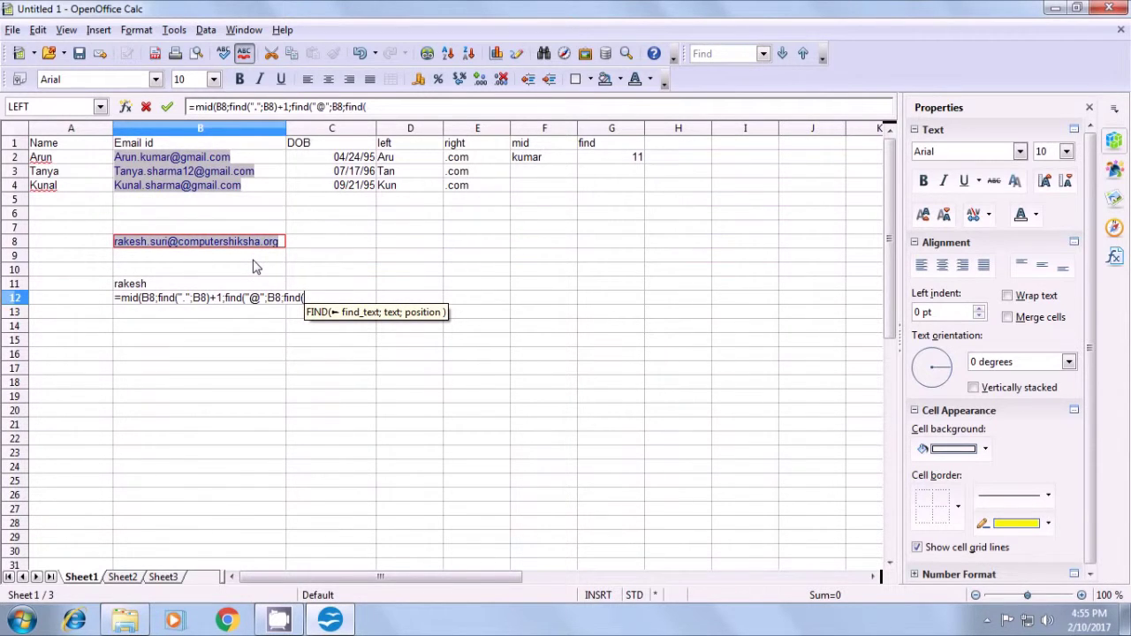
type("\".\"")
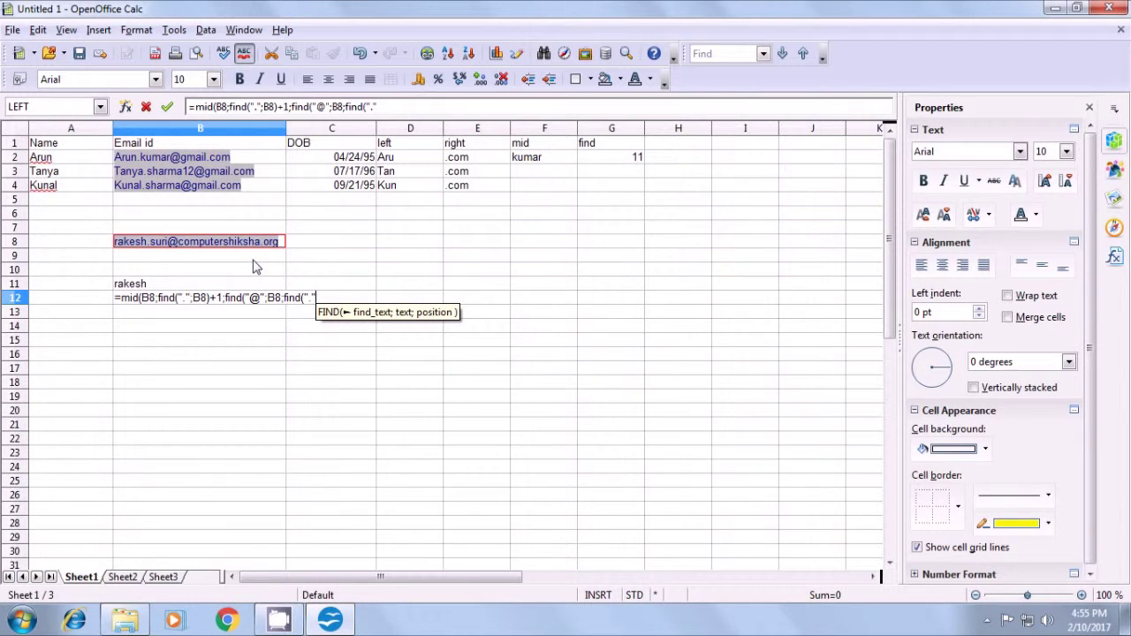
type(";")
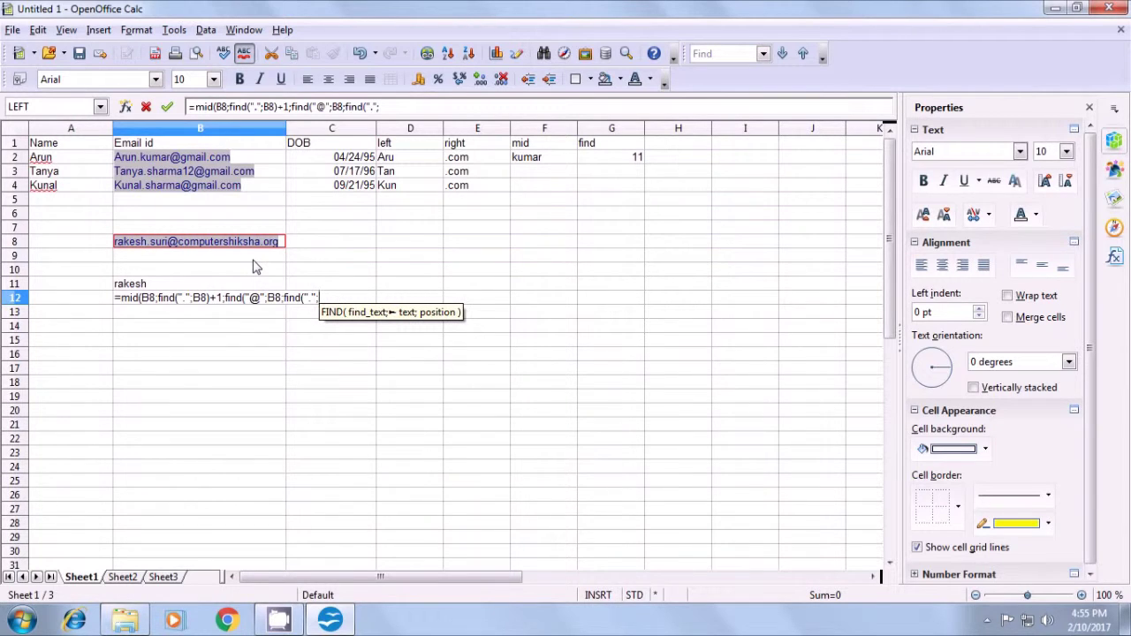
left_click(283, 249)
type("))")
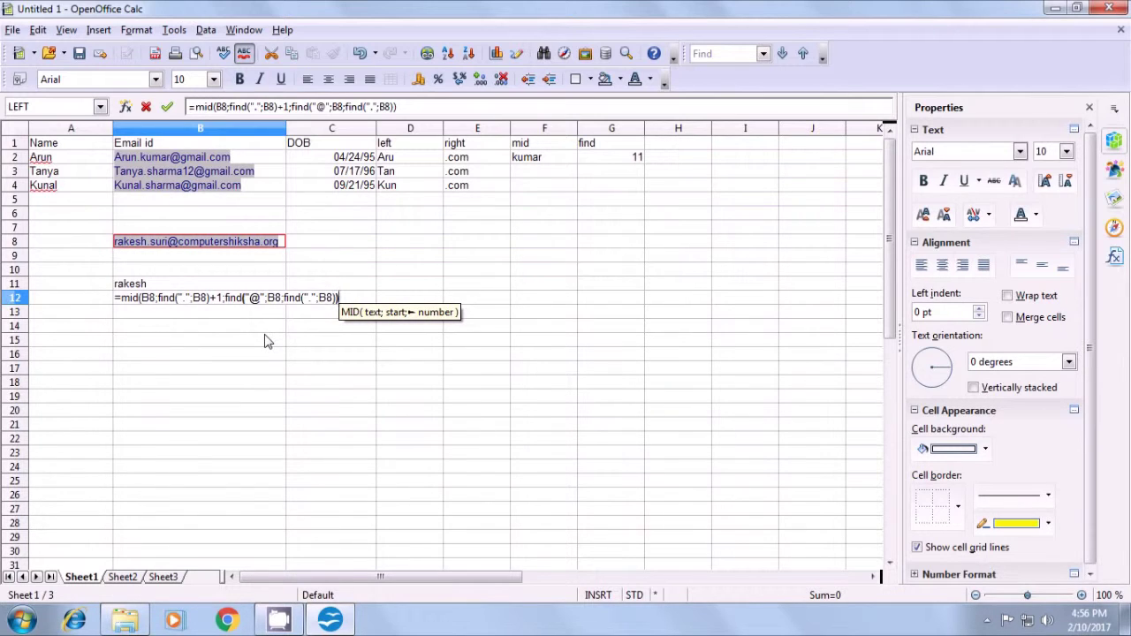
Subtract find(".";B8) and 1 from the length and commit, so B12 shows suri.
type("-")
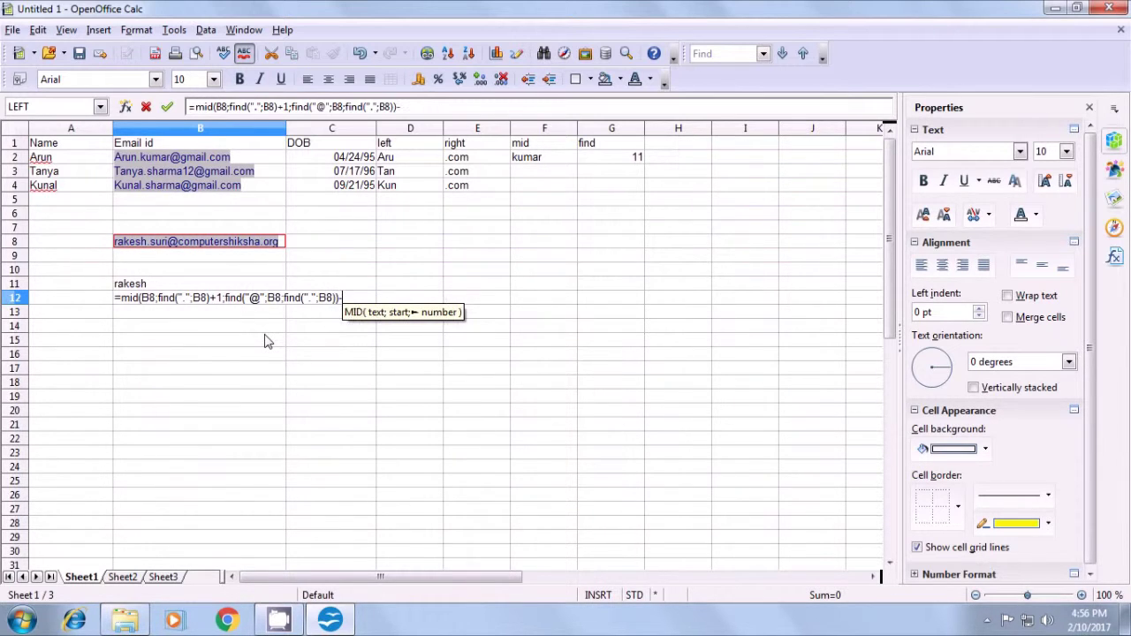
type("find")
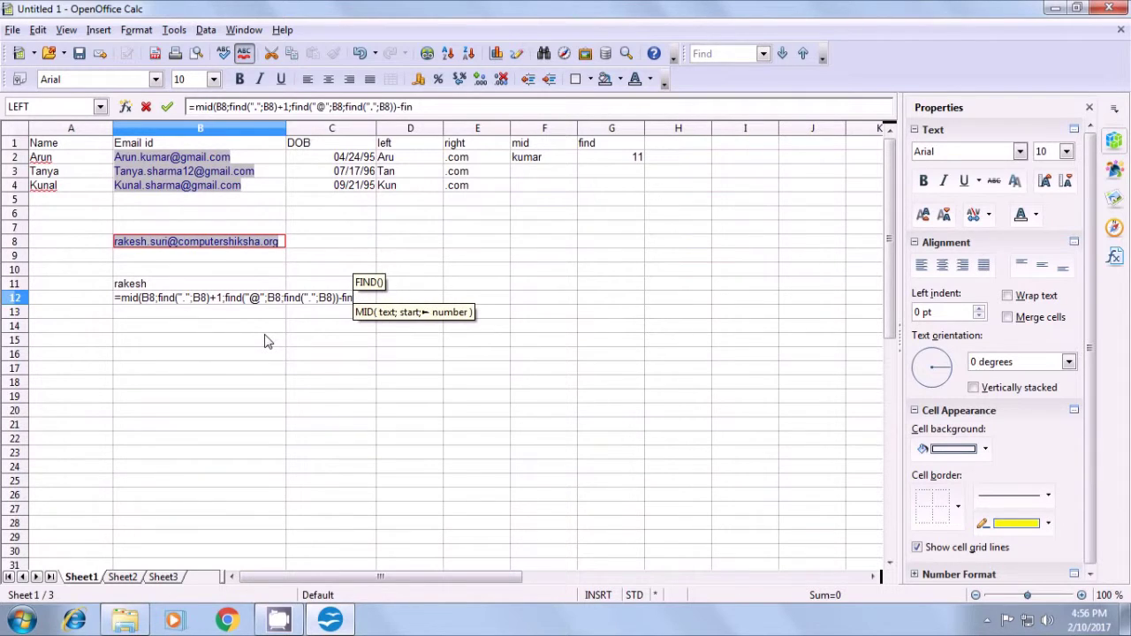
type("(")
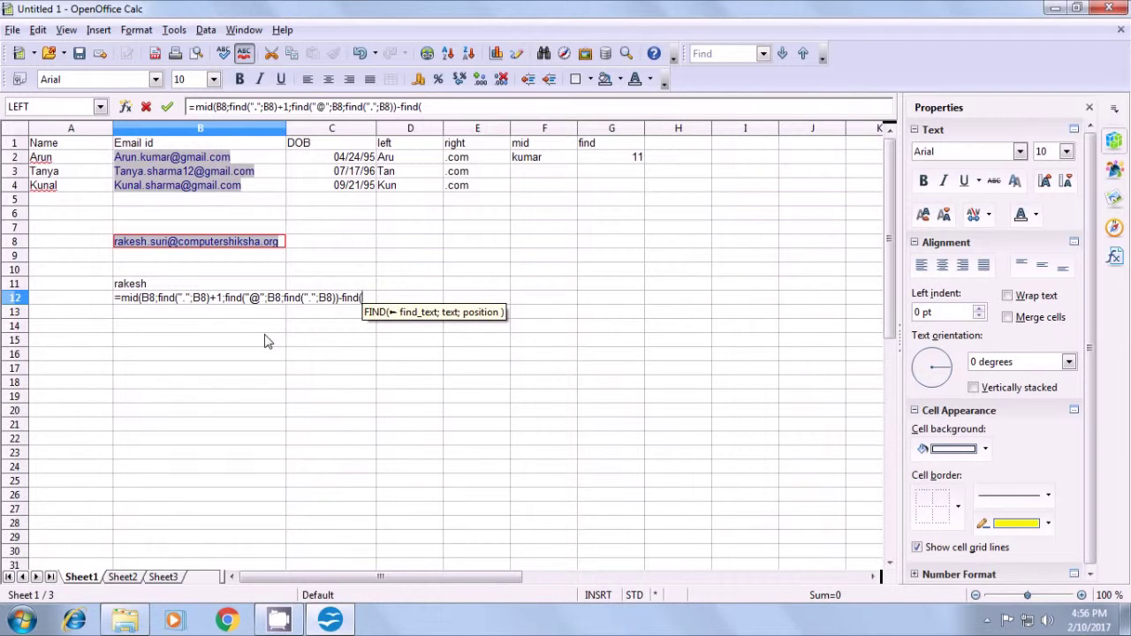
type("(")
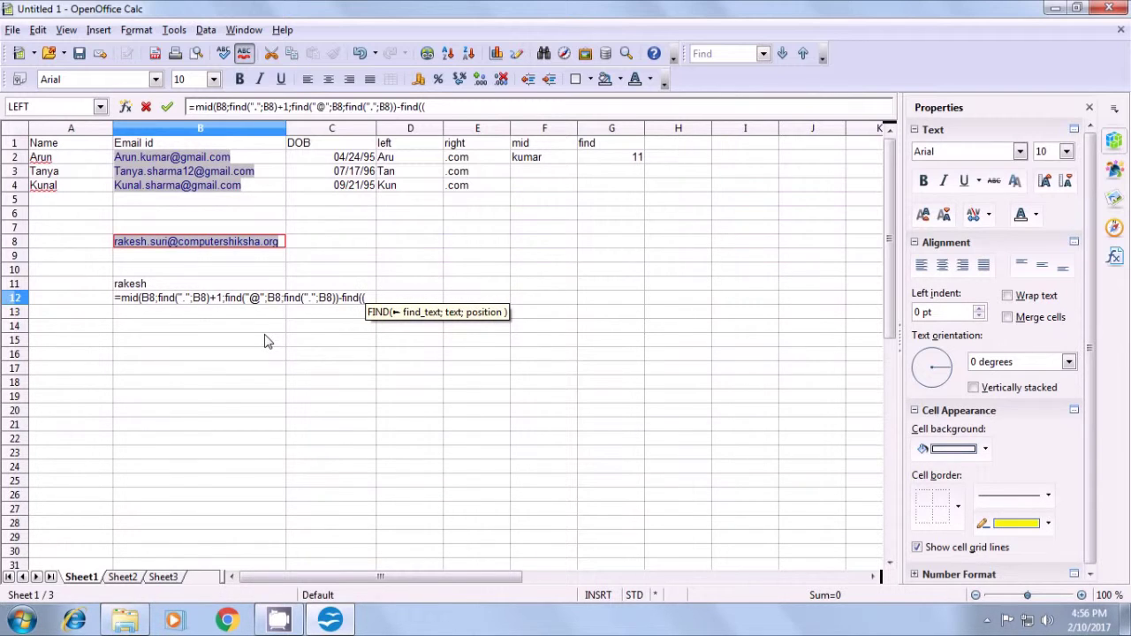
key("BackSpace")
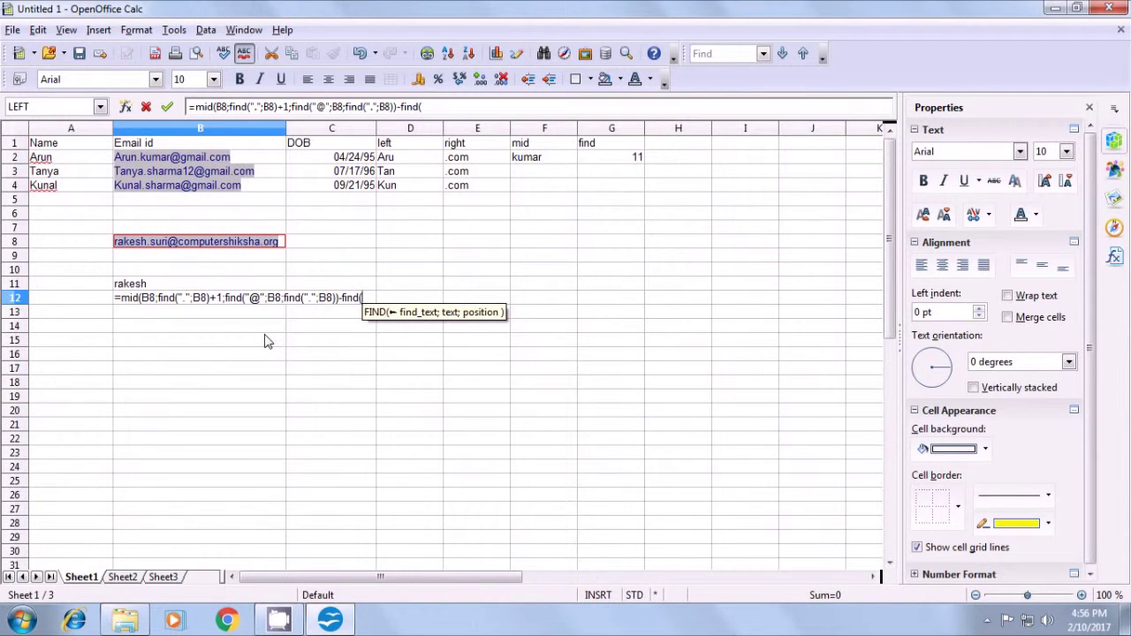
type("\".\"")
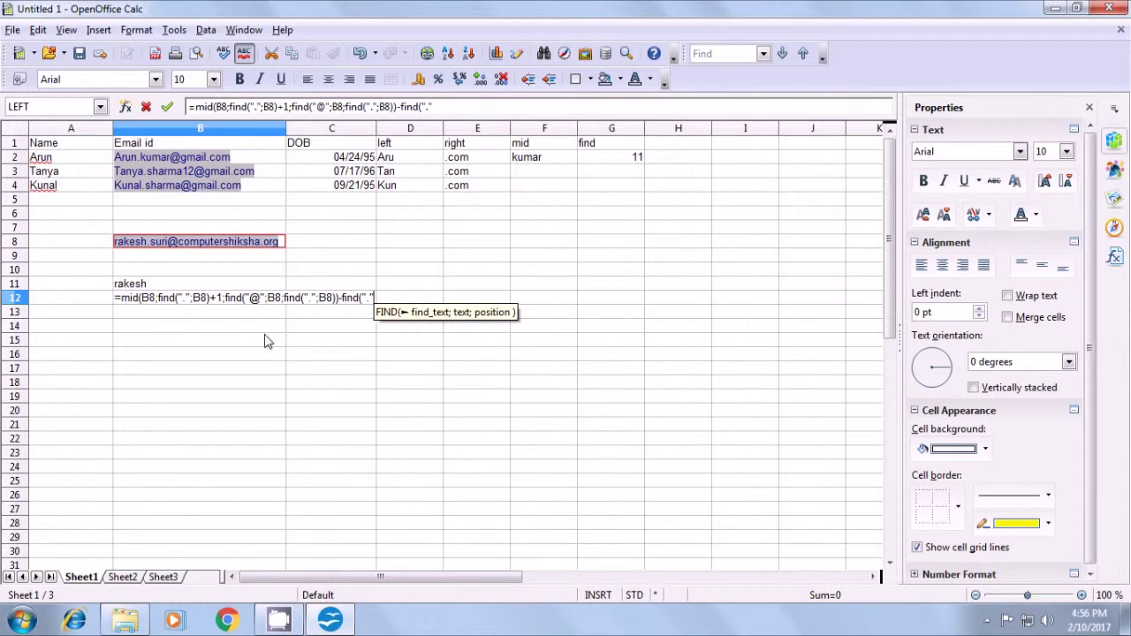
type(";")
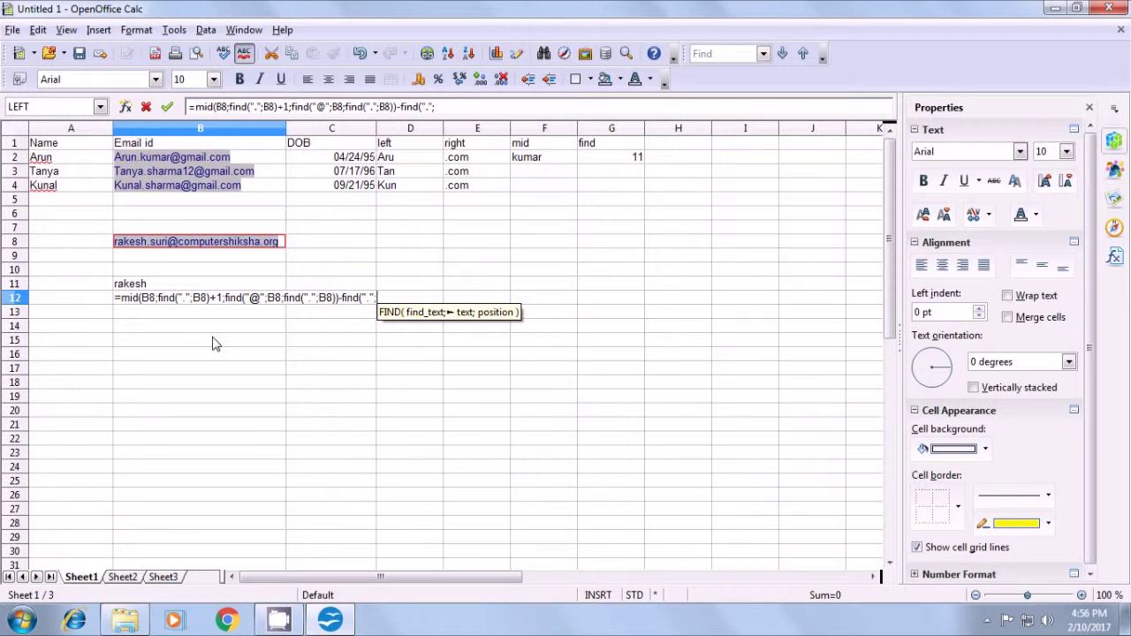
left_click(281, 247)
type(")")
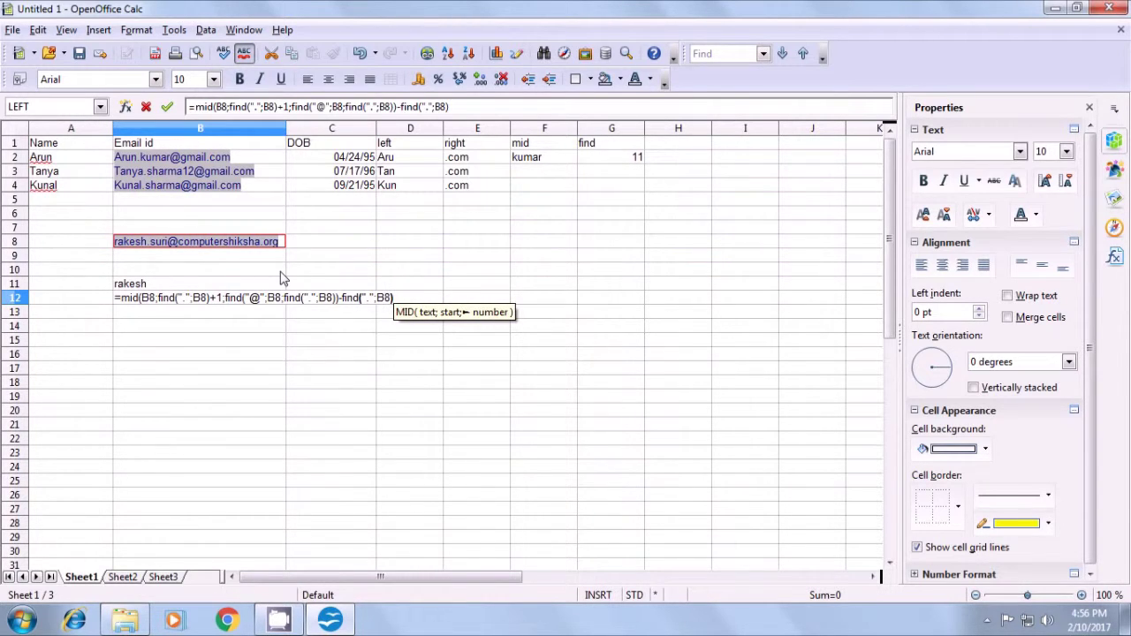
type("-")
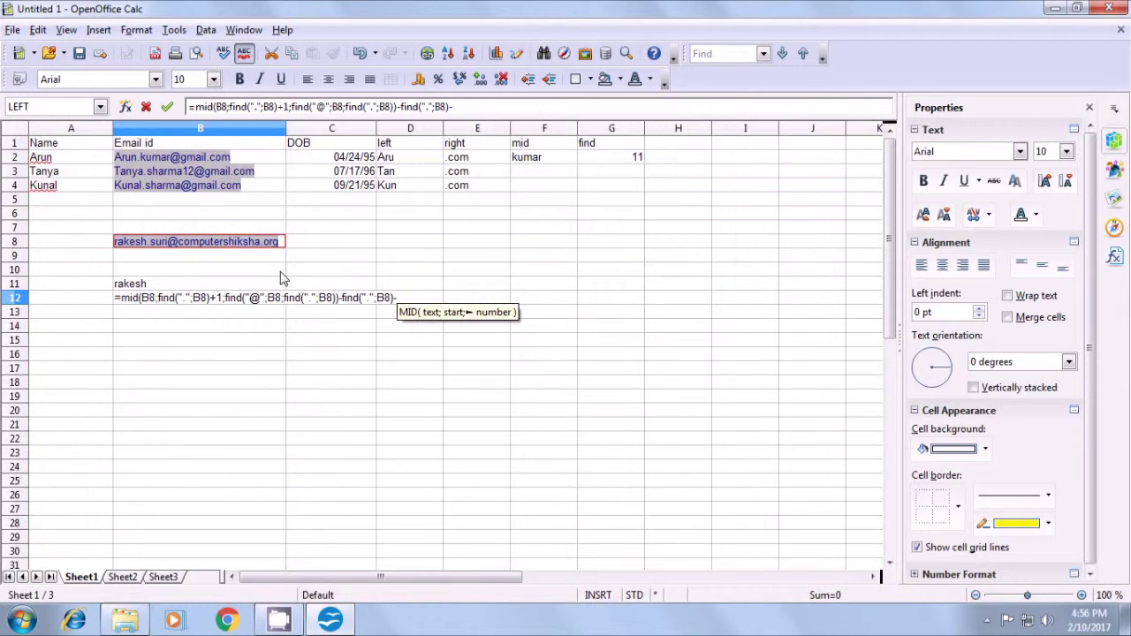
type("1")
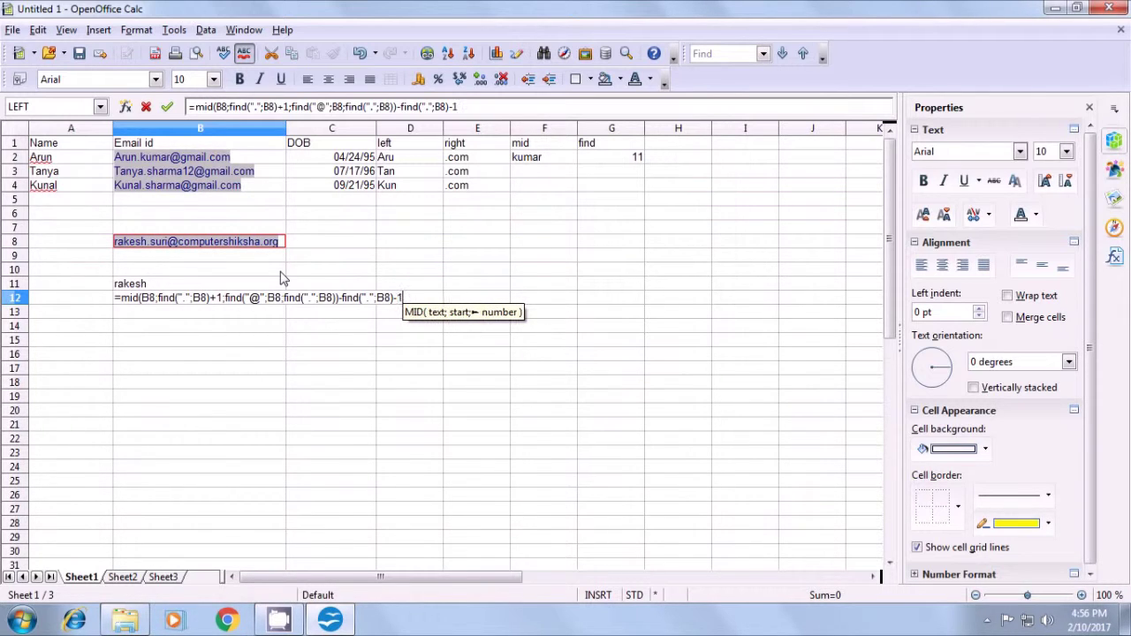
type(")")
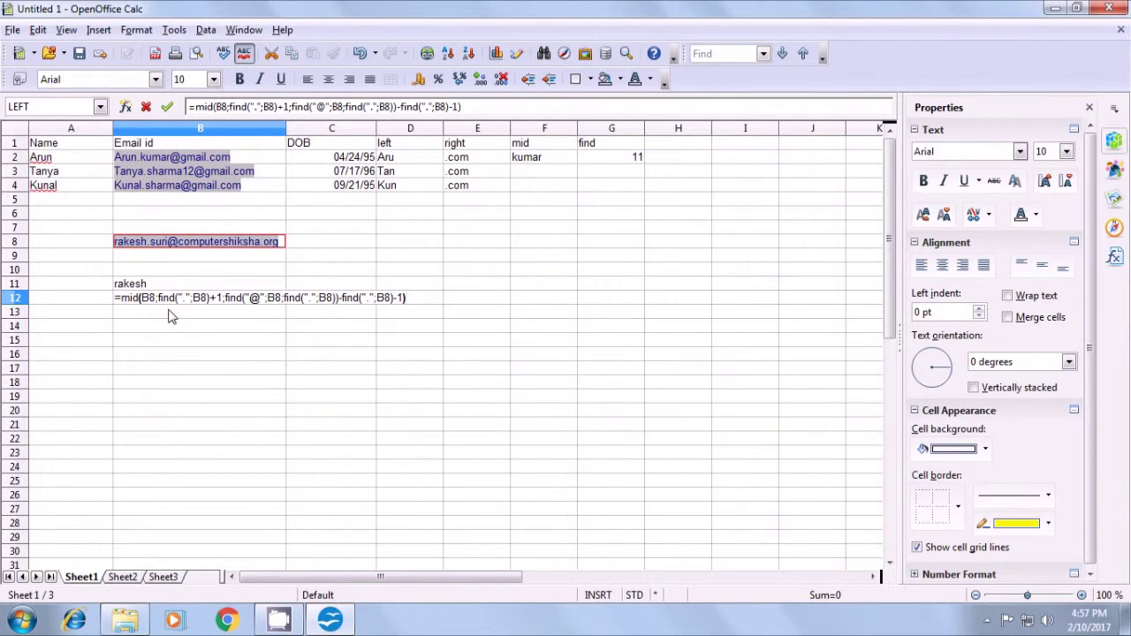
key("Return")
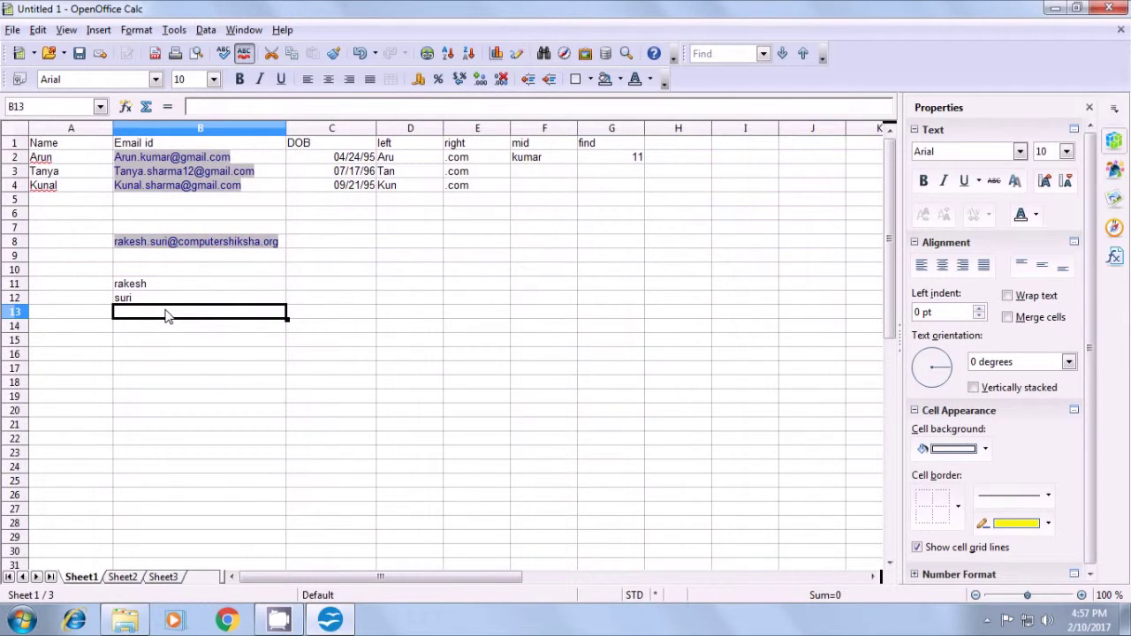
Open B12's formula to review its references.
left_click(161, 300)
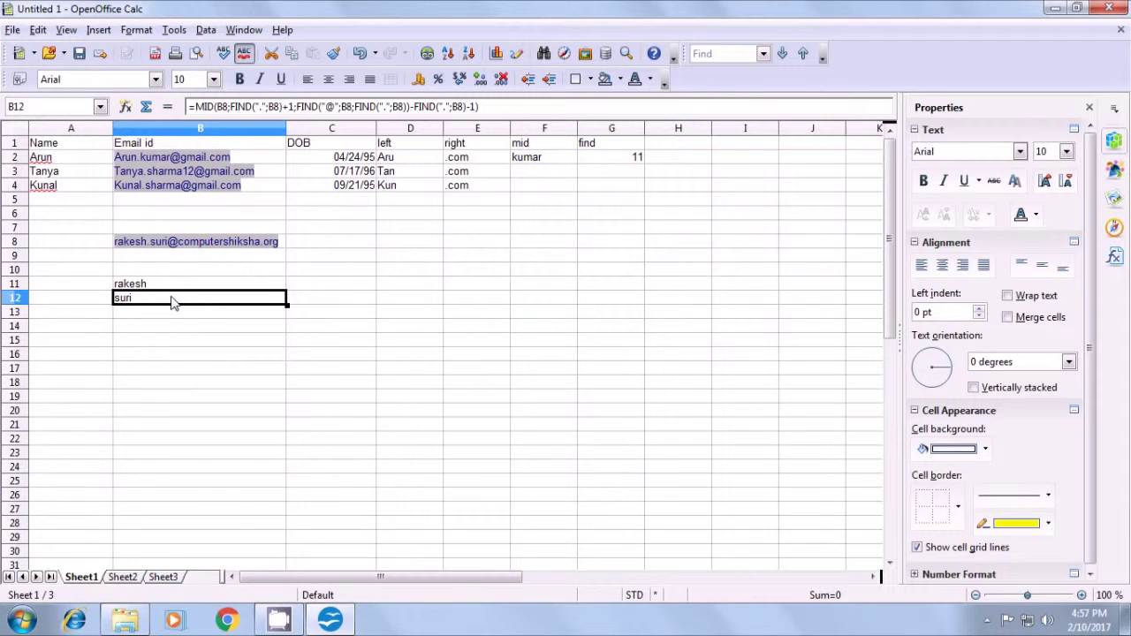
double_click(172, 300)
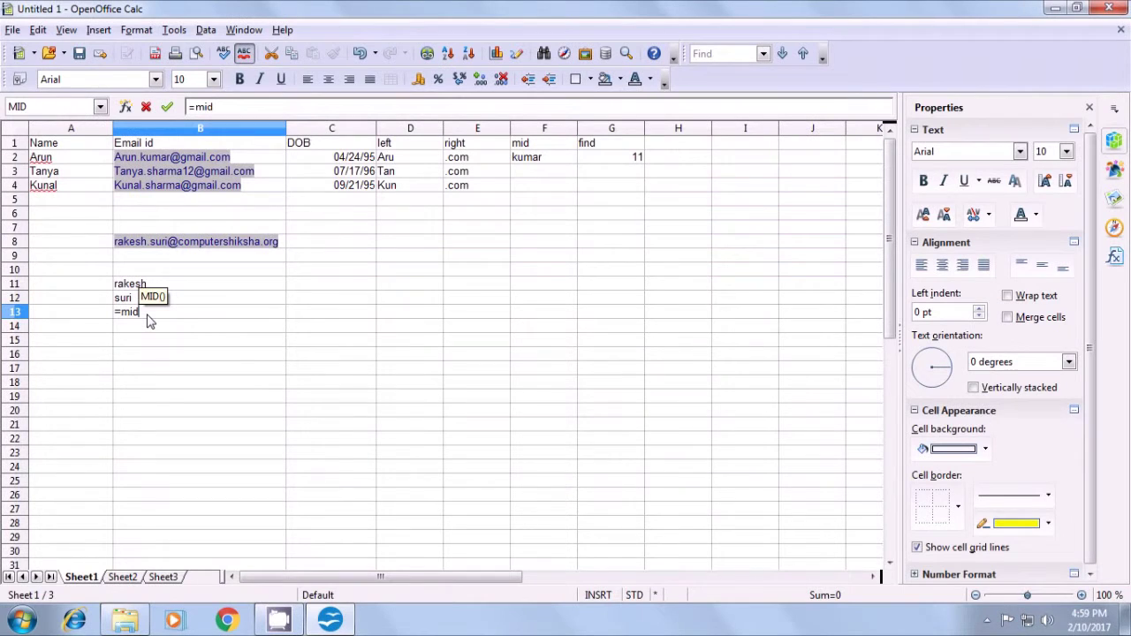
In B13, set MID's text to B8 and start to find("@";B8)+1.
type("(")
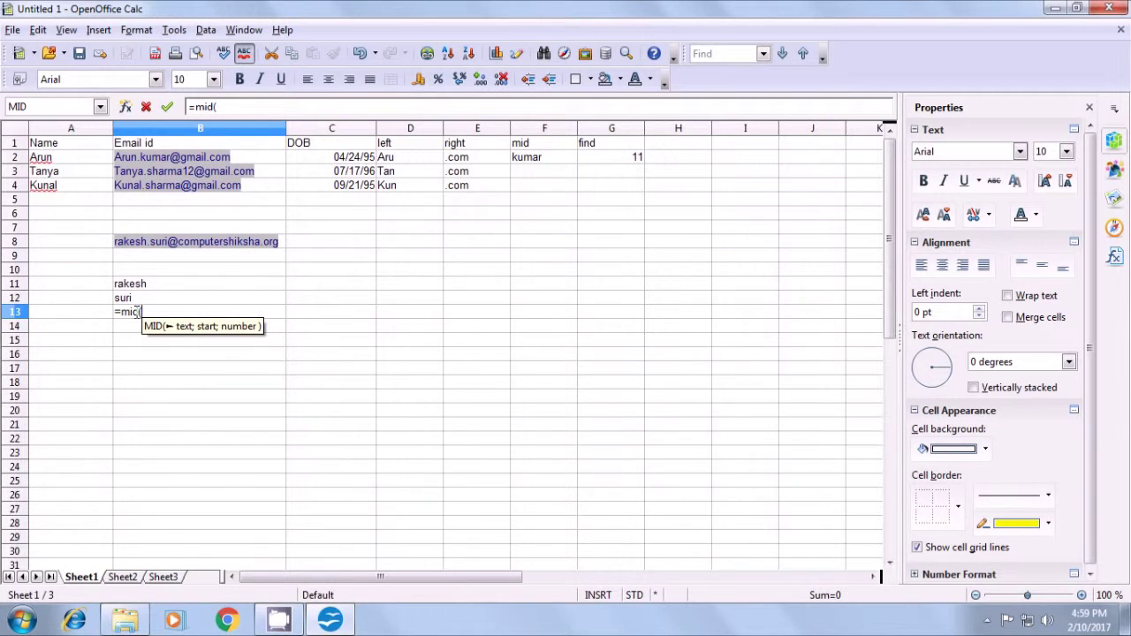
left_click(283, 248)
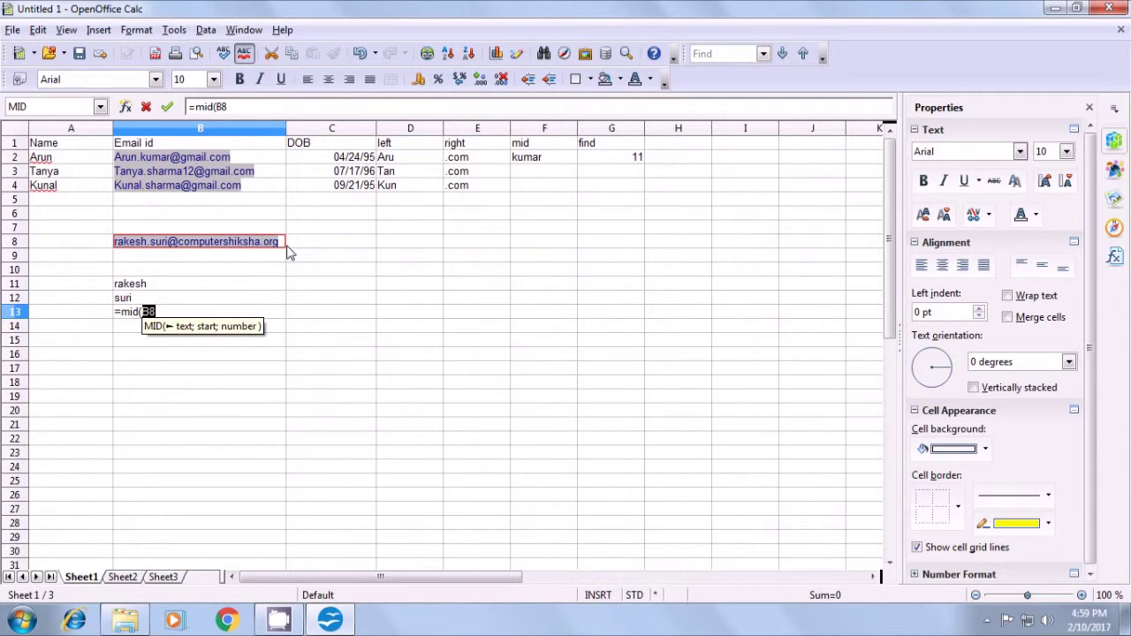
type(";")
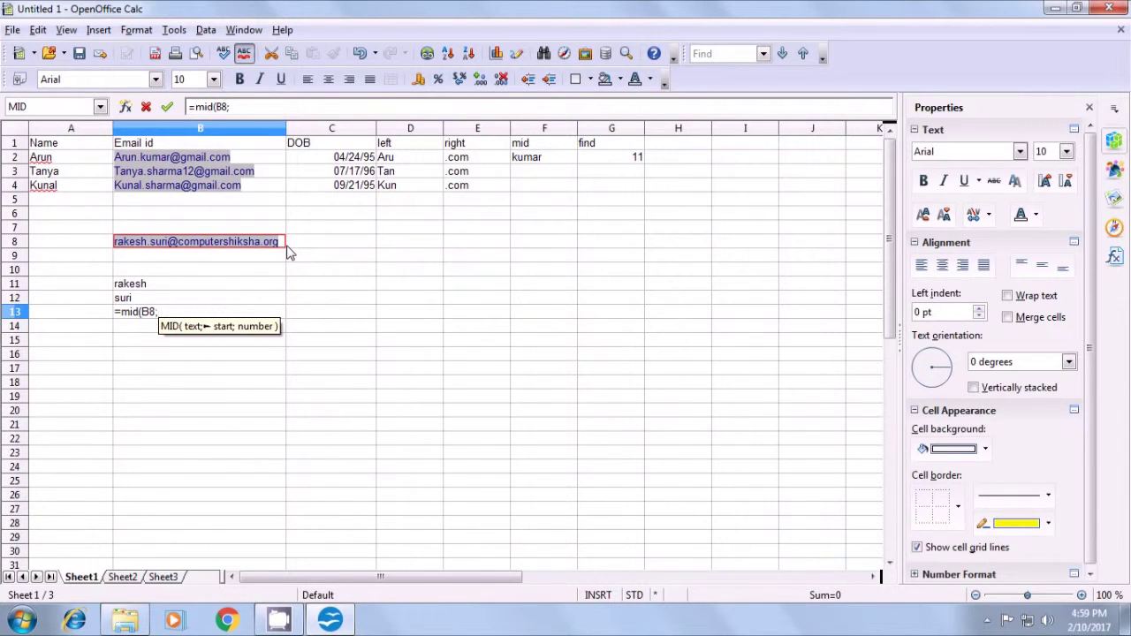
type("fin")
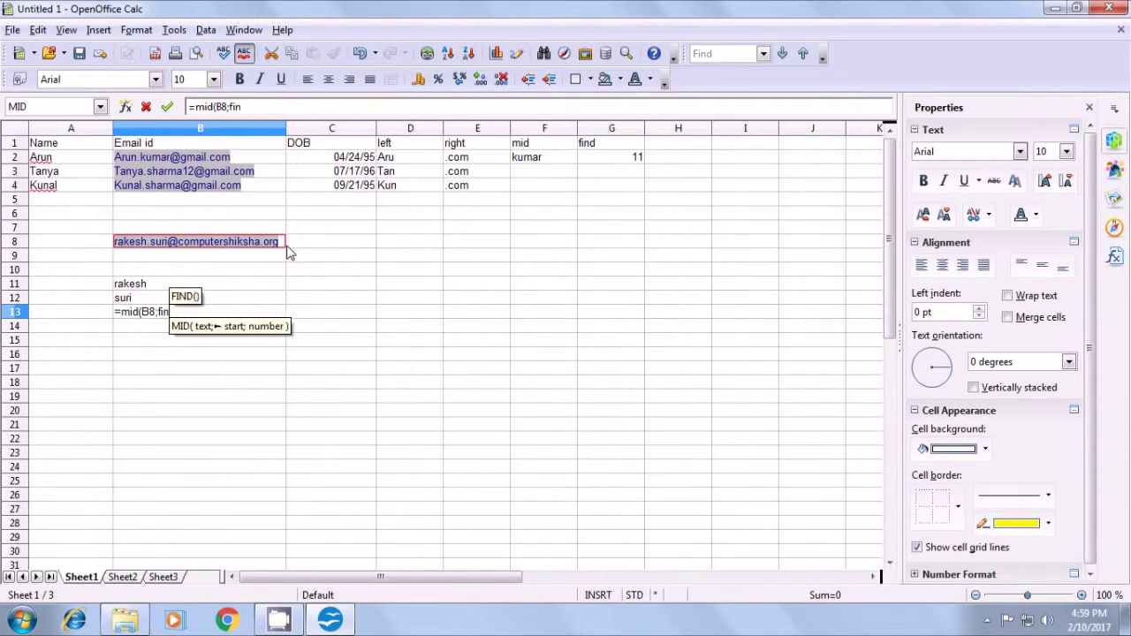
type("d(")
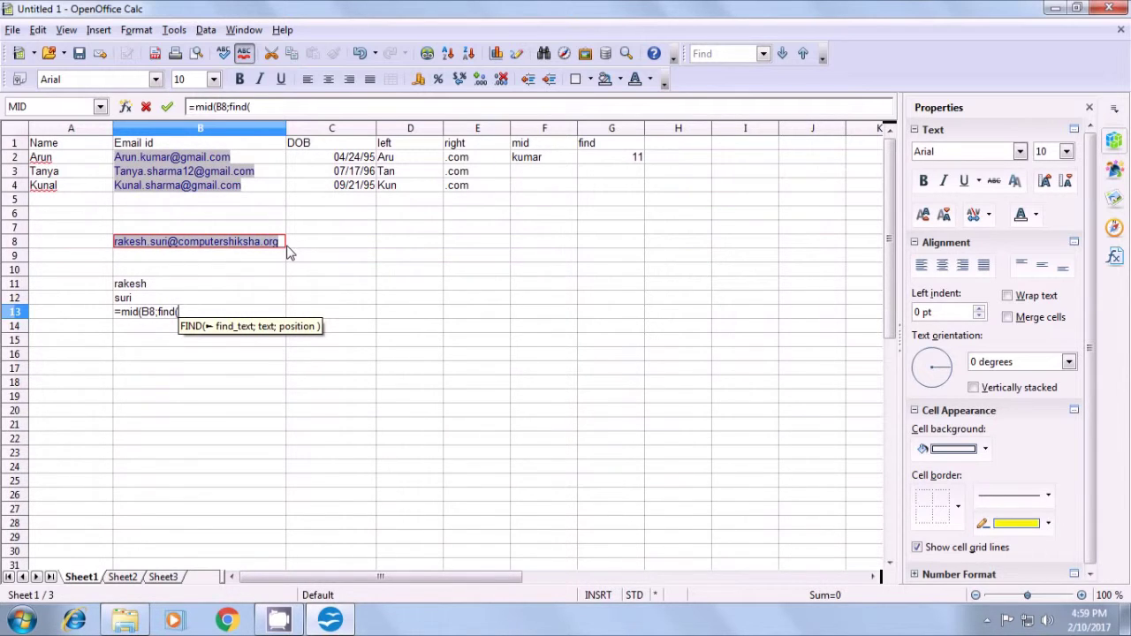
type("\"")
key("space")
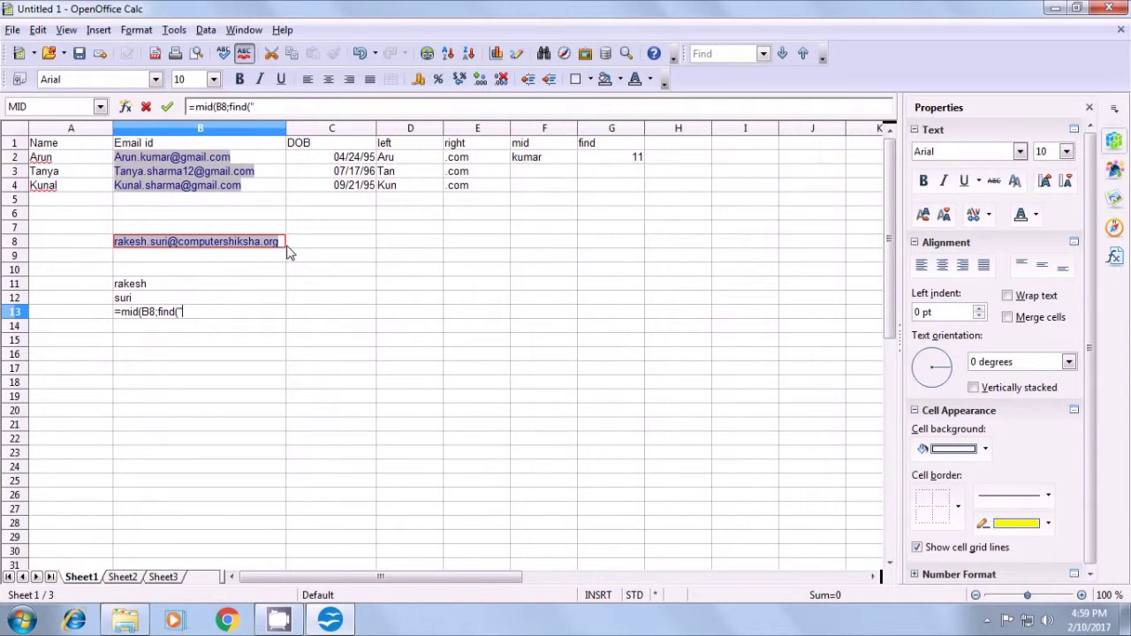
type("@\"")
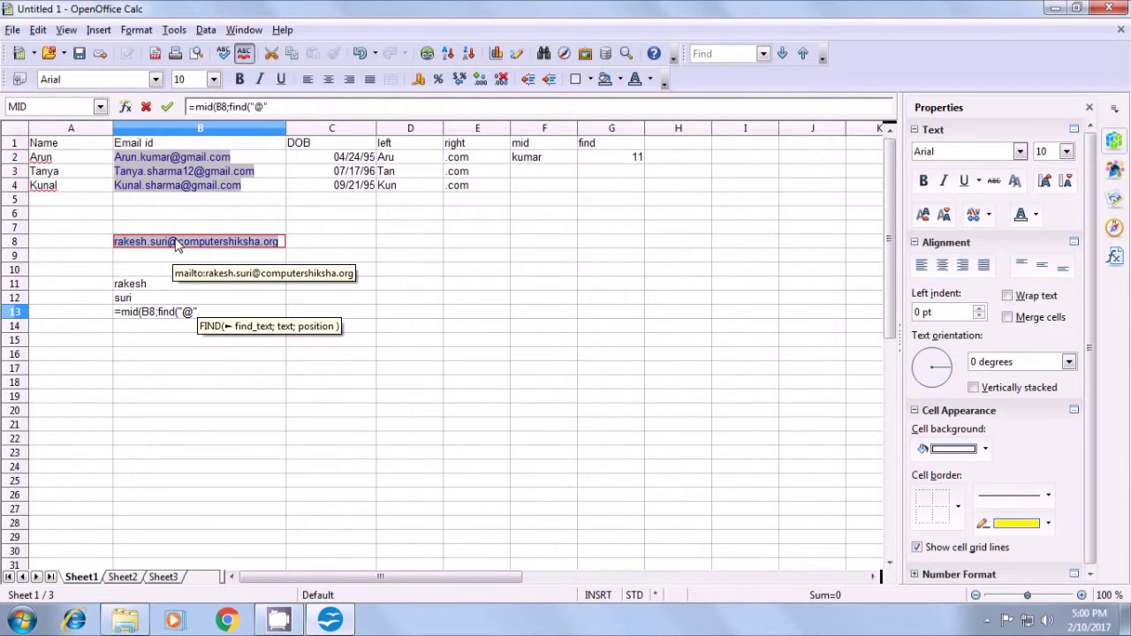
type(";")
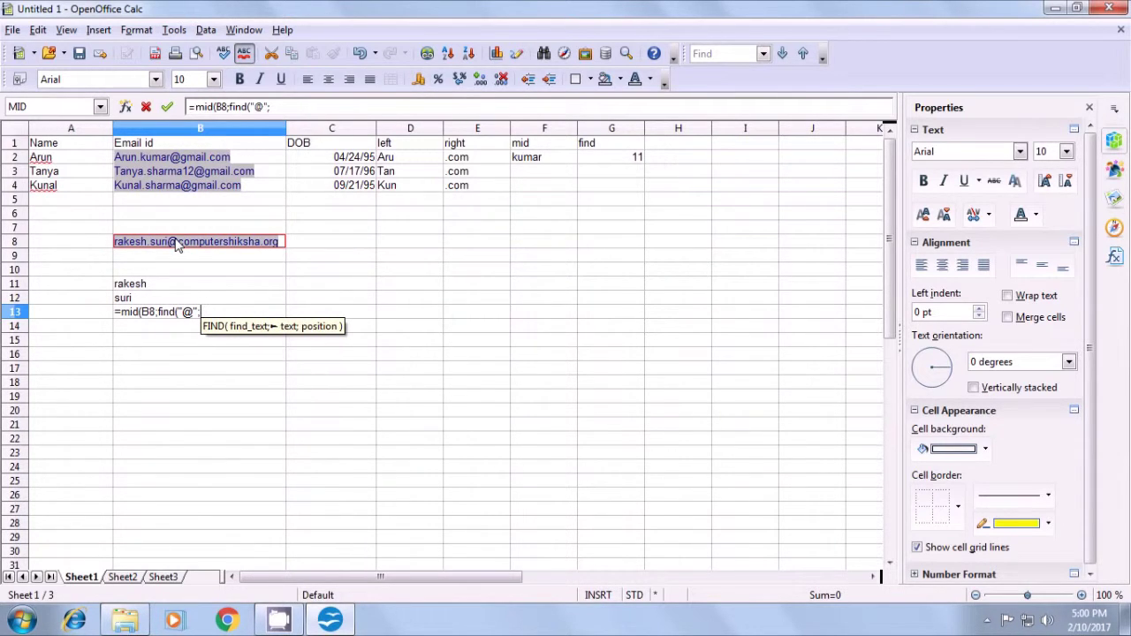
left_click(281, 246)
type(")")
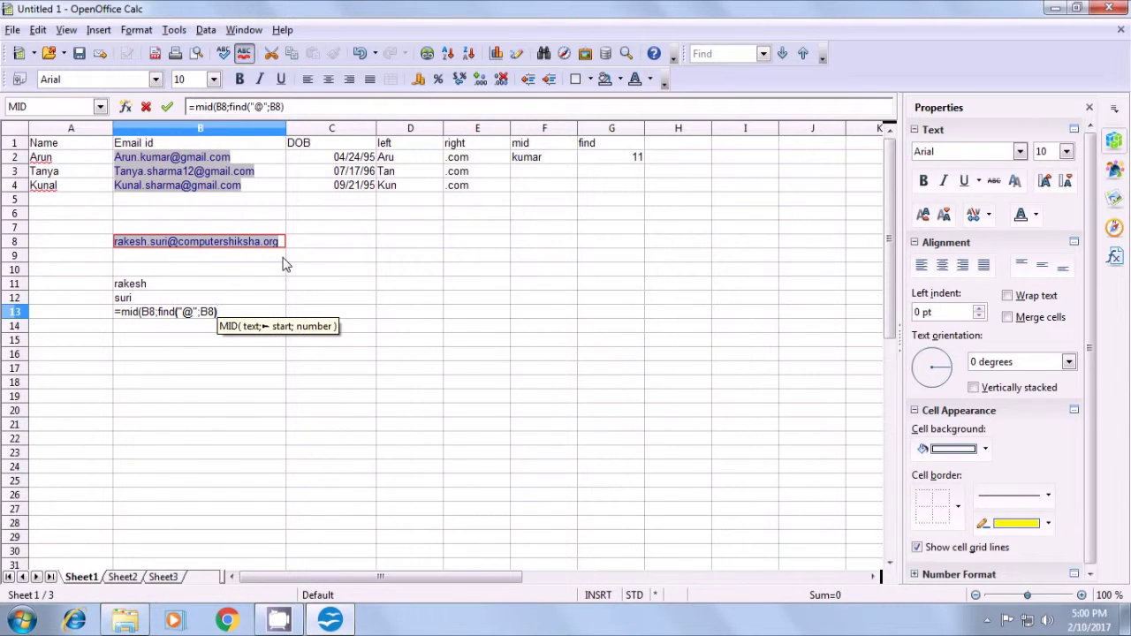
type("+1")
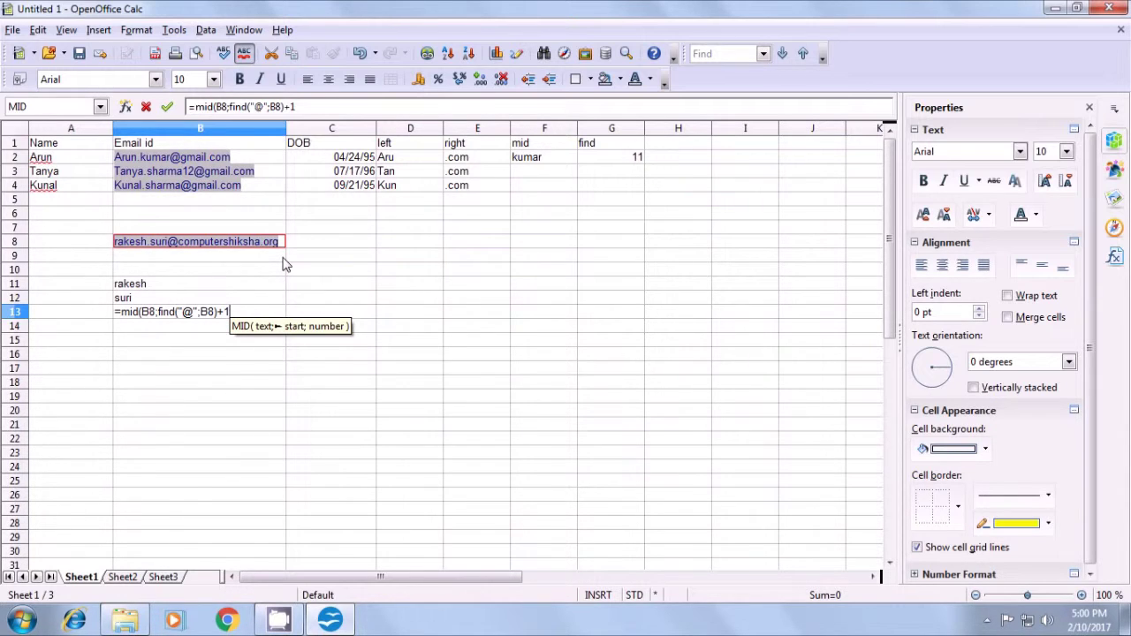
Begin the length argument with find(".";B8; to locate the dot after the @.
type(";find")
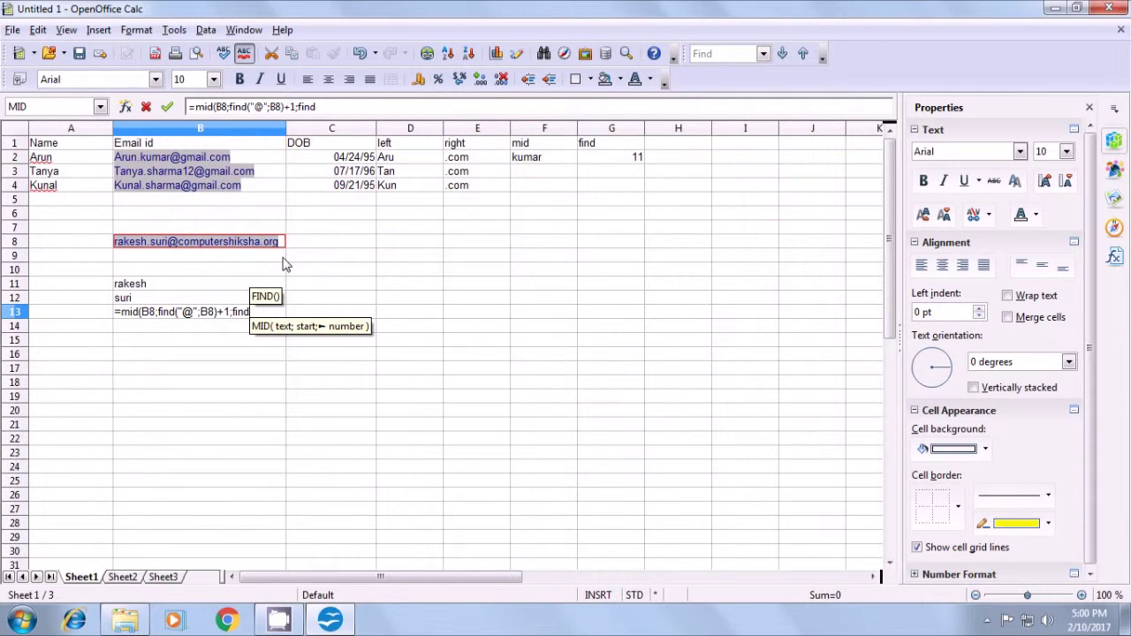
type("(")
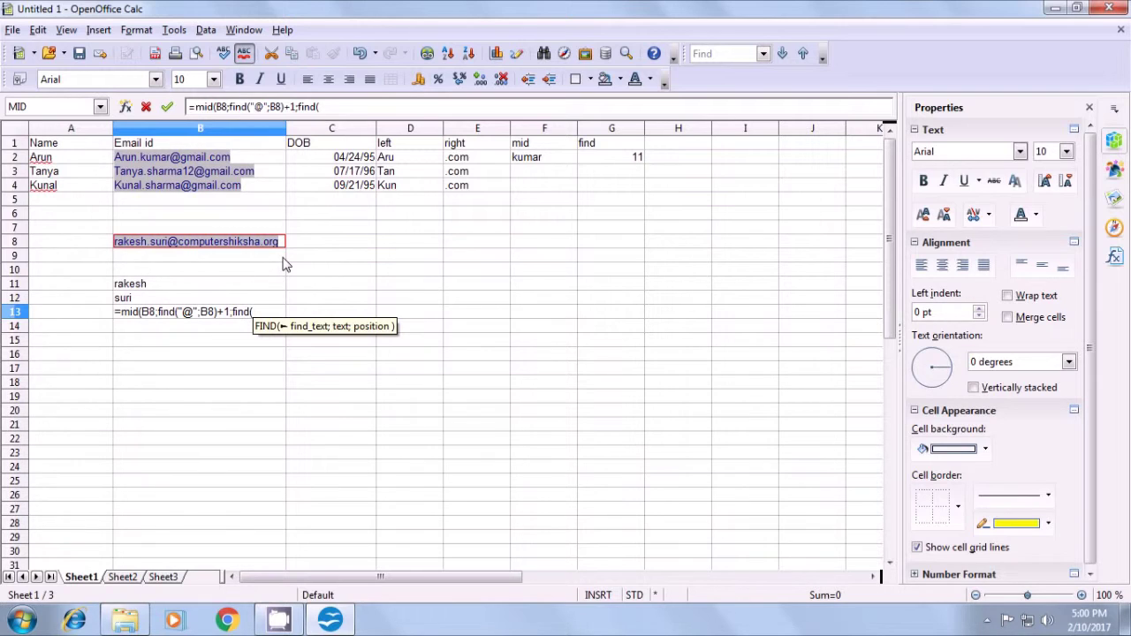
type("\"")
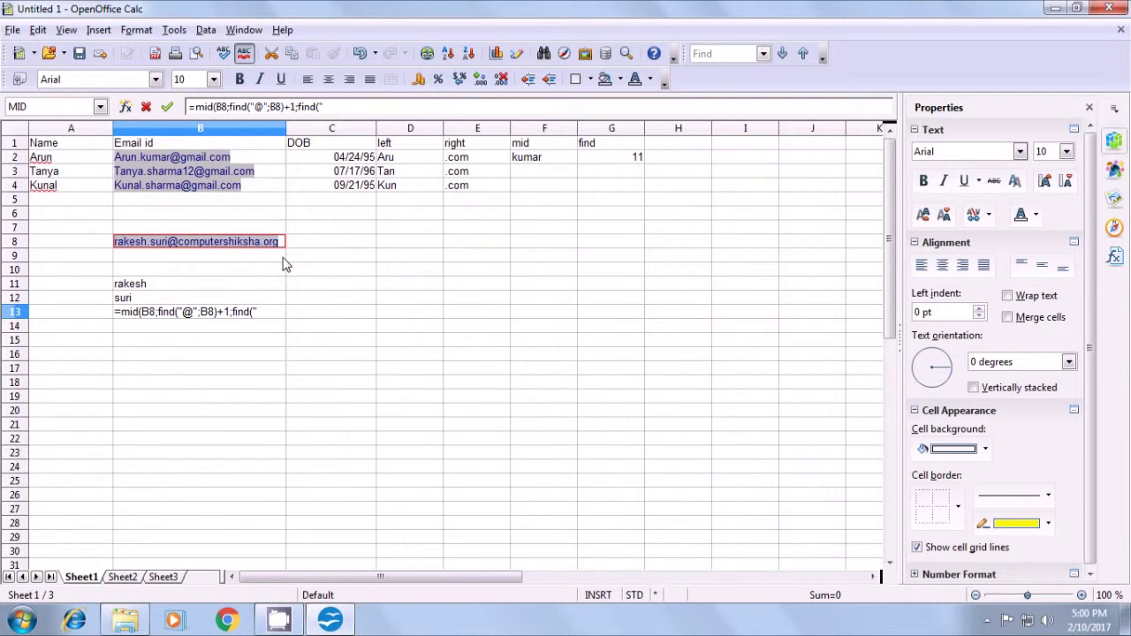
type(".\"")
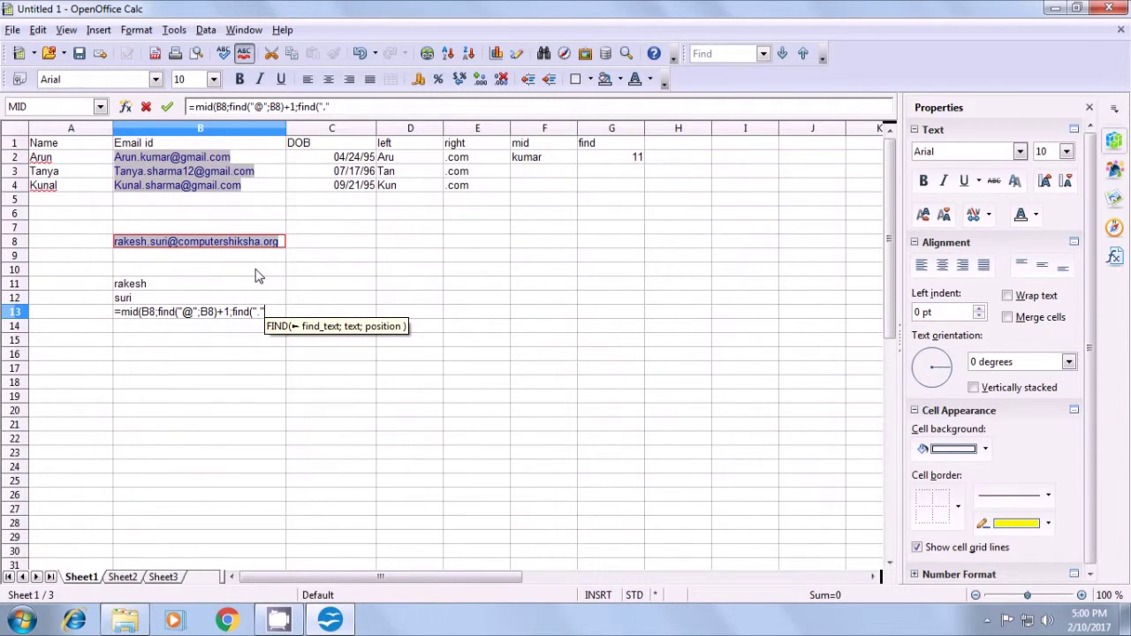
type(";")
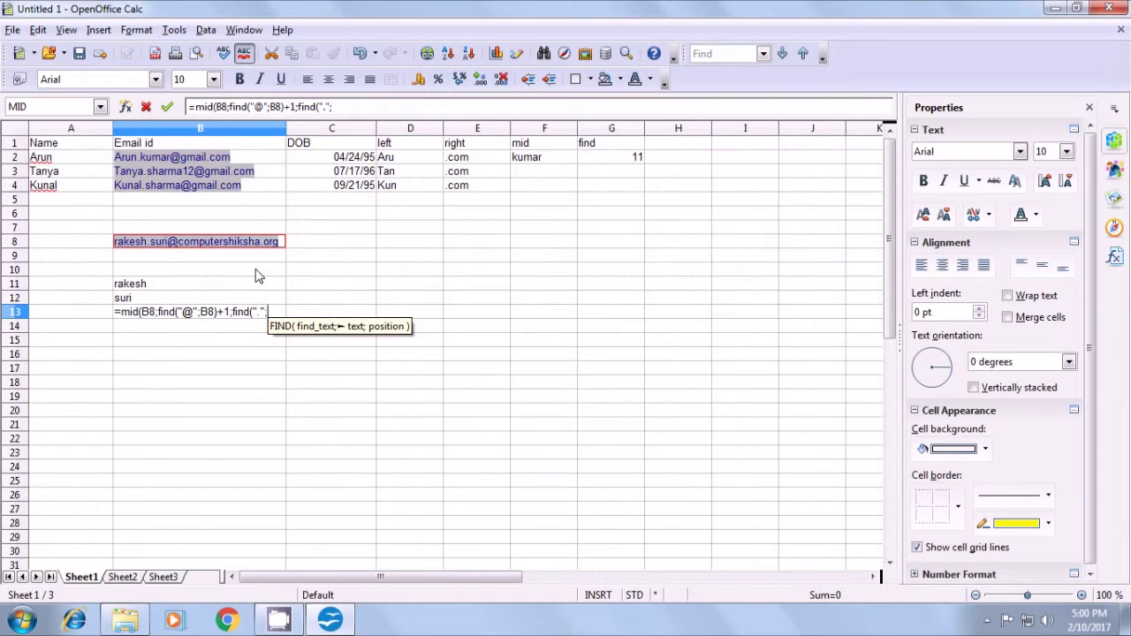
left_click(281, 245)
type(";")
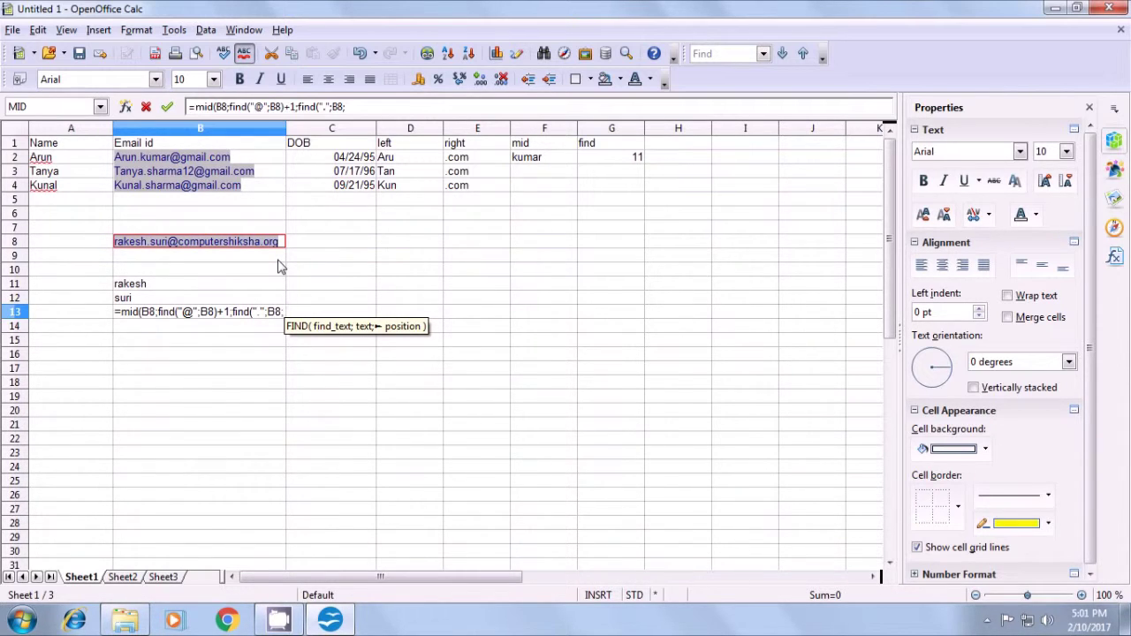
Finish the length as find(".";B8;find("@";B8))-find("@";B8)-1 and commit, giving computershiksha.
type("find")
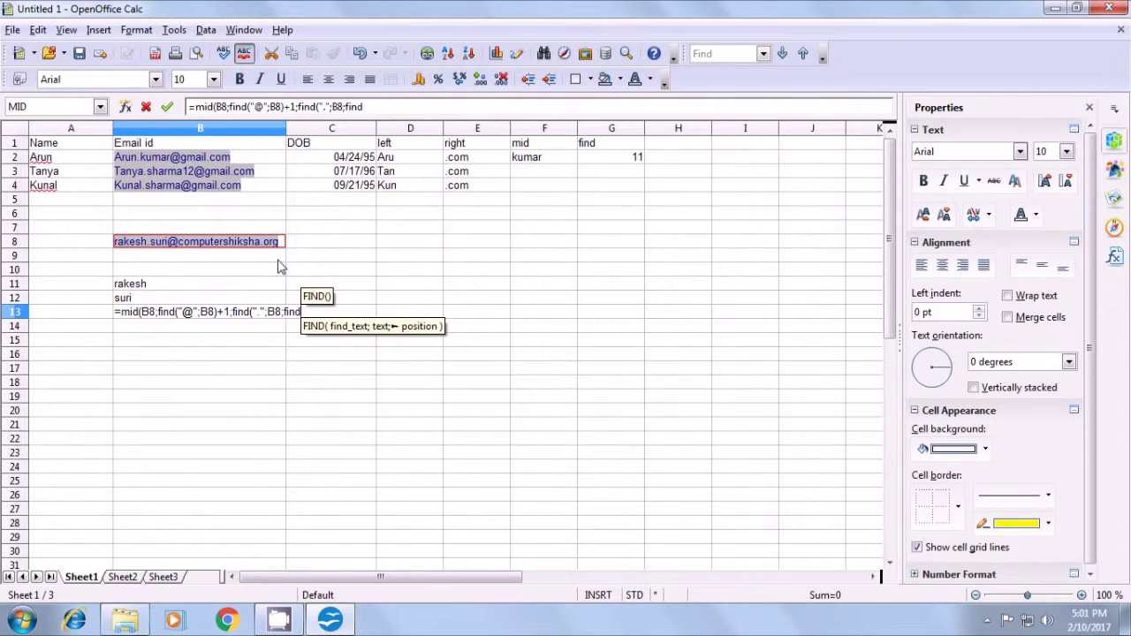
type("(")
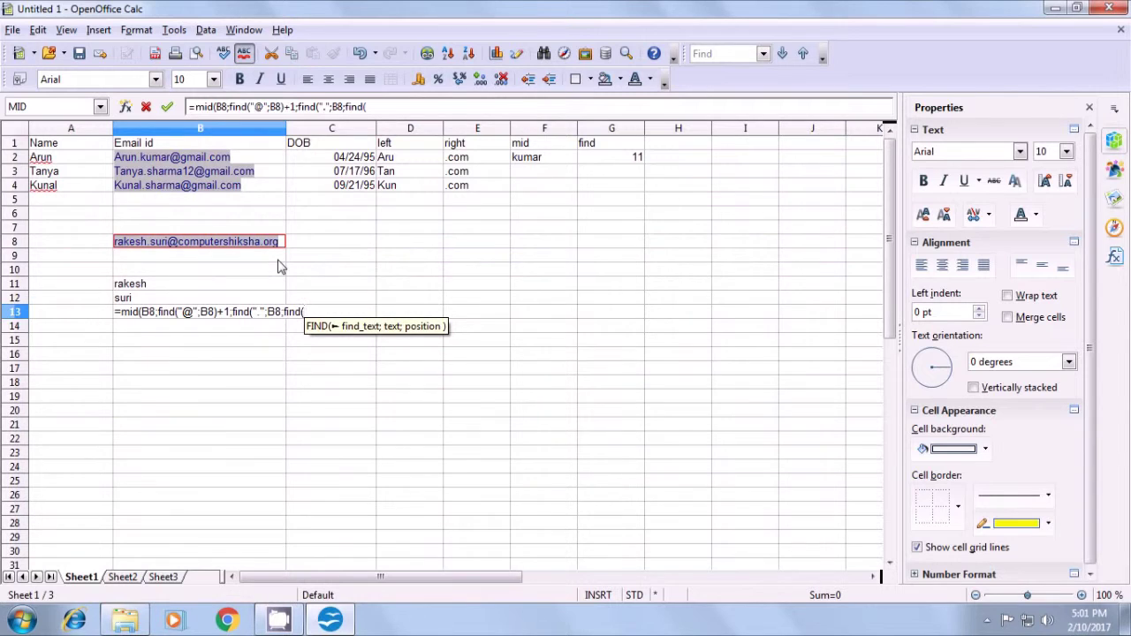
type("\"@\"")
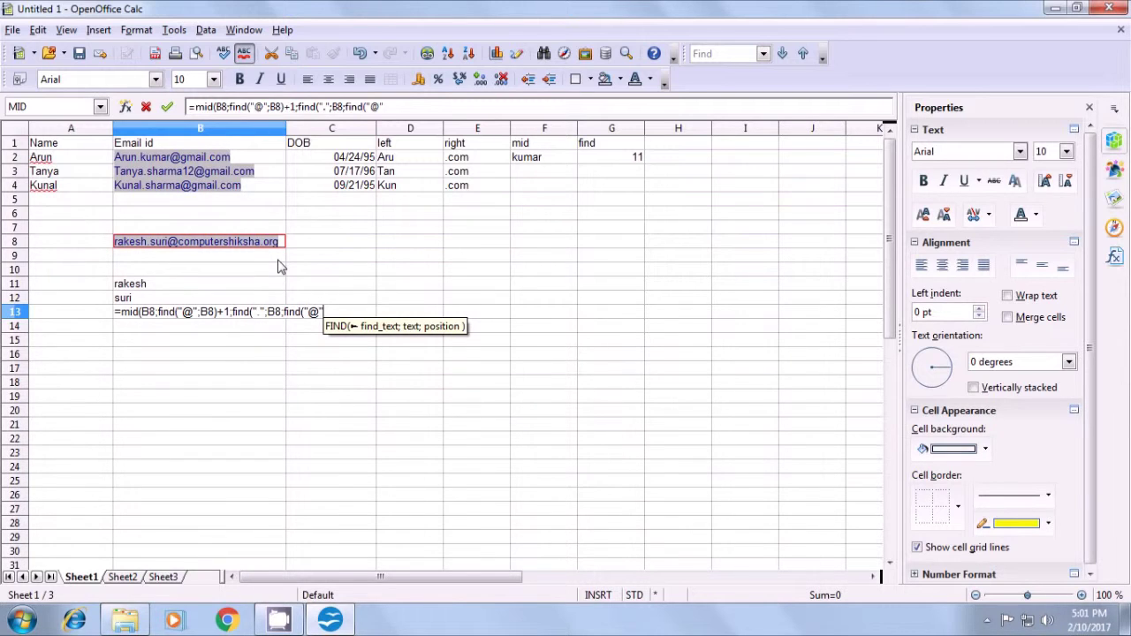
type(";")
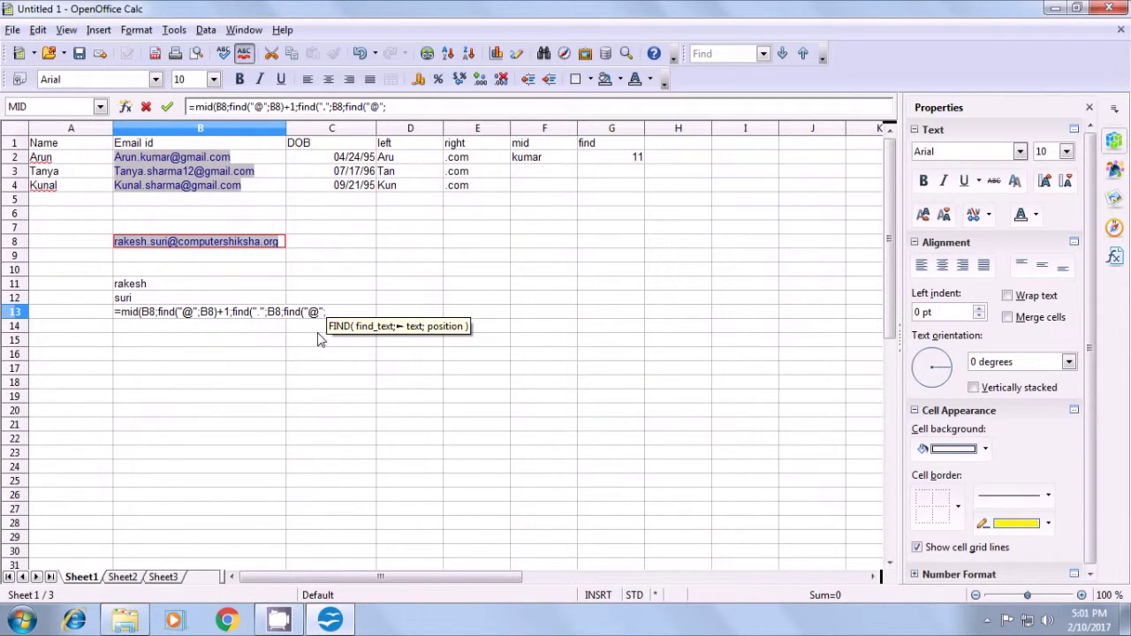
left_click(282, 247)
type("))")
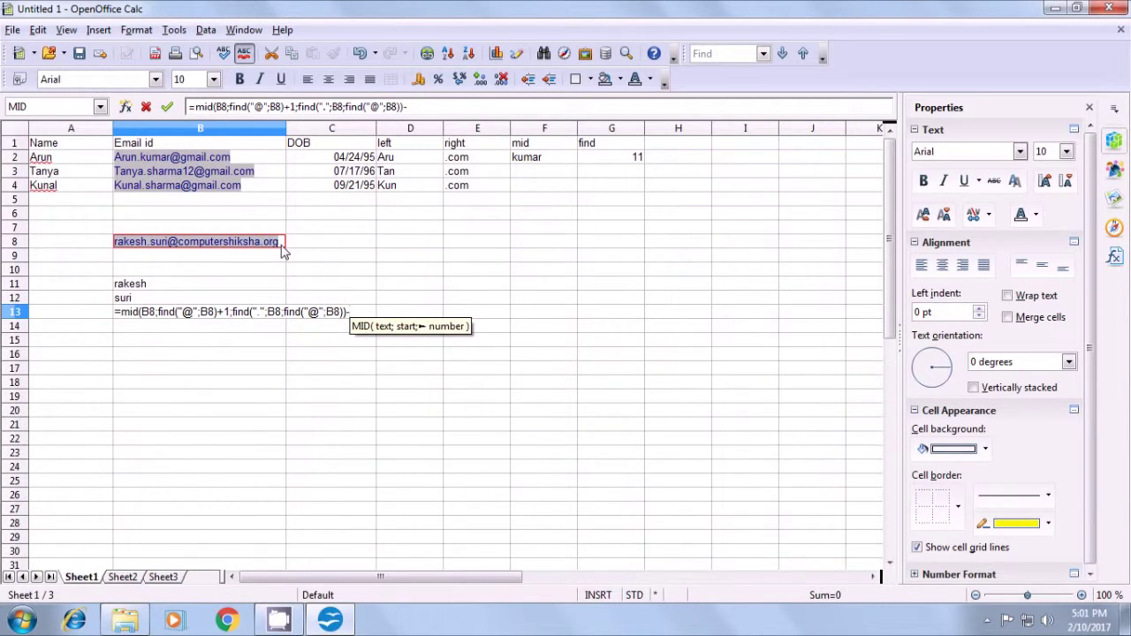
type("-find")
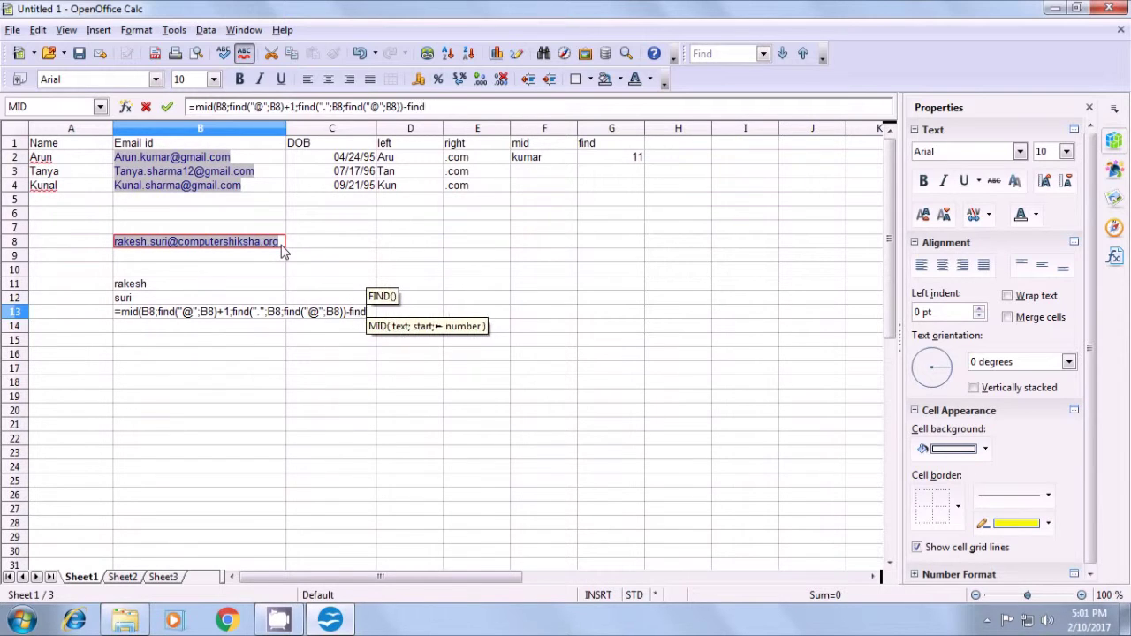
type("(")
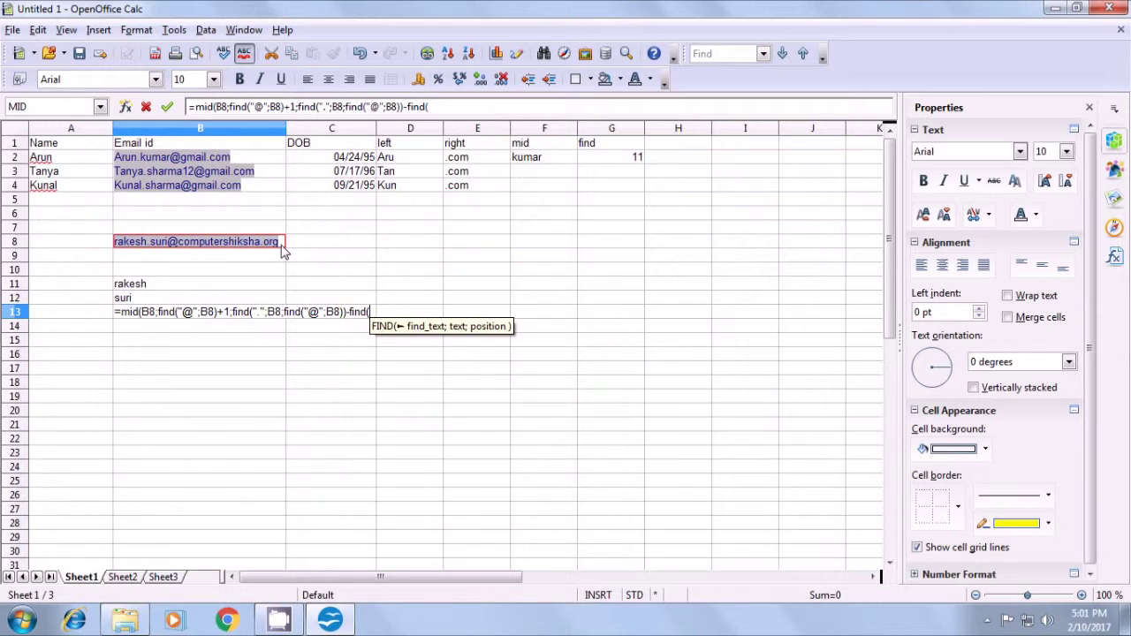
type("\"")
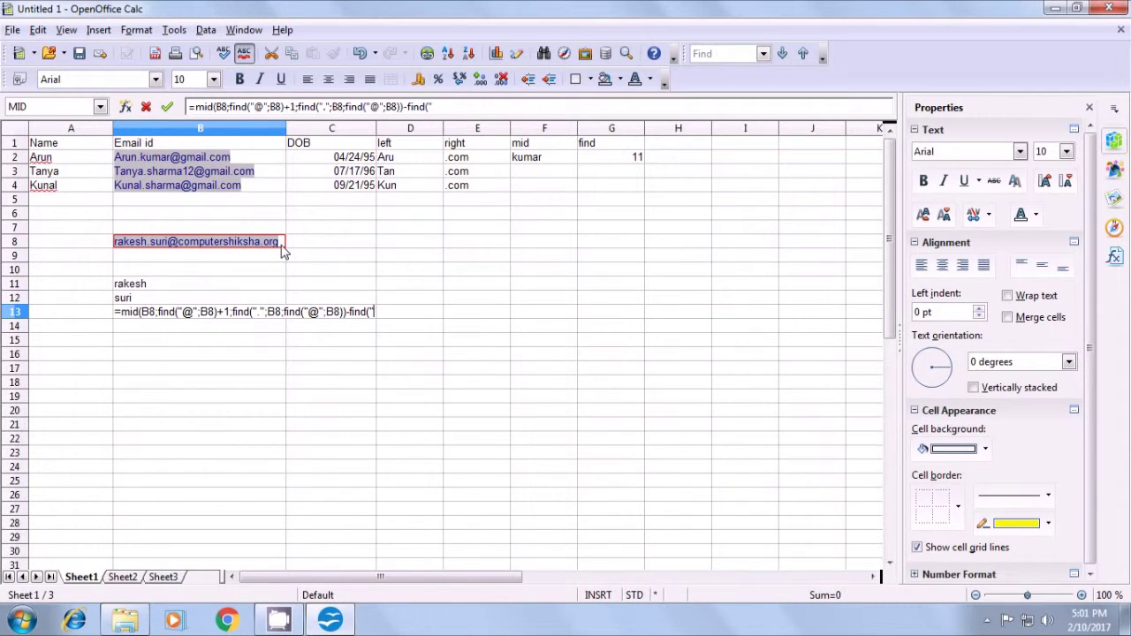
type("@\"")
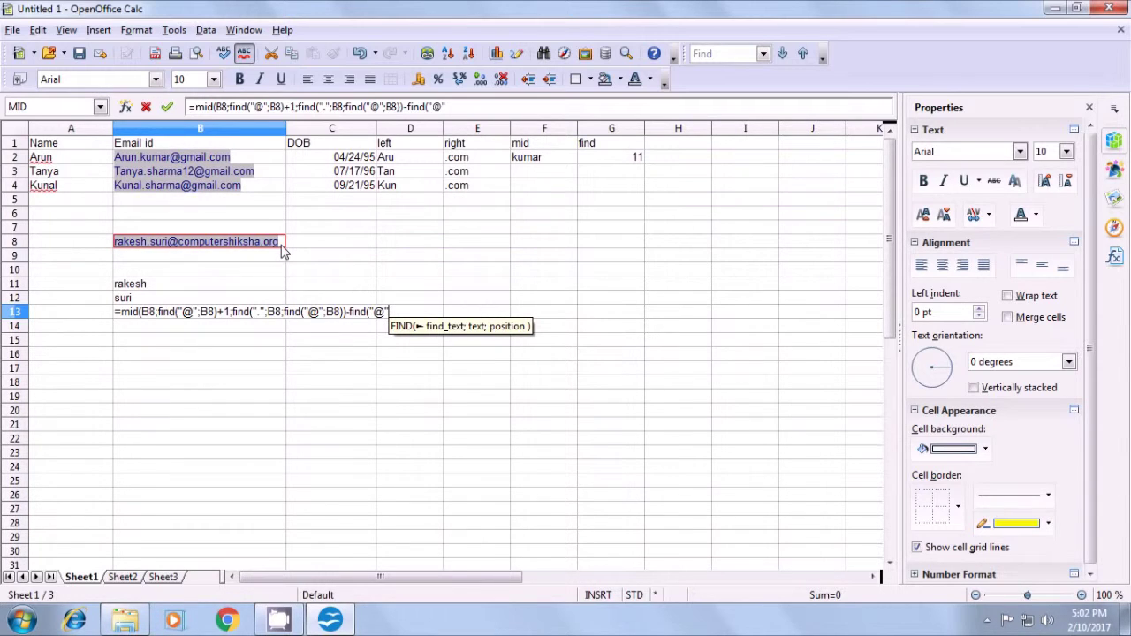
type(";")
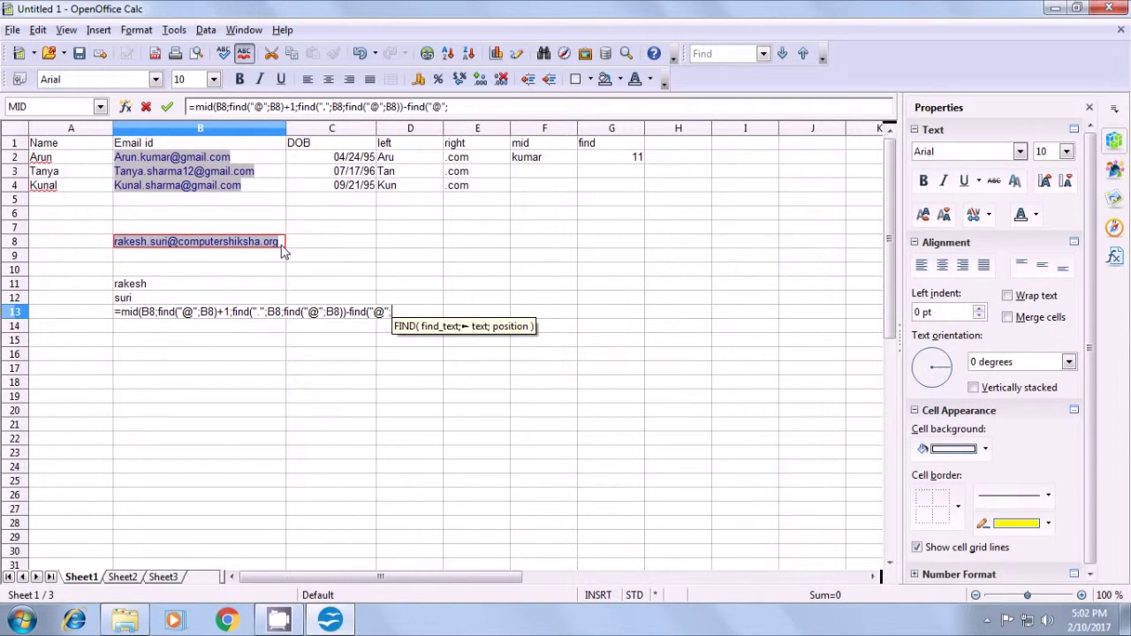
left_click(280, 246)
type(")-1")
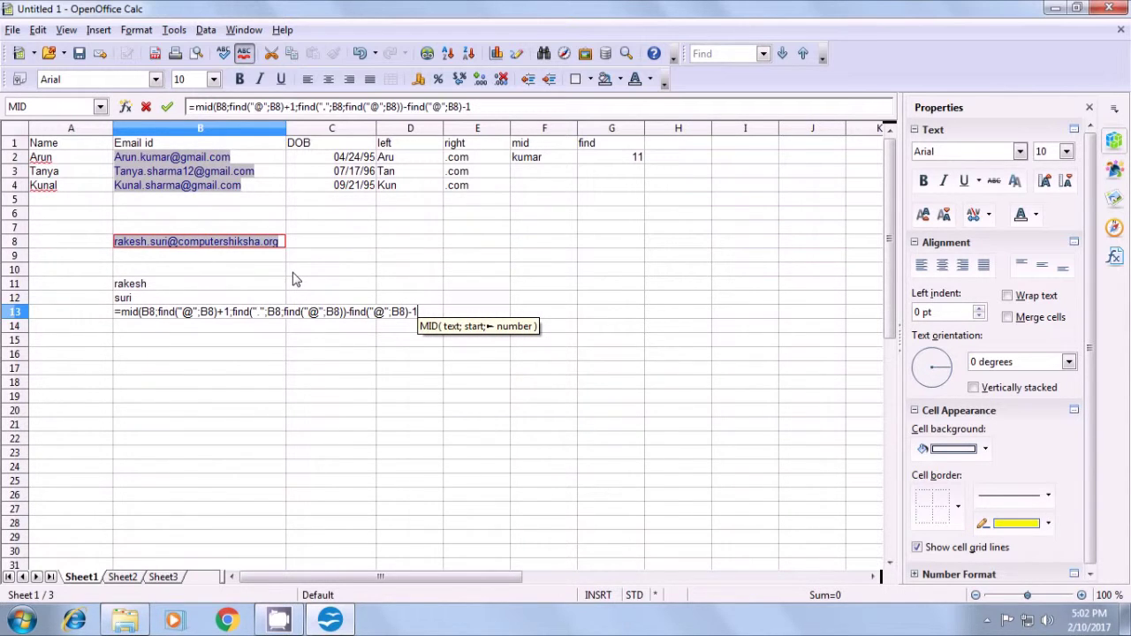
type(")")
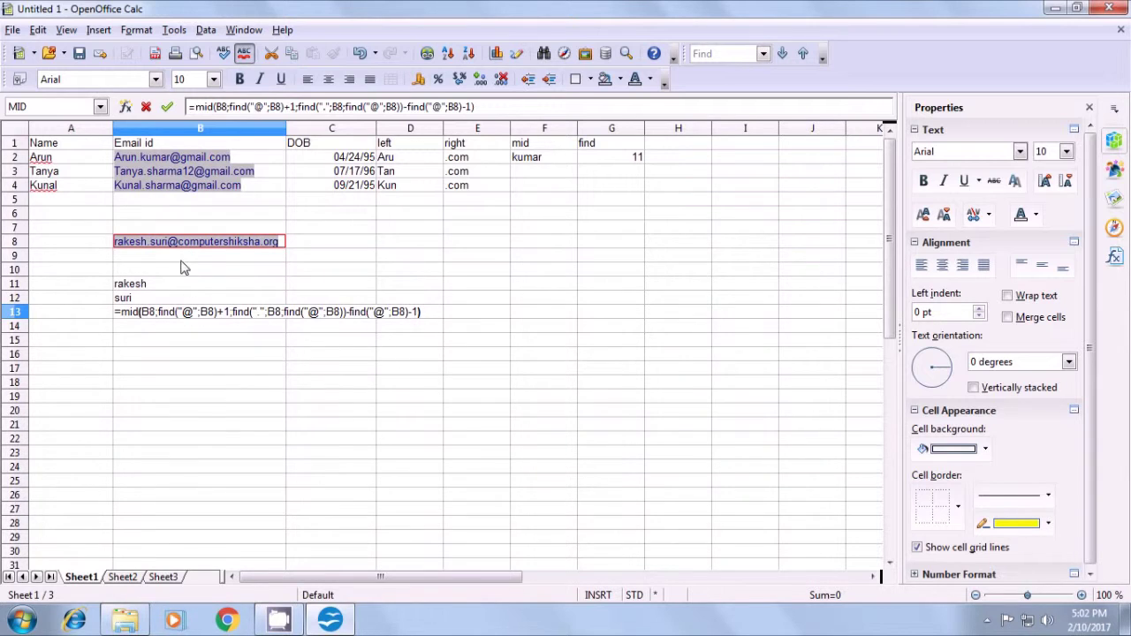
key("Return")
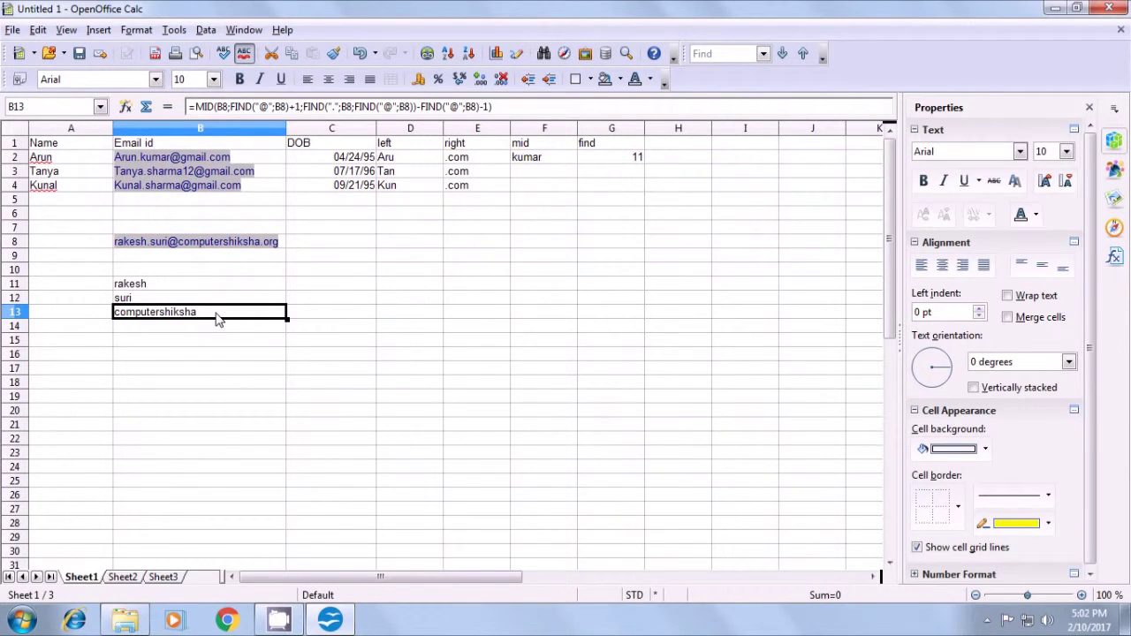
Start a RIGHT formula in cell B14, below the extracted computershiksha.
left_click(275, 331)
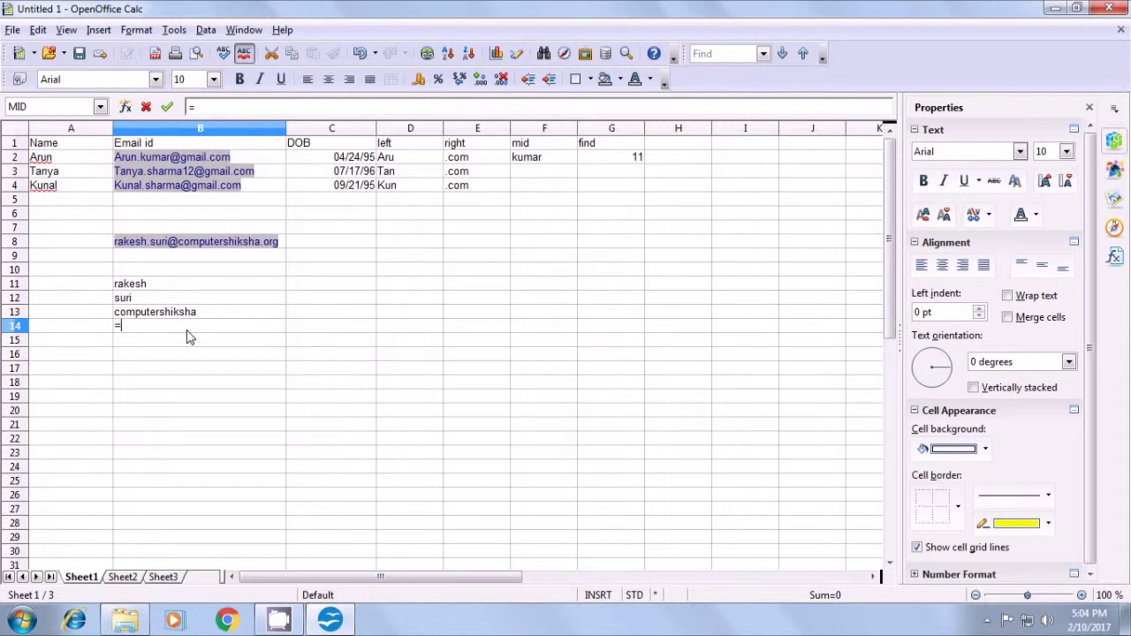
type("right")
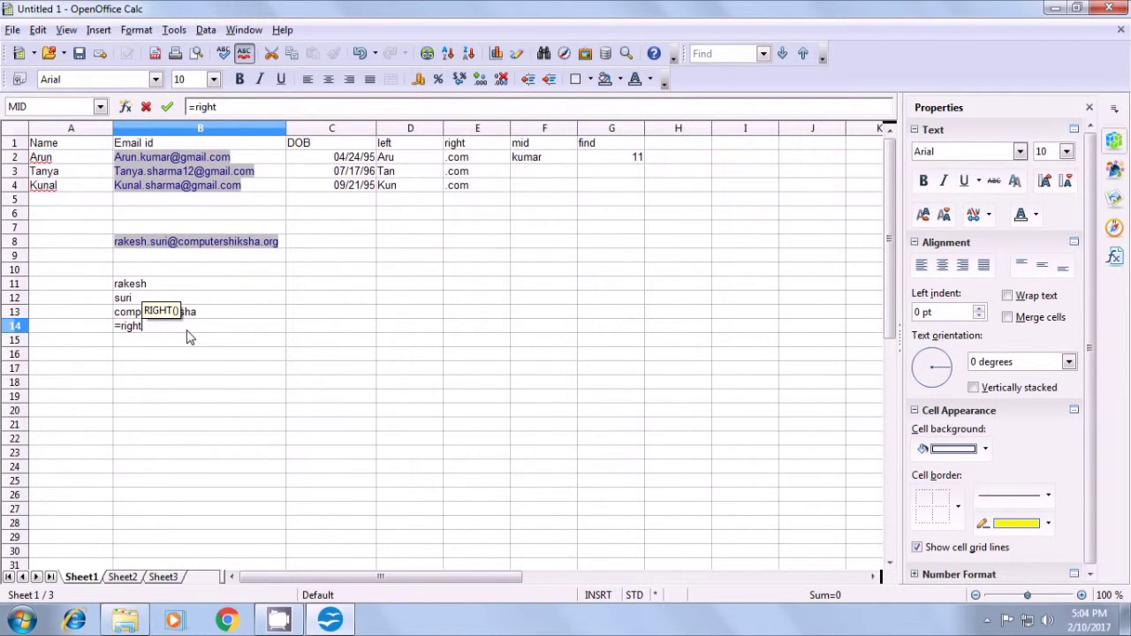
type("(")
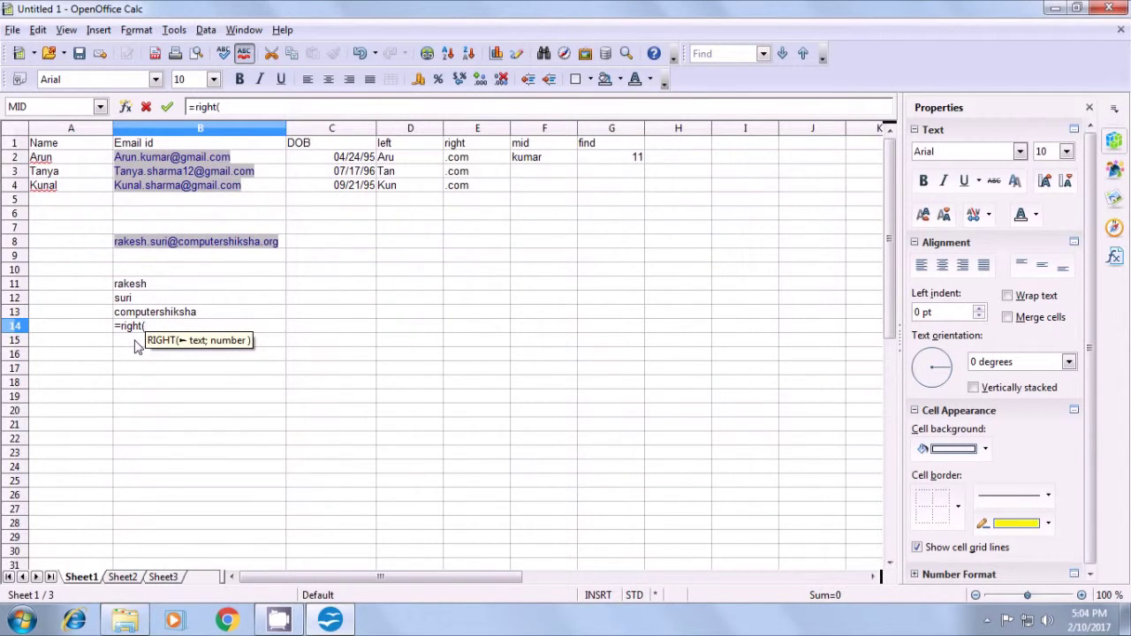
Use B8 as RIGHT's text and begin the length argument as len(B8)-find(".").
left_click(280, 245)
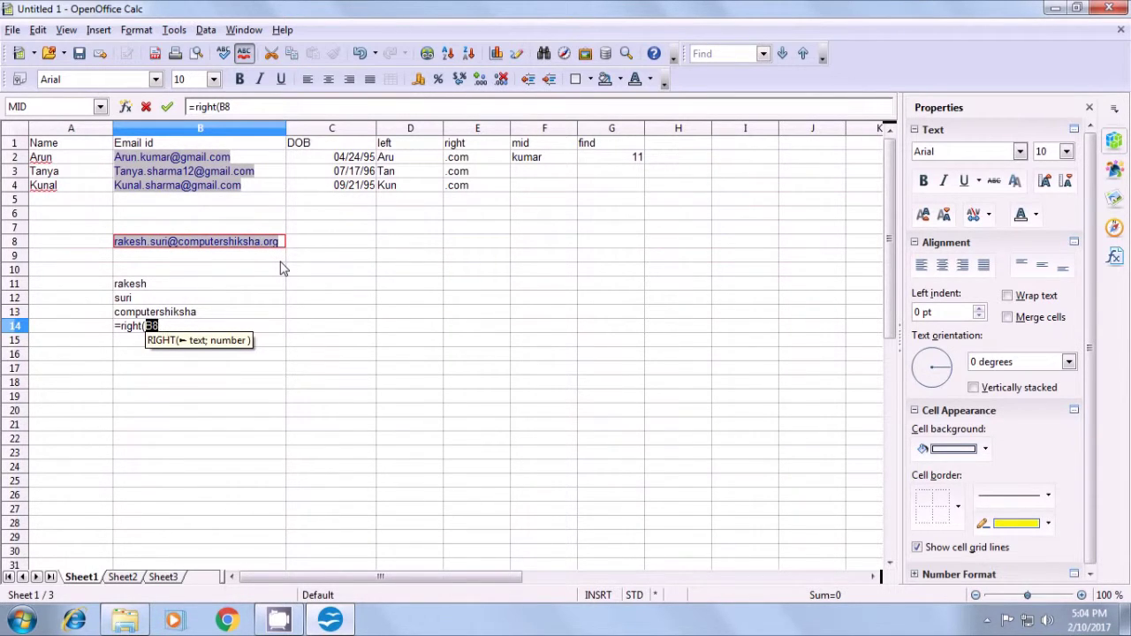
type(";")
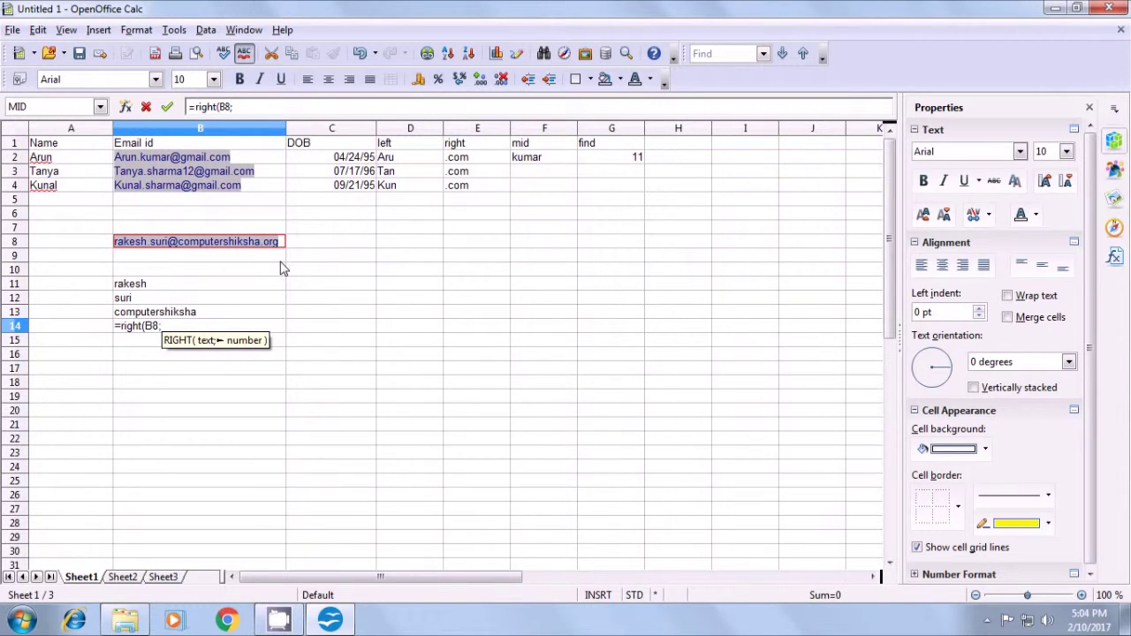
type("len")
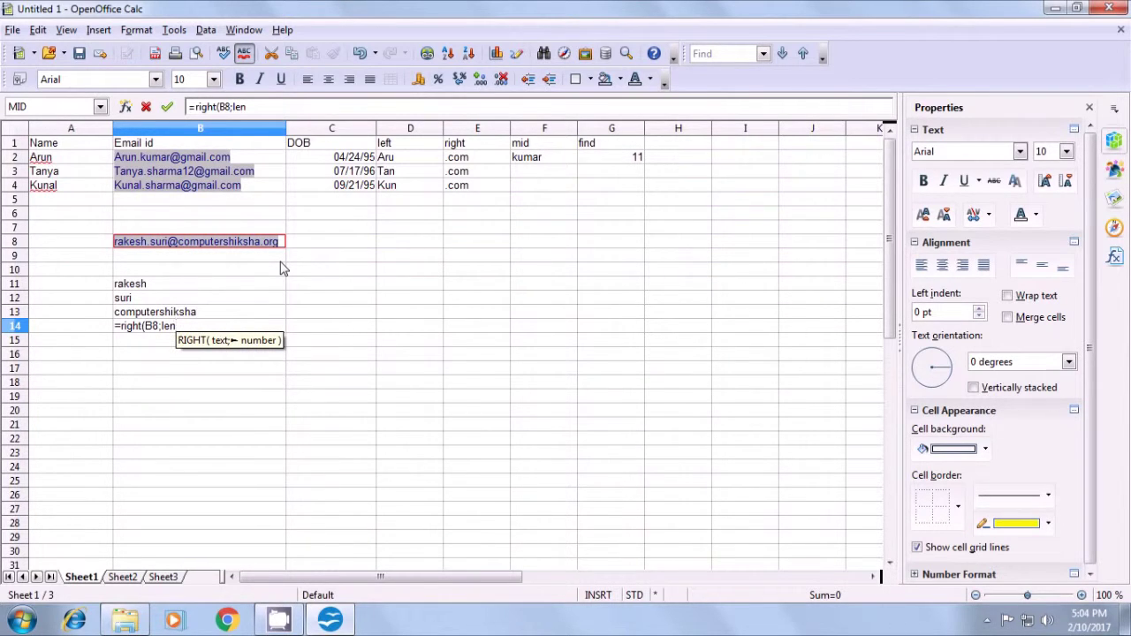
type("(")
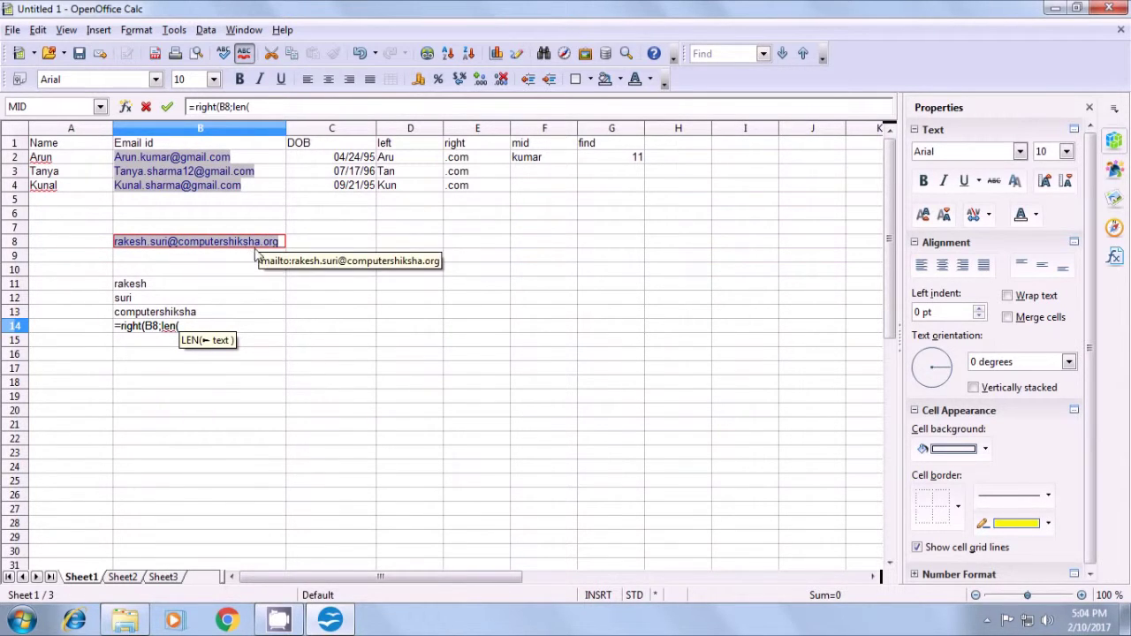
left_click(283, 249)
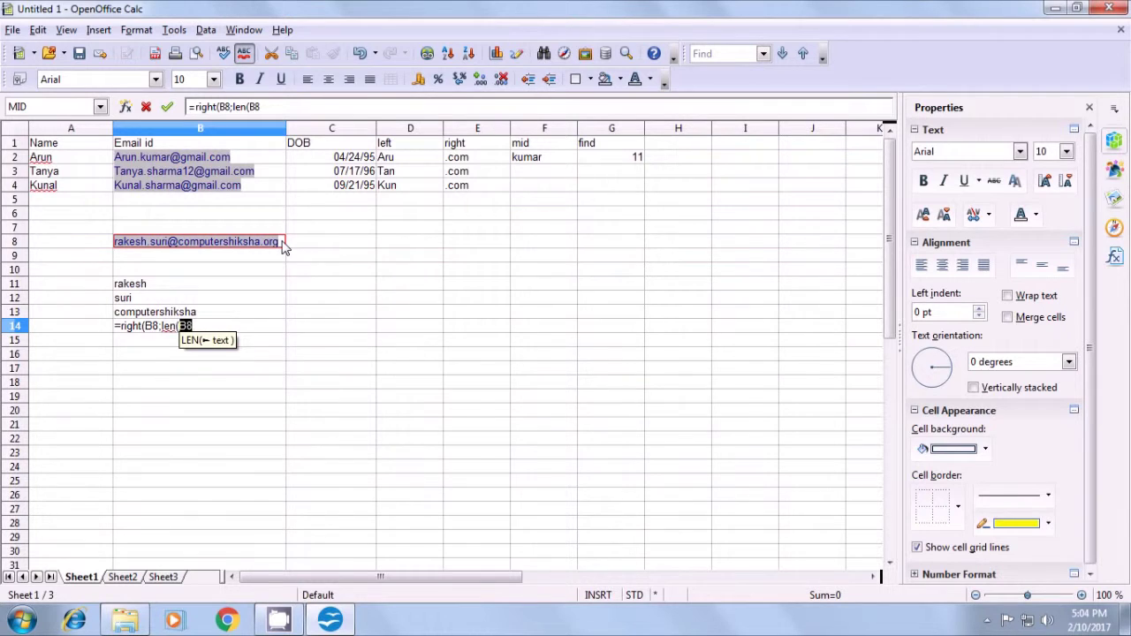
type(")")
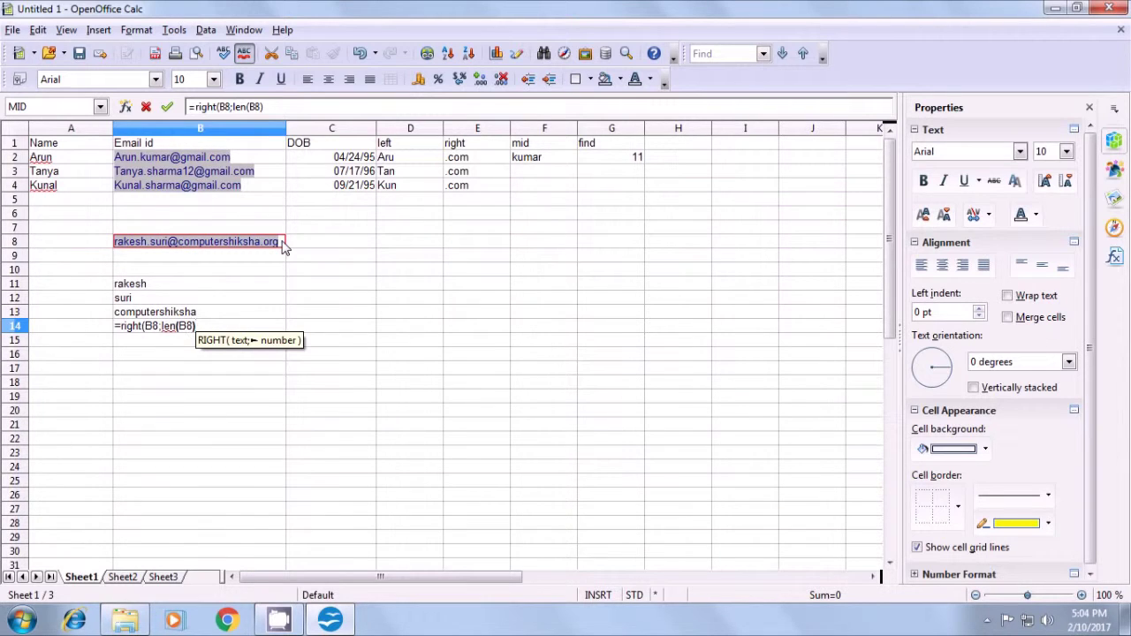
type("-")
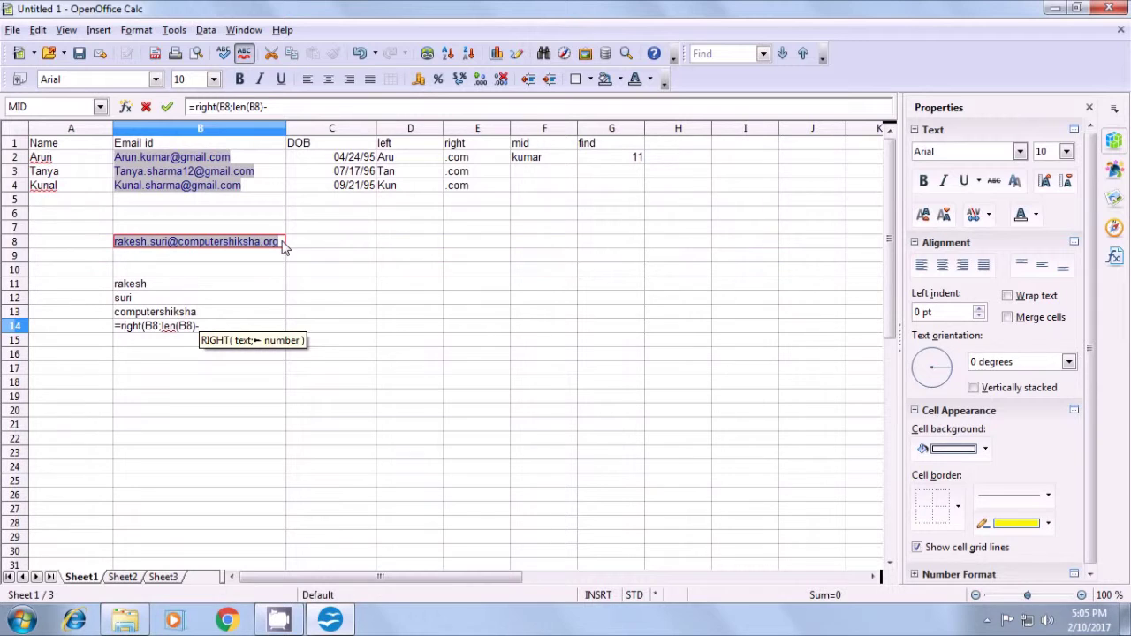
type("fi")
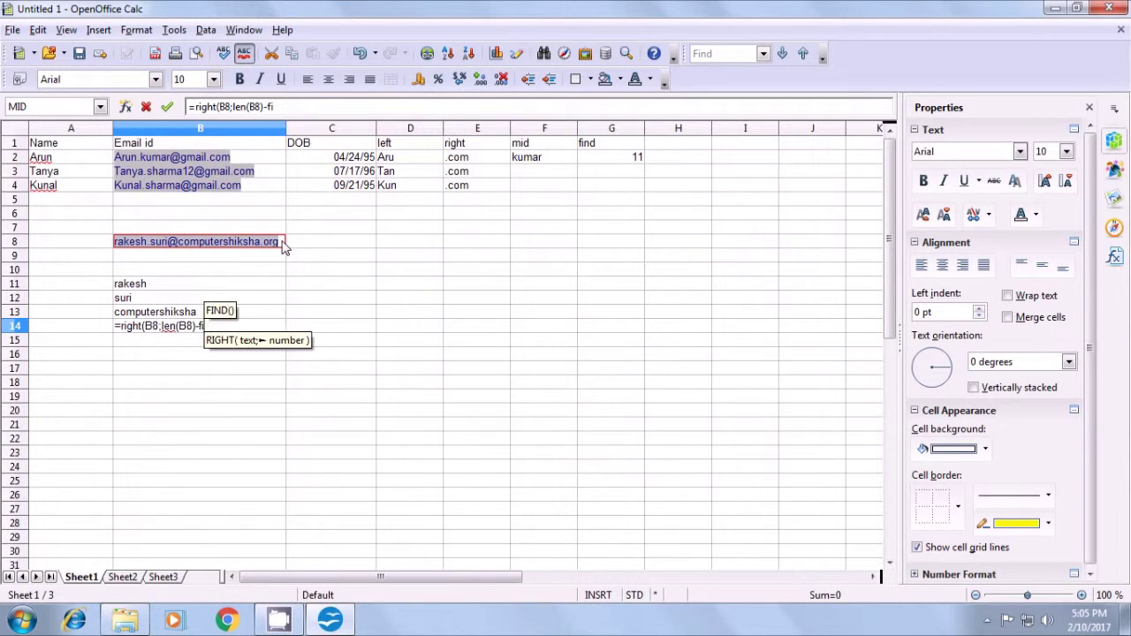
type("nd(")
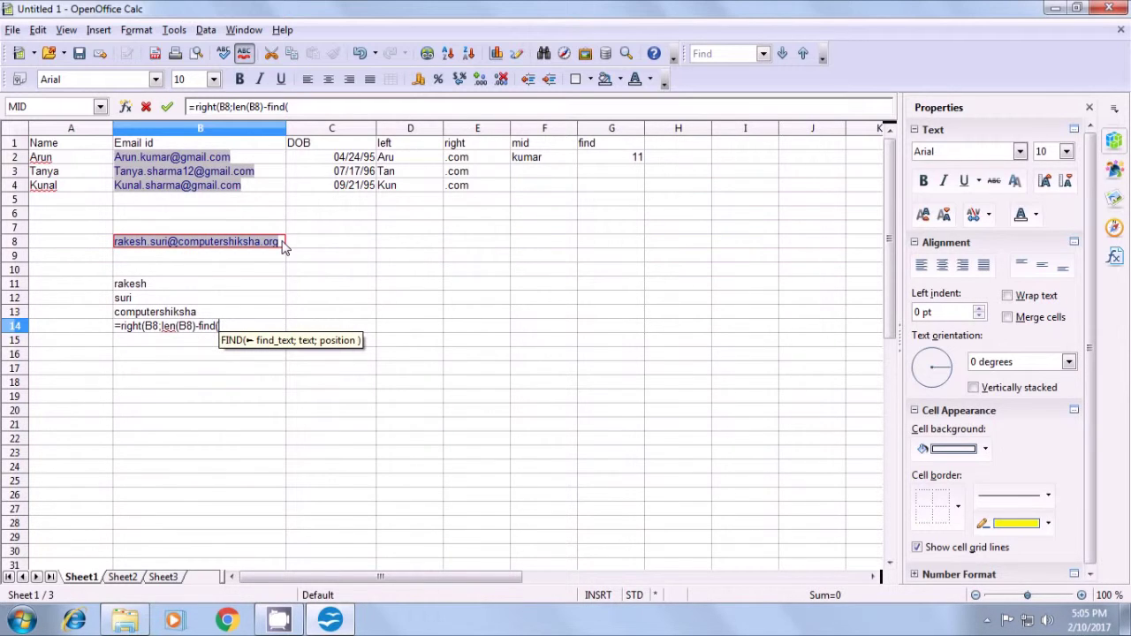
type("\"")
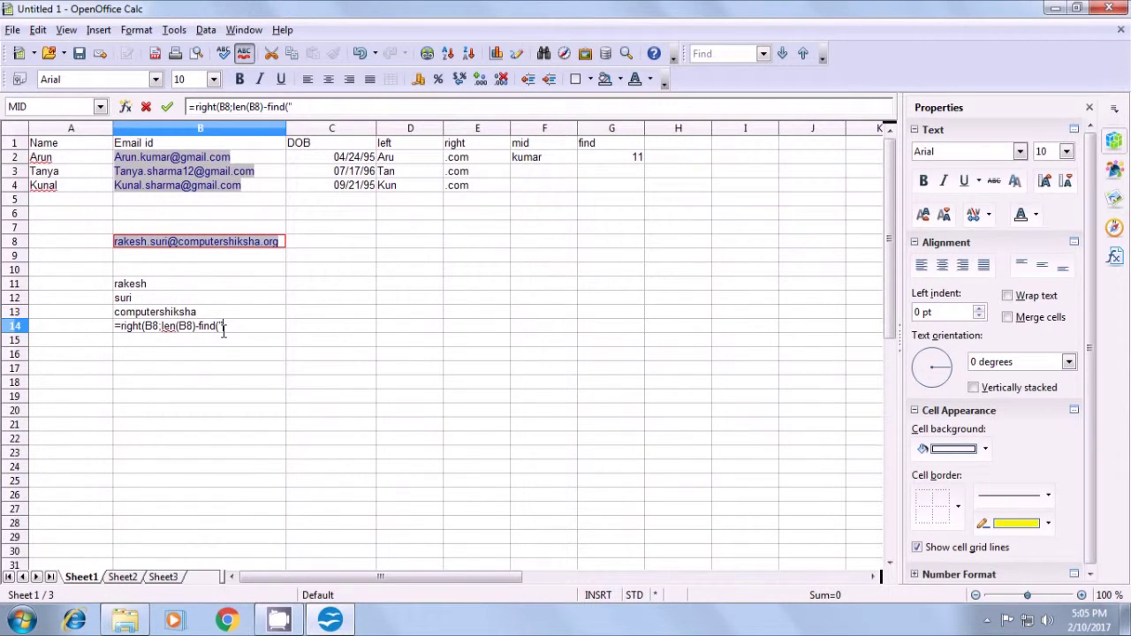
type(".\"")
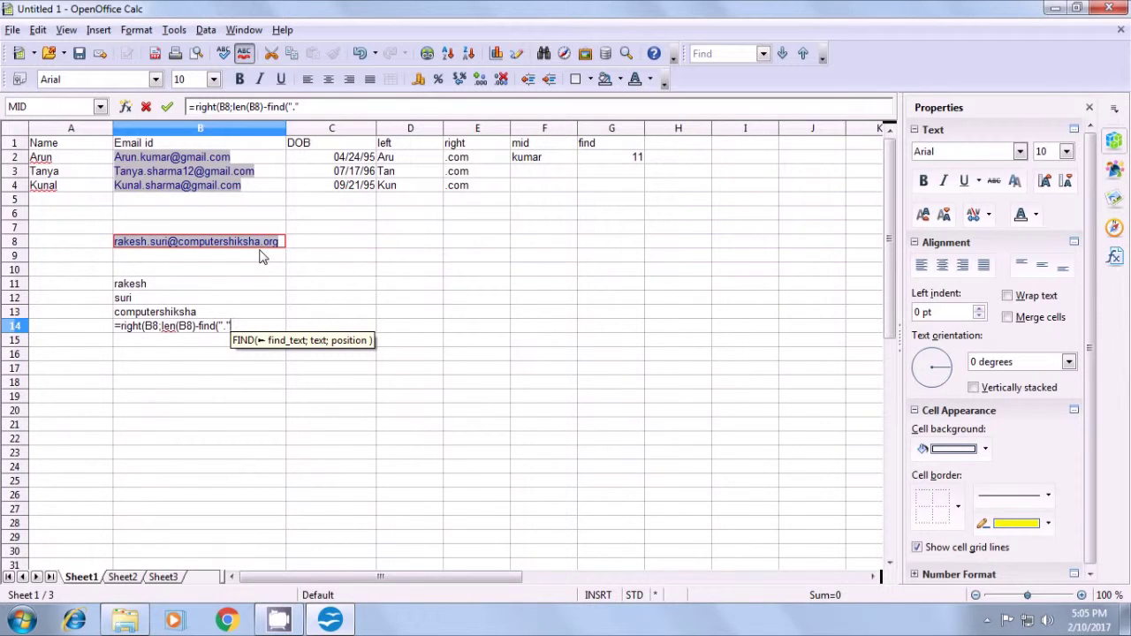
Complete B14 as =right(B8;len(B8)-find(".";B8;find("@";B8))) to extract org.
type(";")
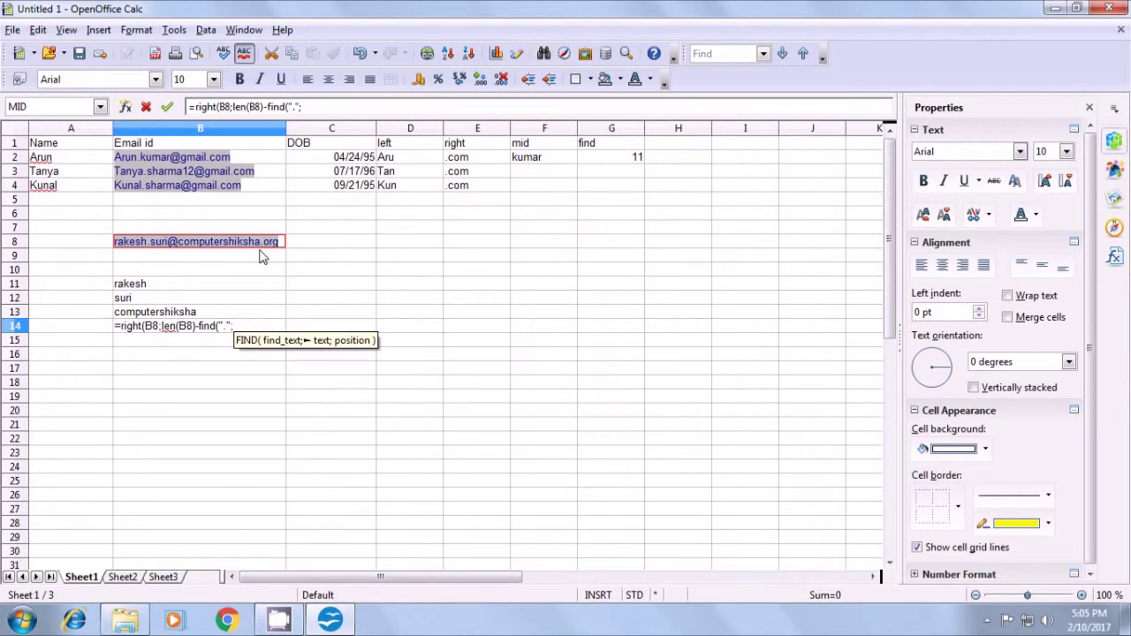
left_click(283, 246)
type(";find(")
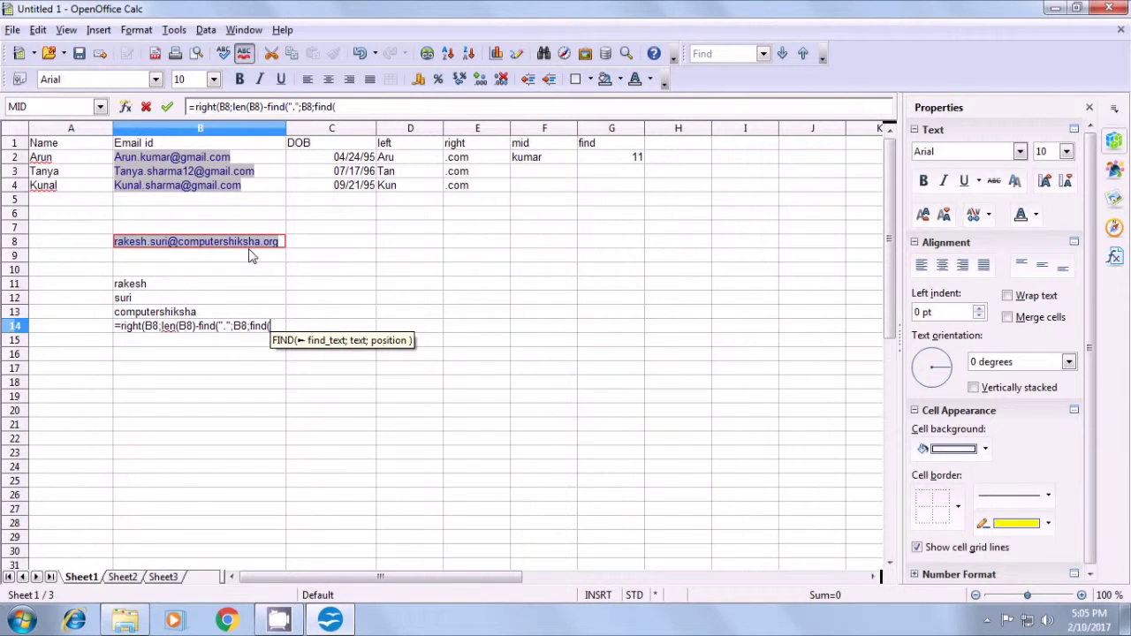
type("\"")
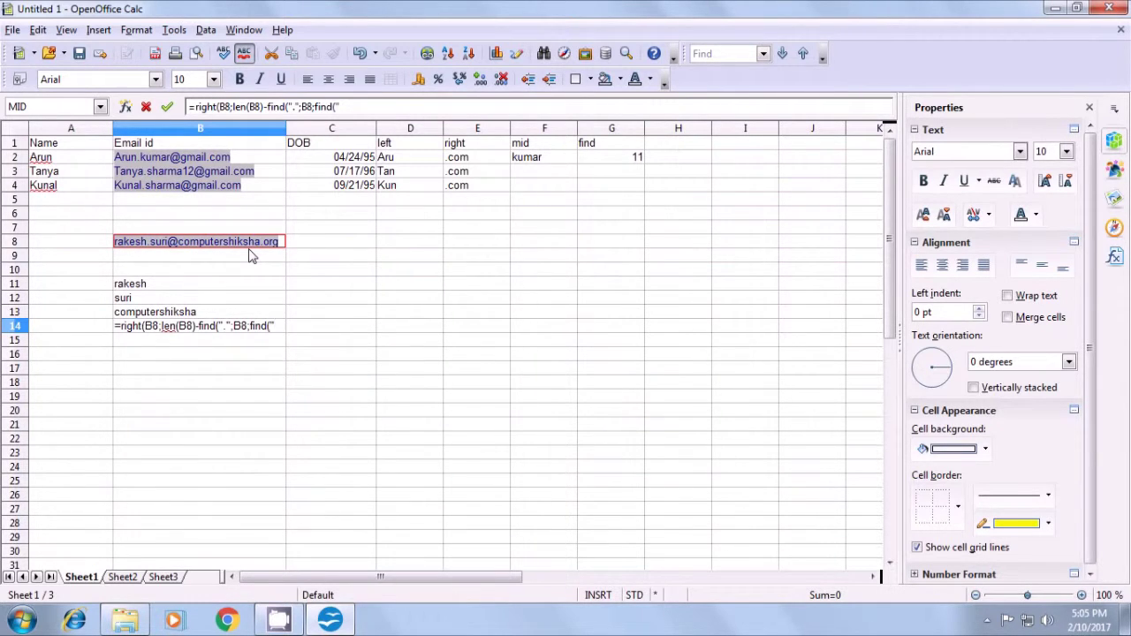
type("@\"")
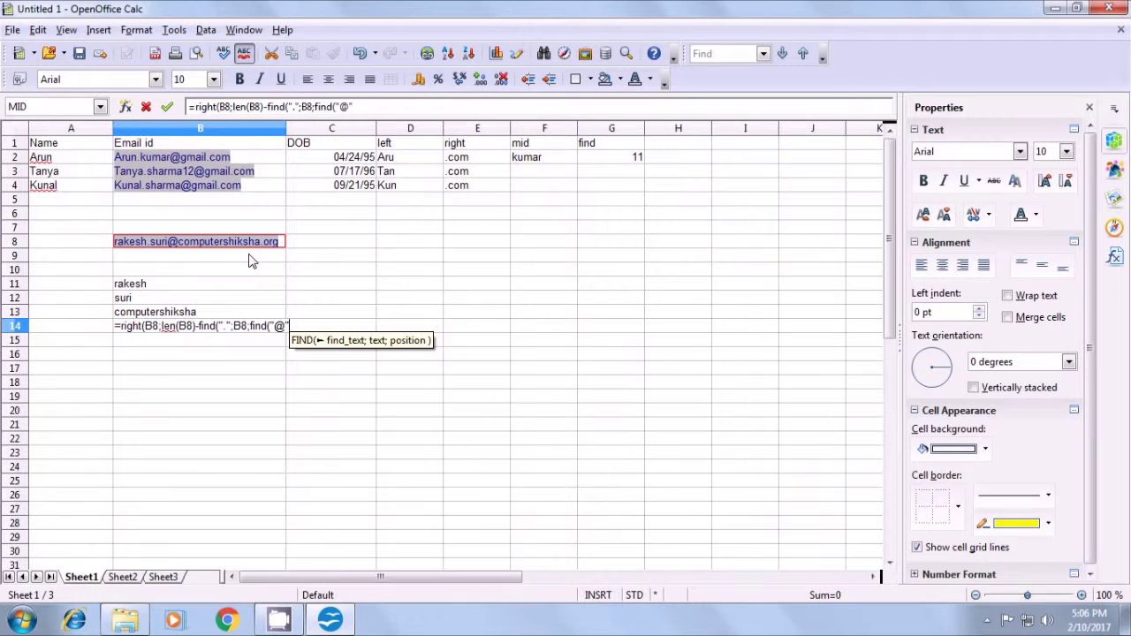
type(";")
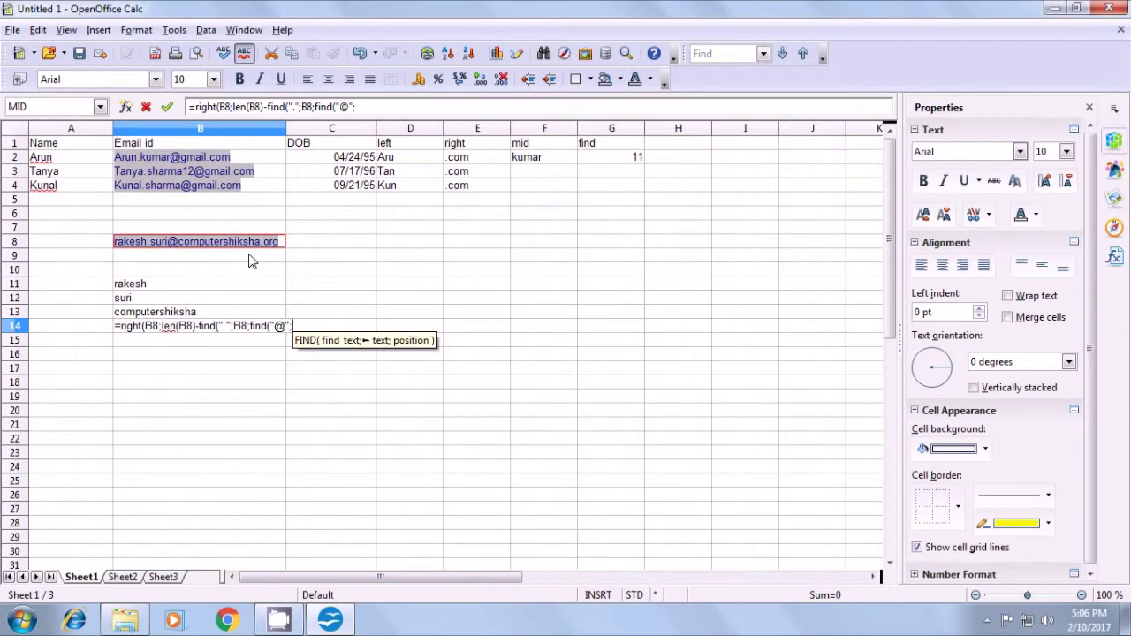
left_click(281, 246)
type("))")
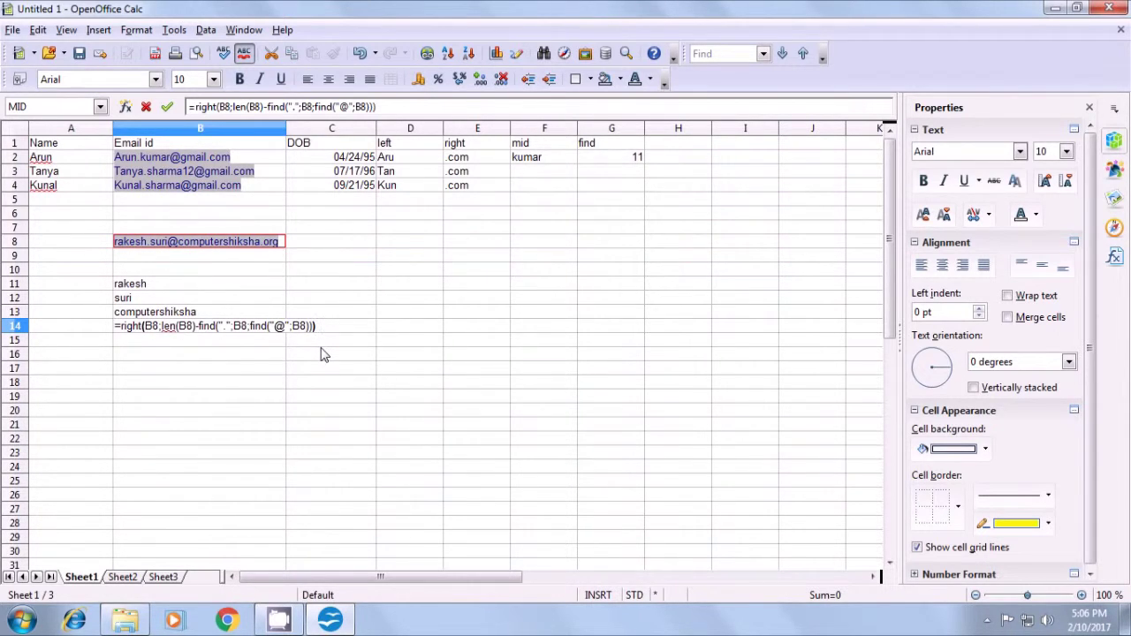
key("Return")
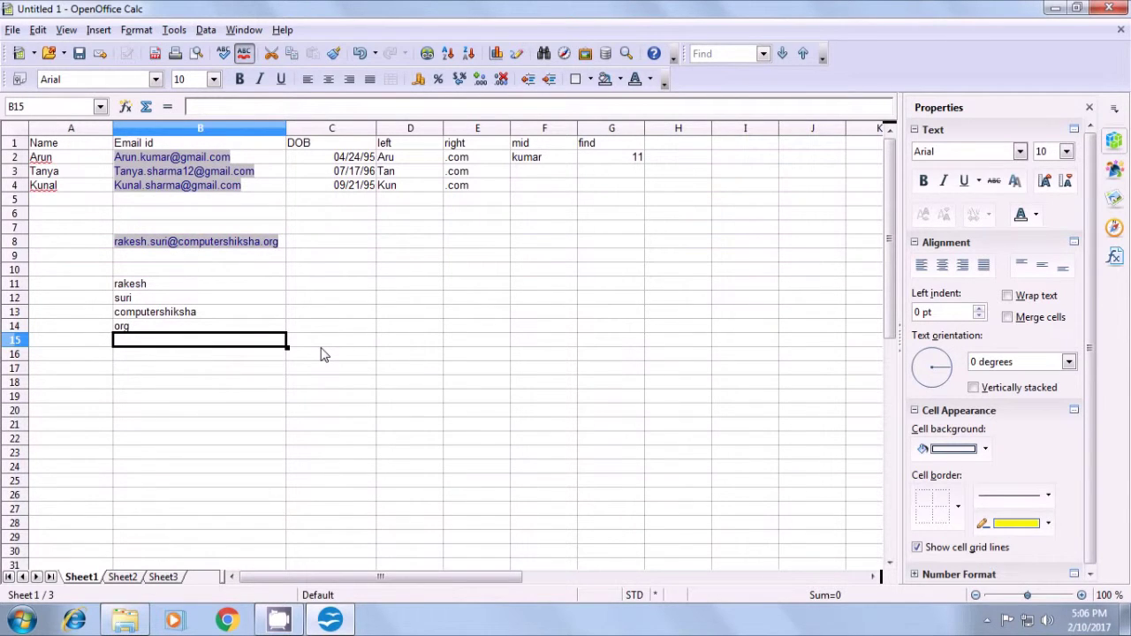
Reselect B14 to review its RIGHT formula returning org.
left_click(193, 330)
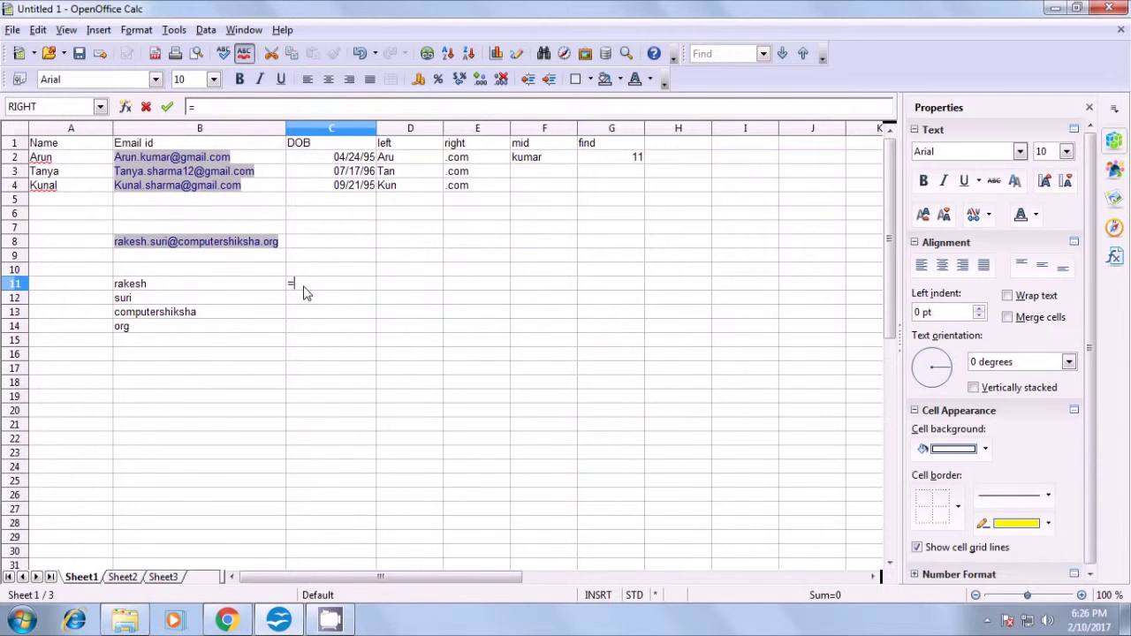
type("concatenate")
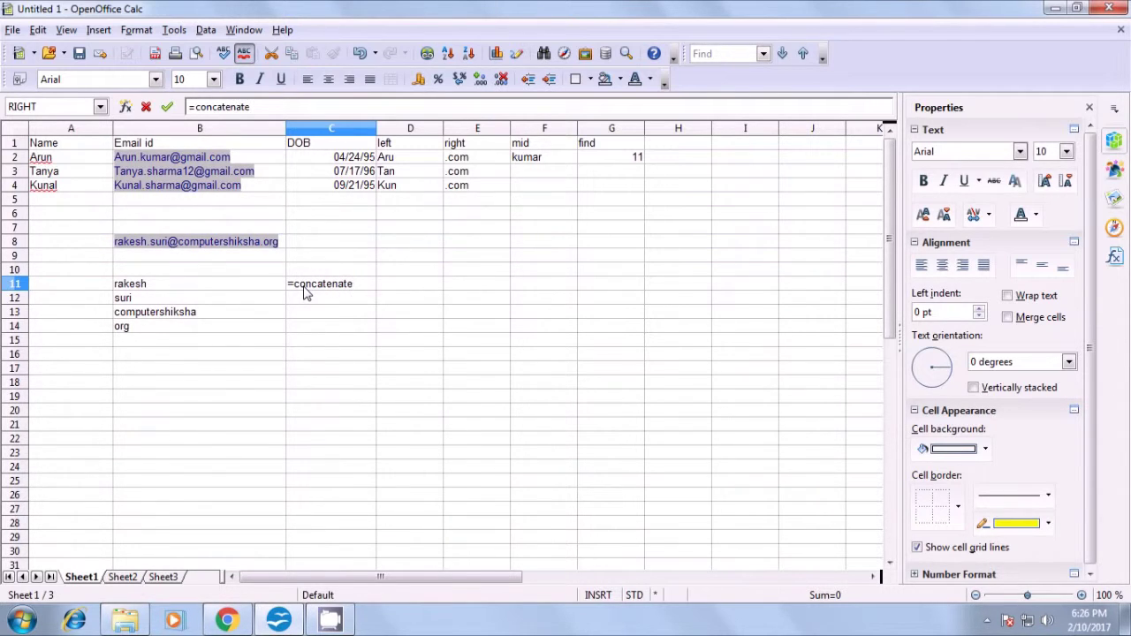
type("(")
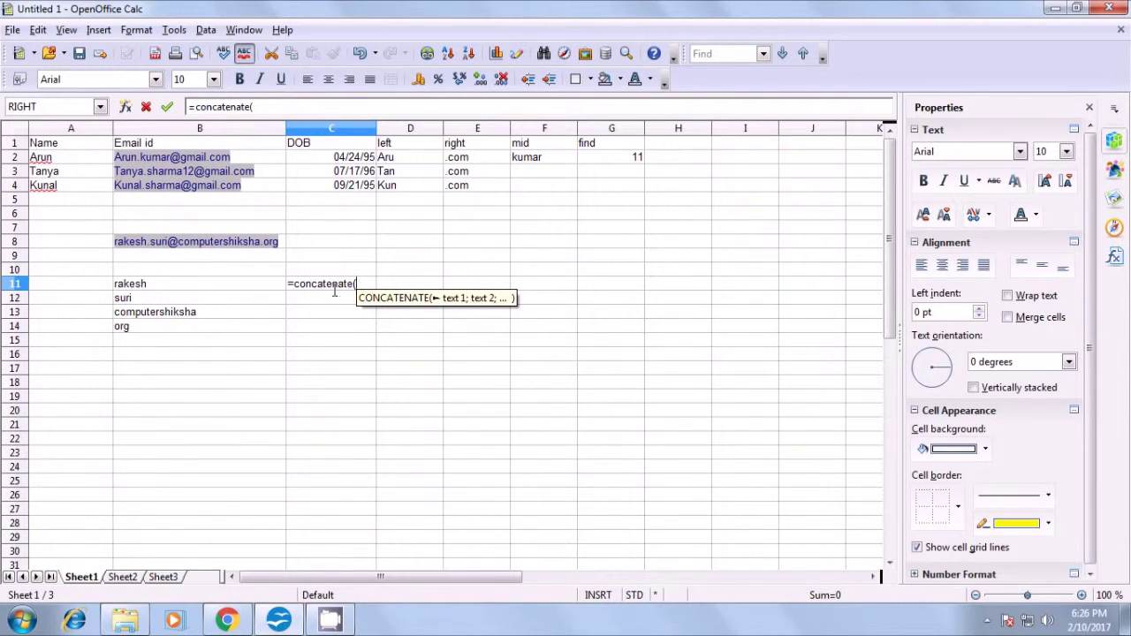
left_click(155, 290)
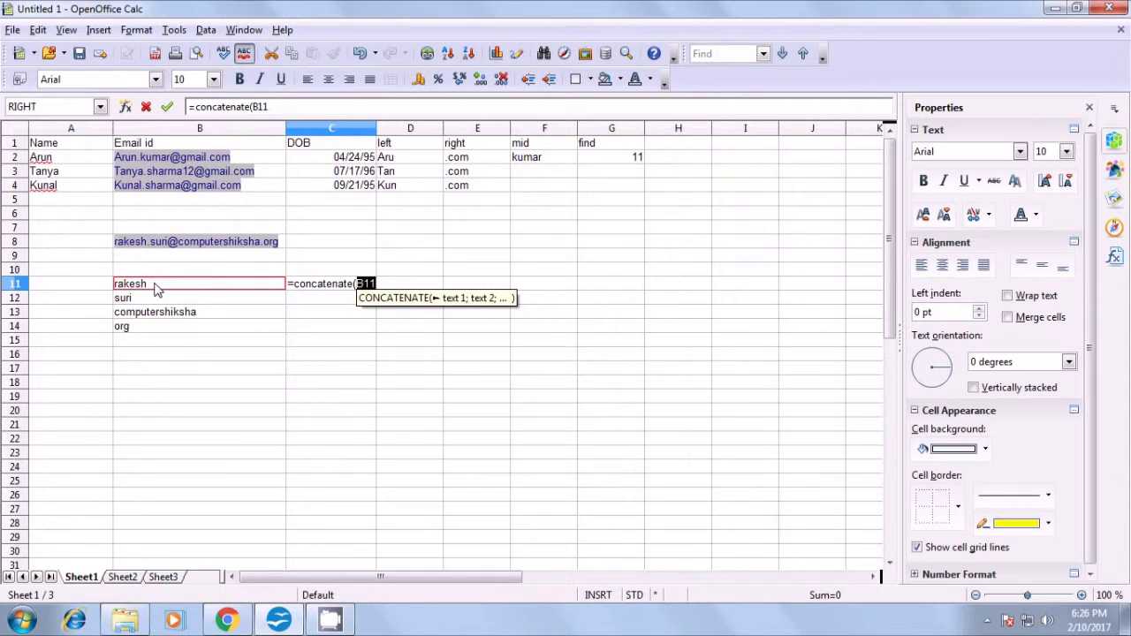
type(";")
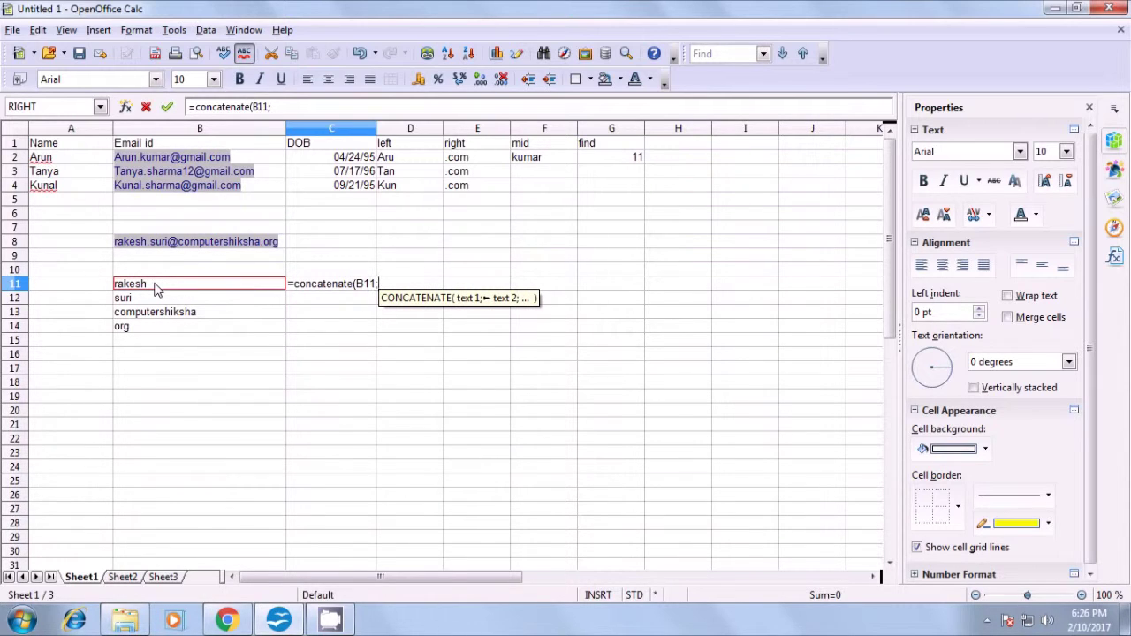
left_click(156, 301)
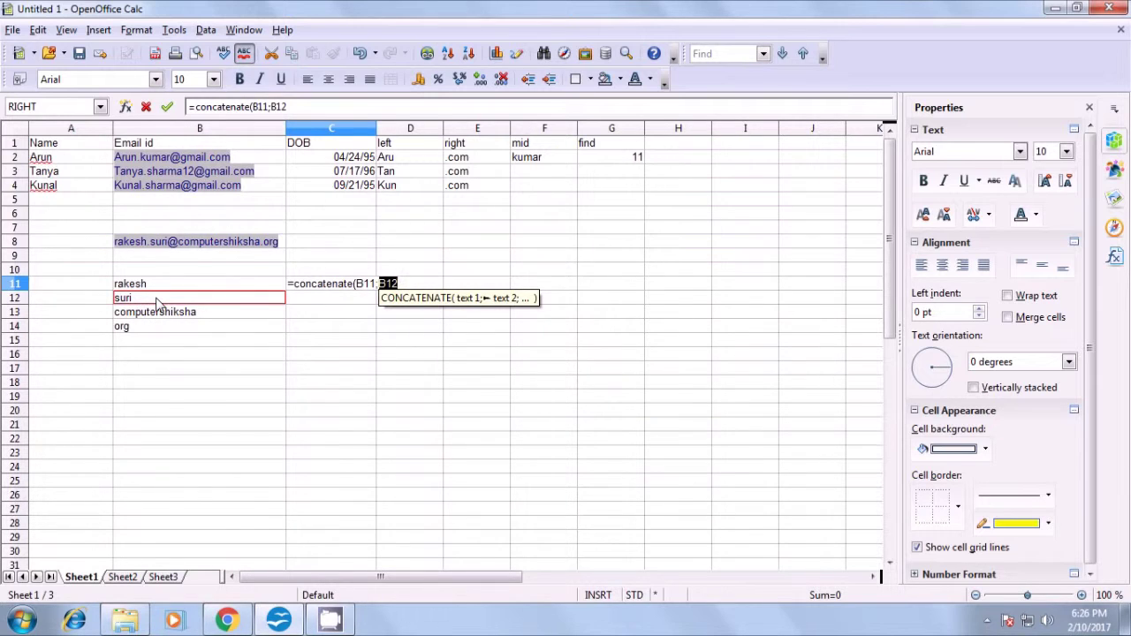
type(")")
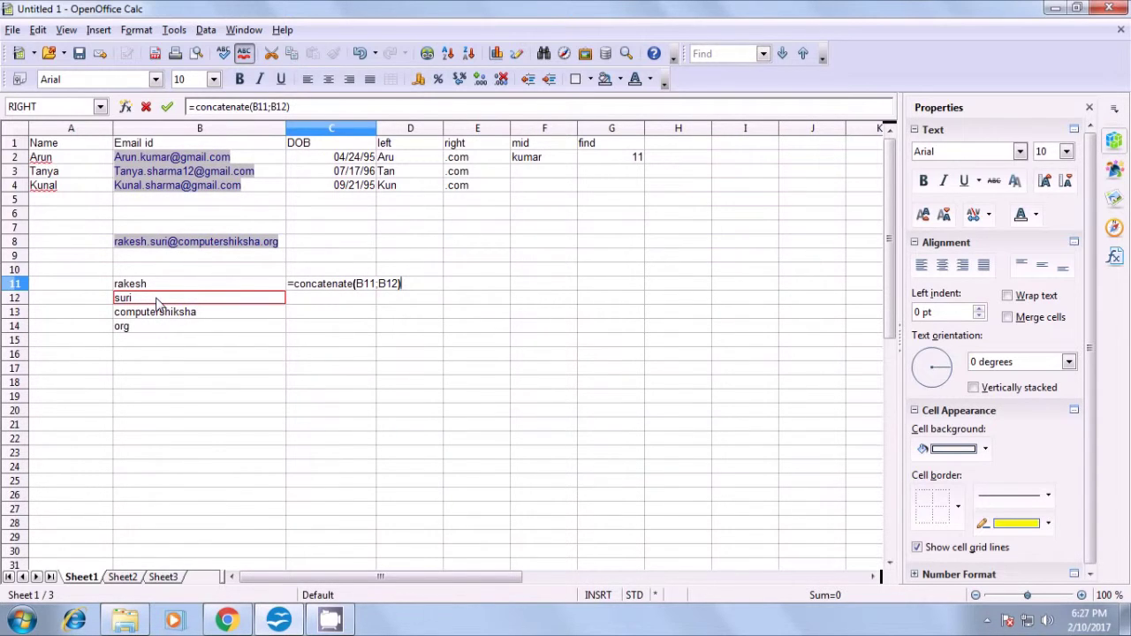
key("Return")
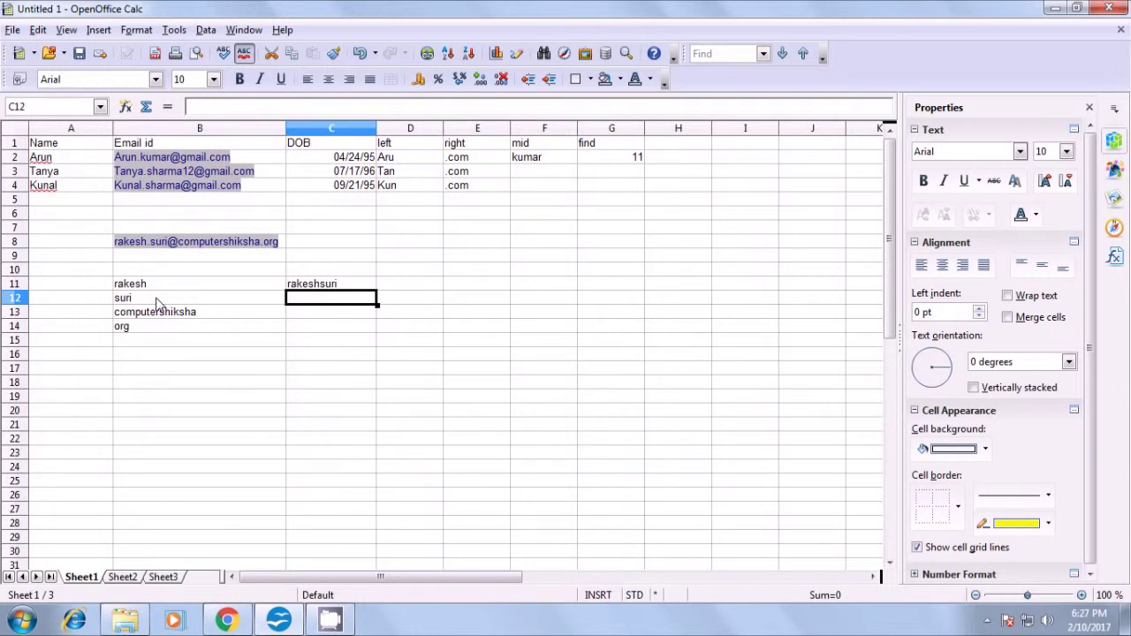
left_click(305, 291)
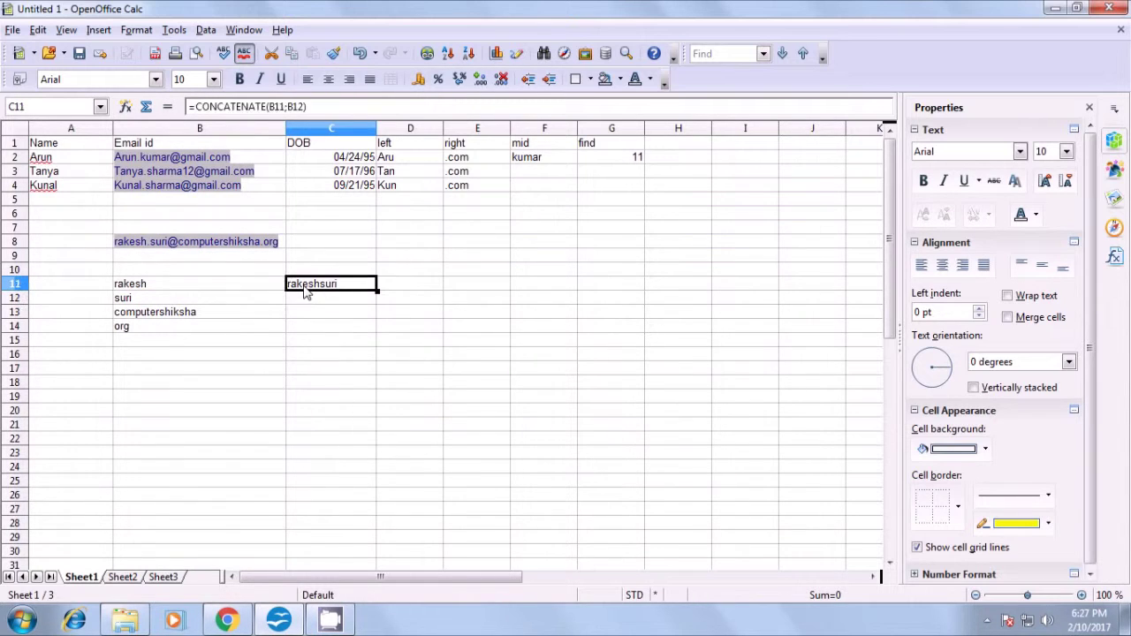
Enter the word raam into cell B16.
left_click(325, 313)
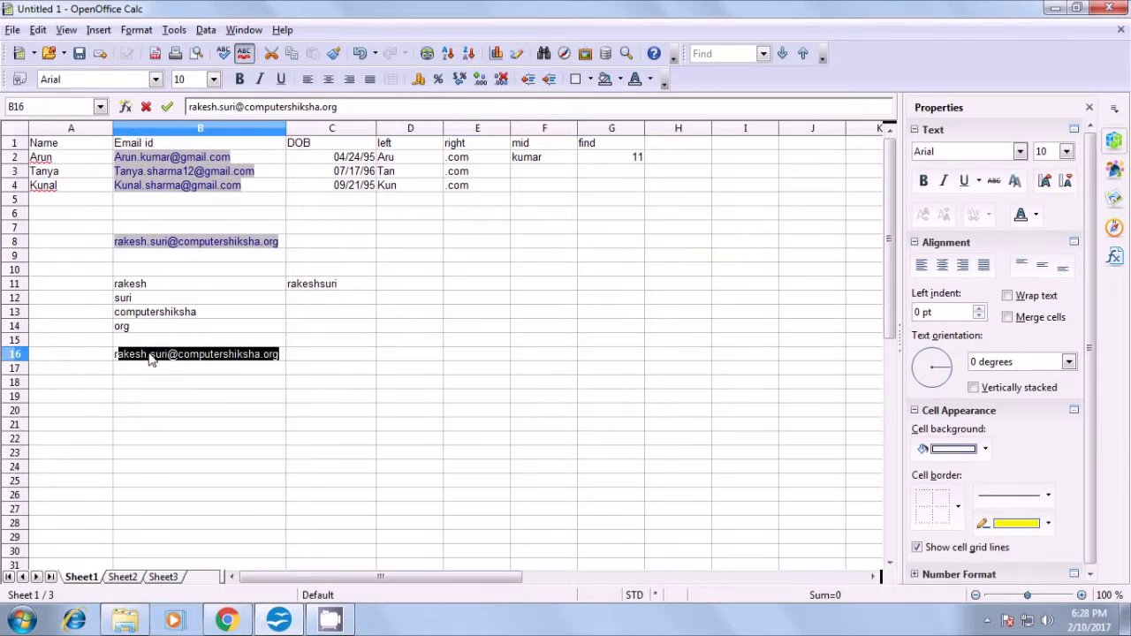
type("ram")
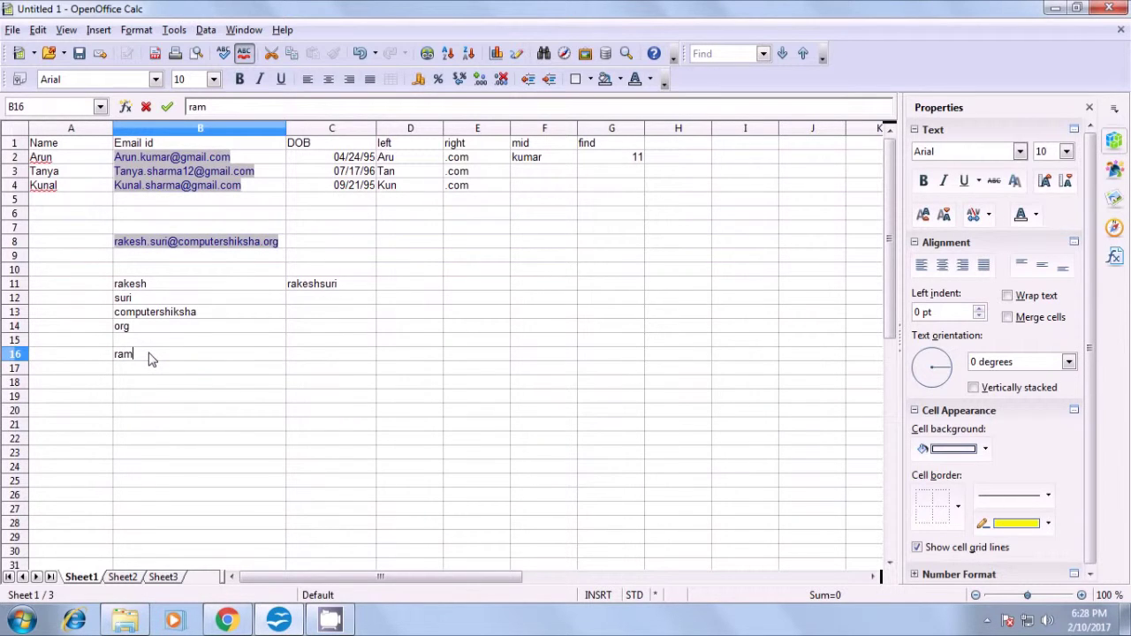
key("BackSpace")
type("am")
left_click(209, 401)
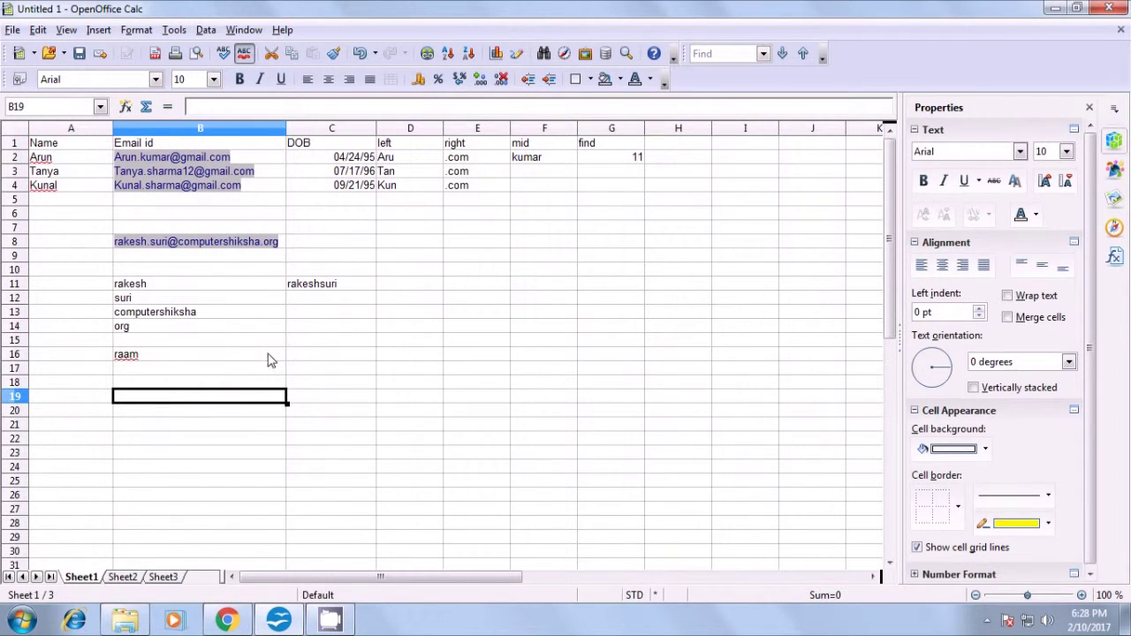
Enter =substitute(B16;"raam";"ama";1) in C16 so it shows ama.
left_click(309, 358)
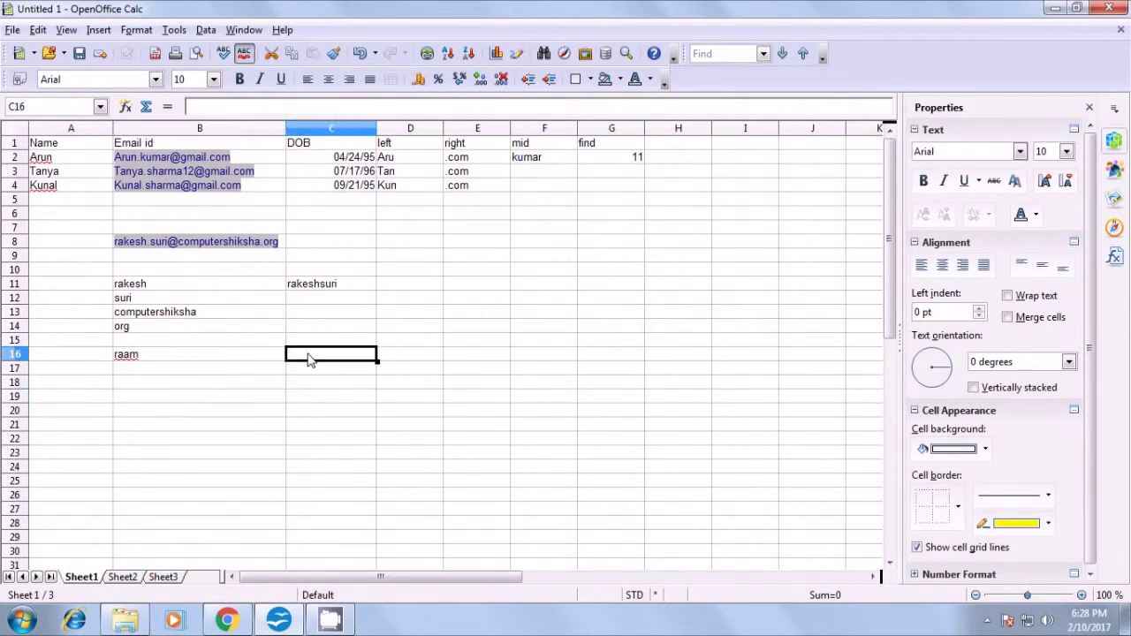
type("=\\")
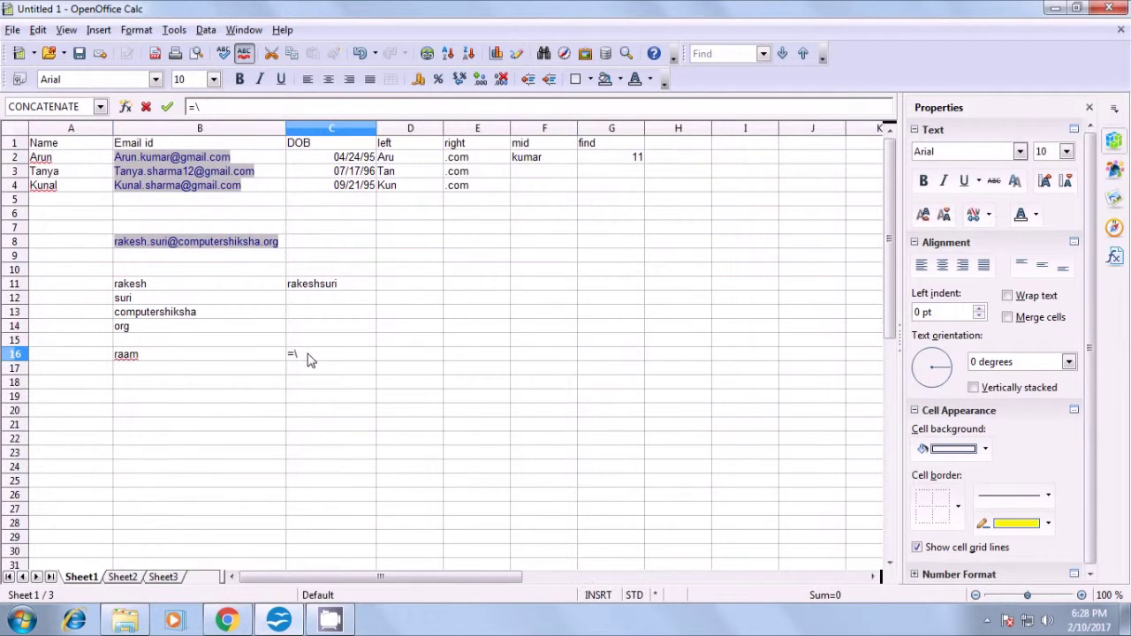
key("BackSpace")
type("su")
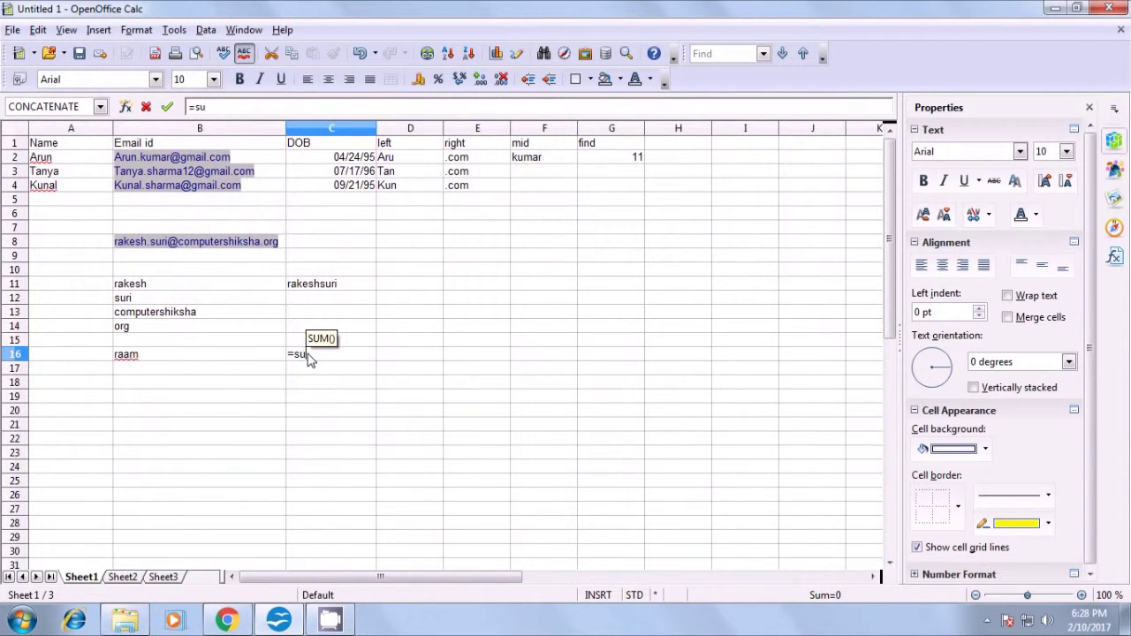
type("bsti")
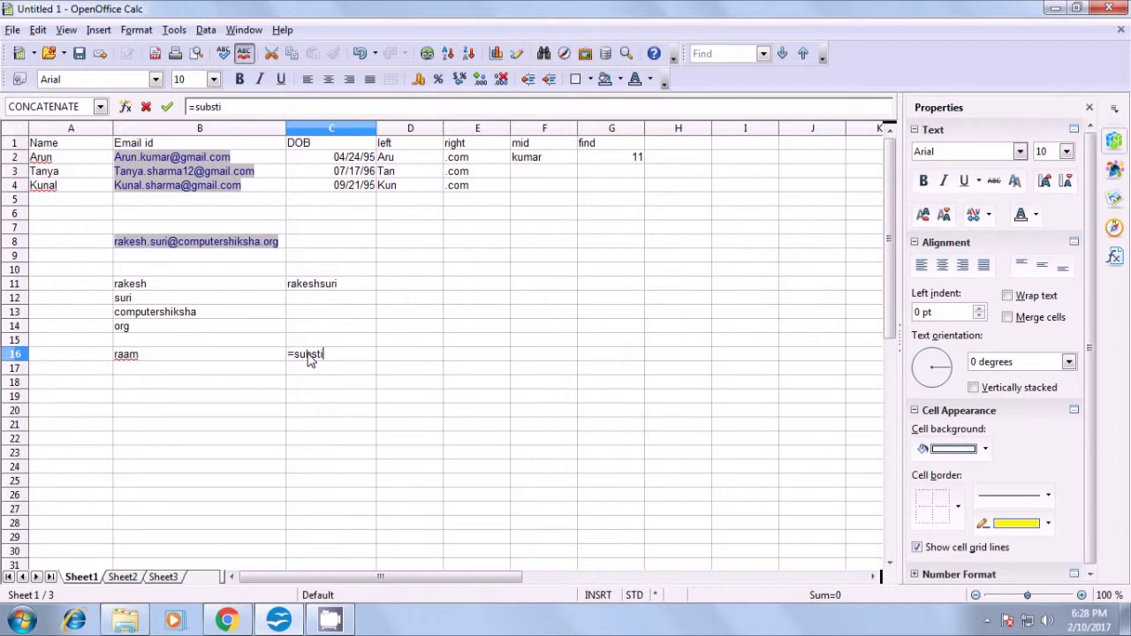
type("tute(")
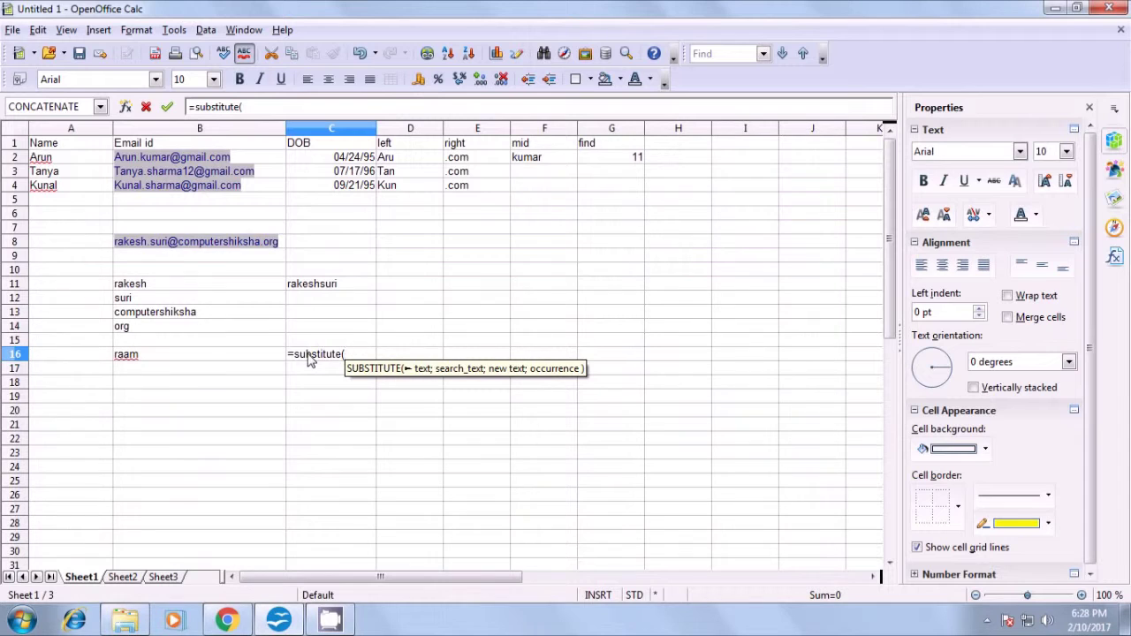
left_click(179, 357)
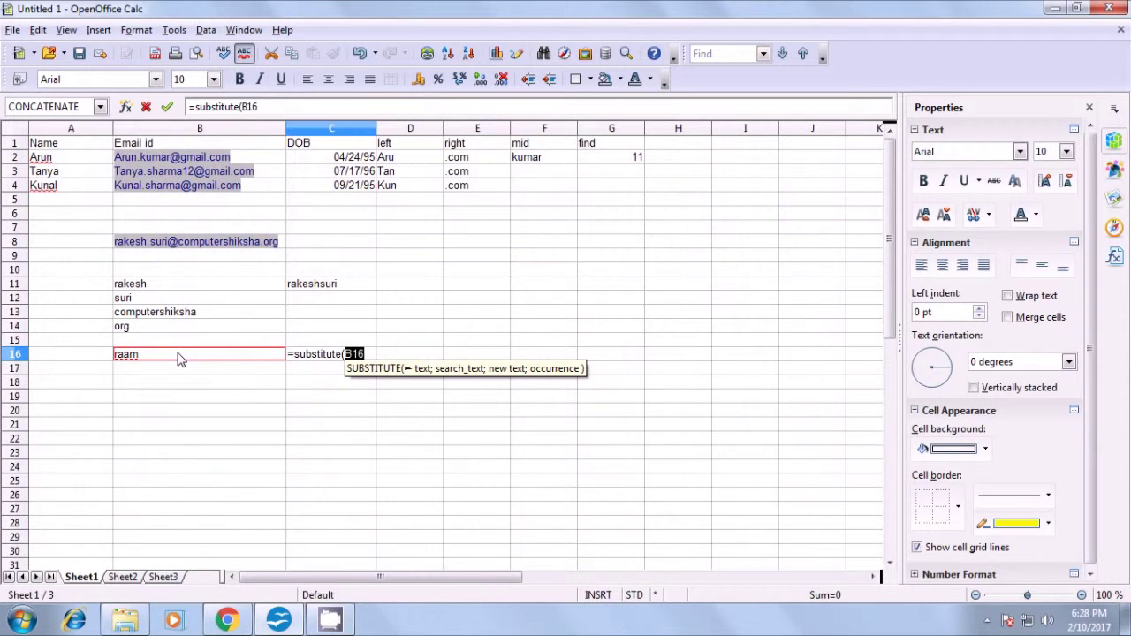
type("'")
type(";")
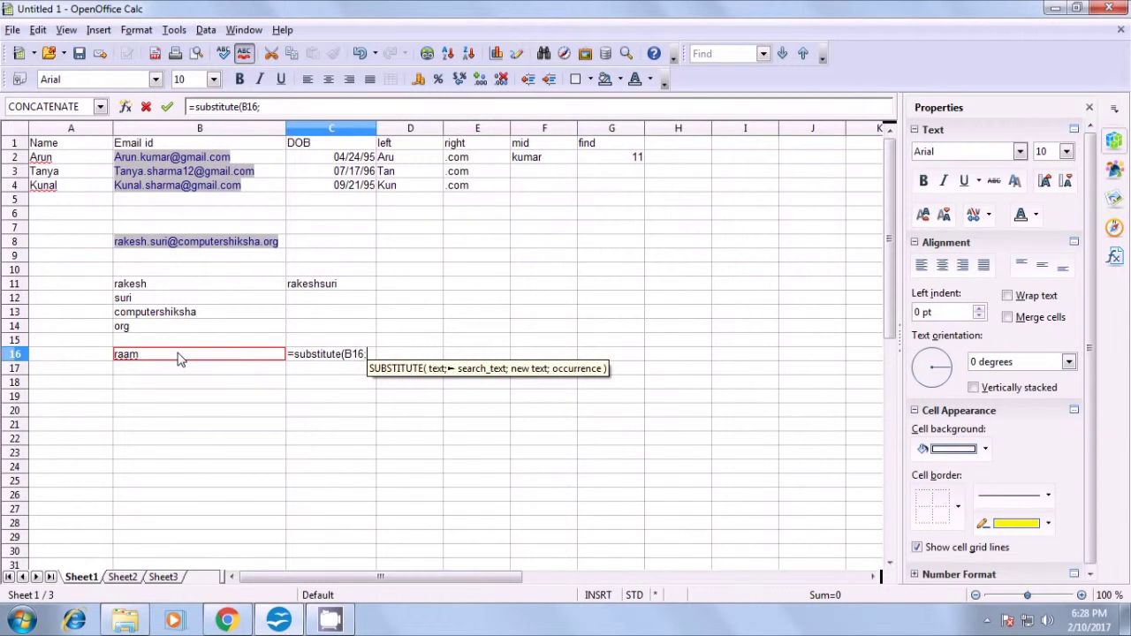
type("\"")
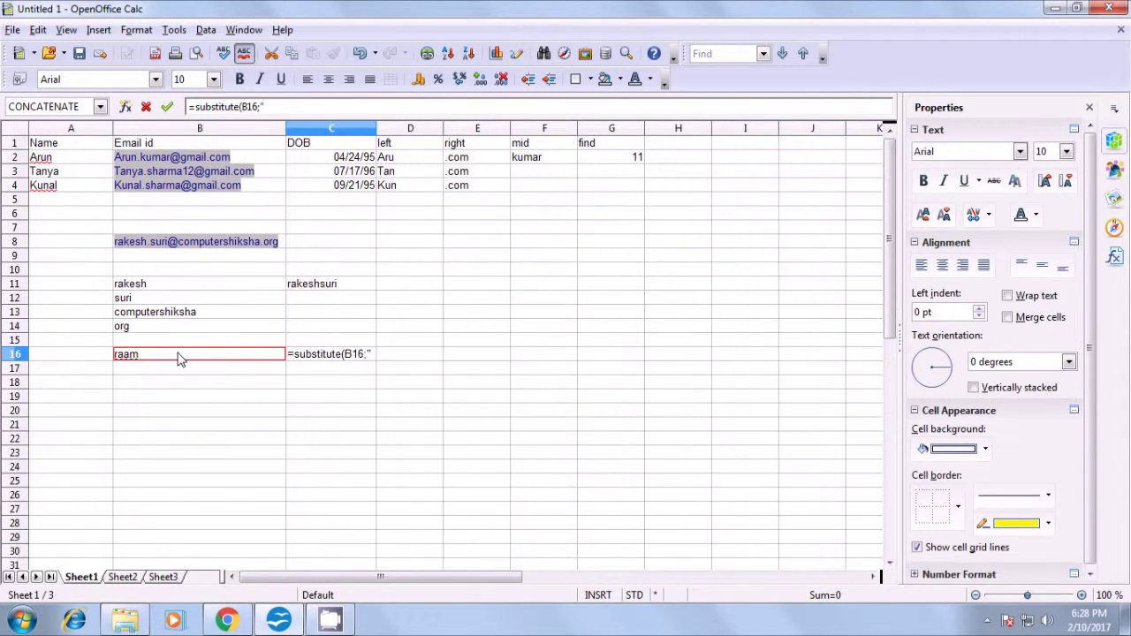
type("r")
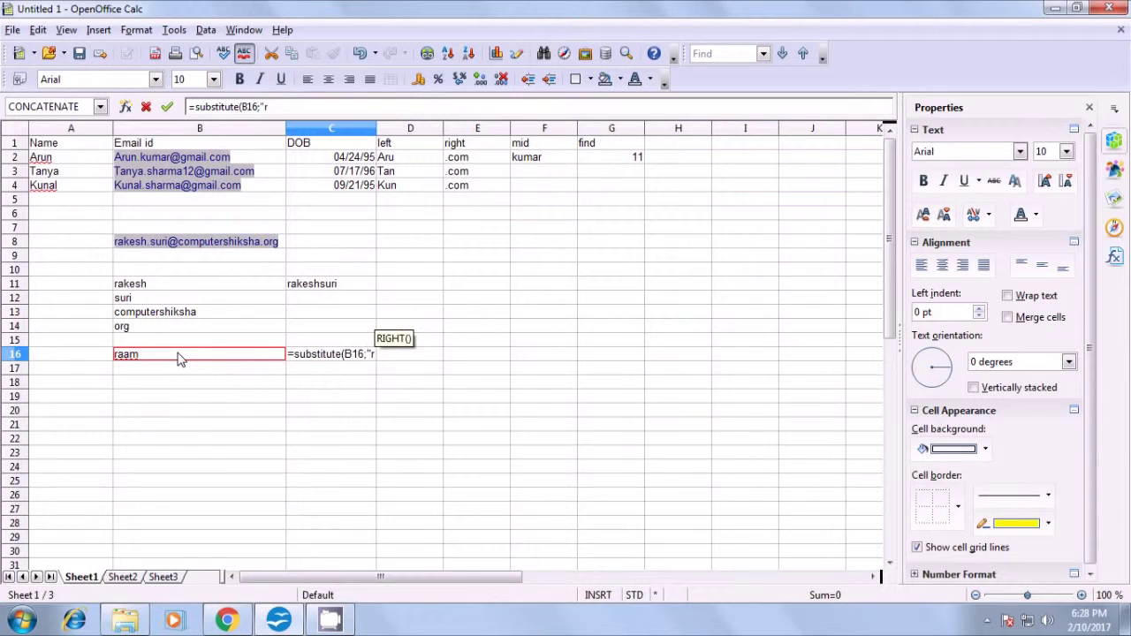
type("aam")
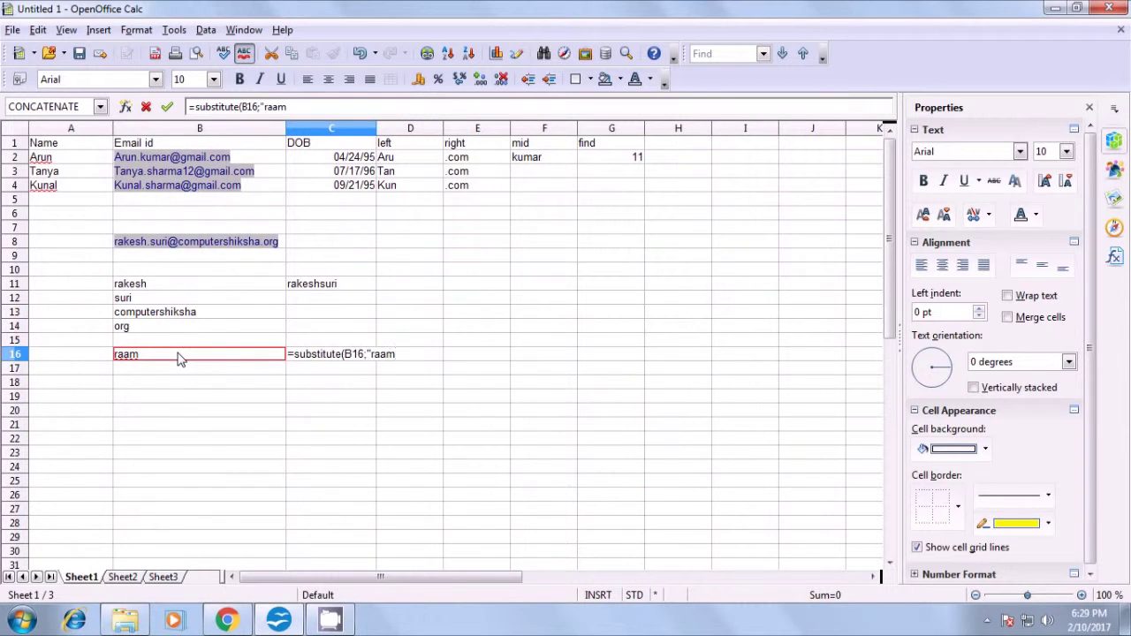
type("\";")
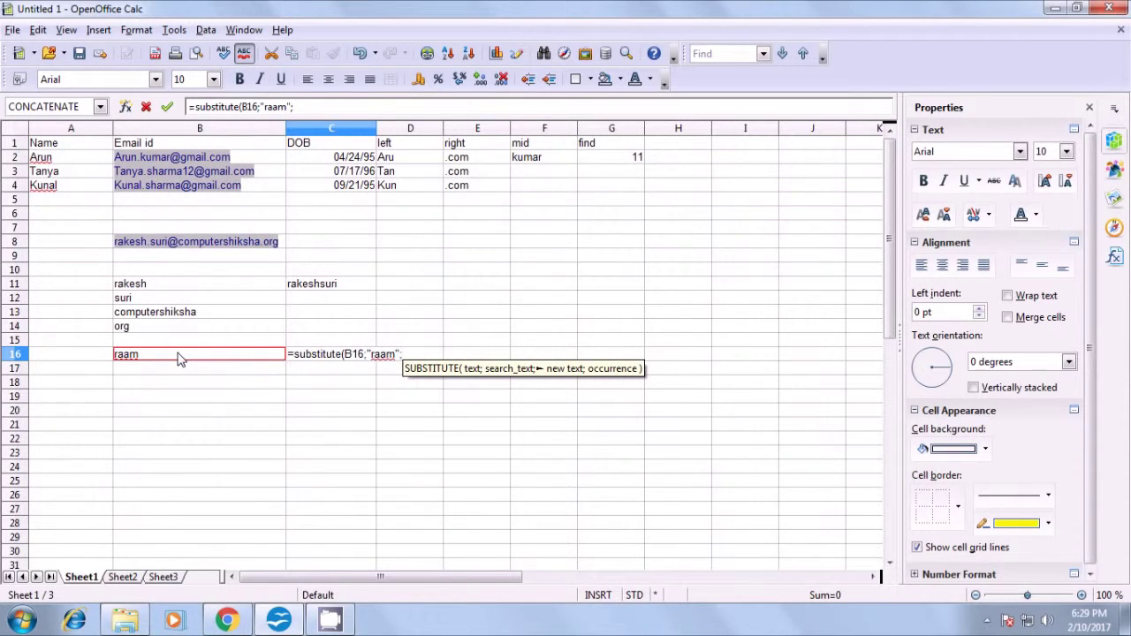
type("\"ama")
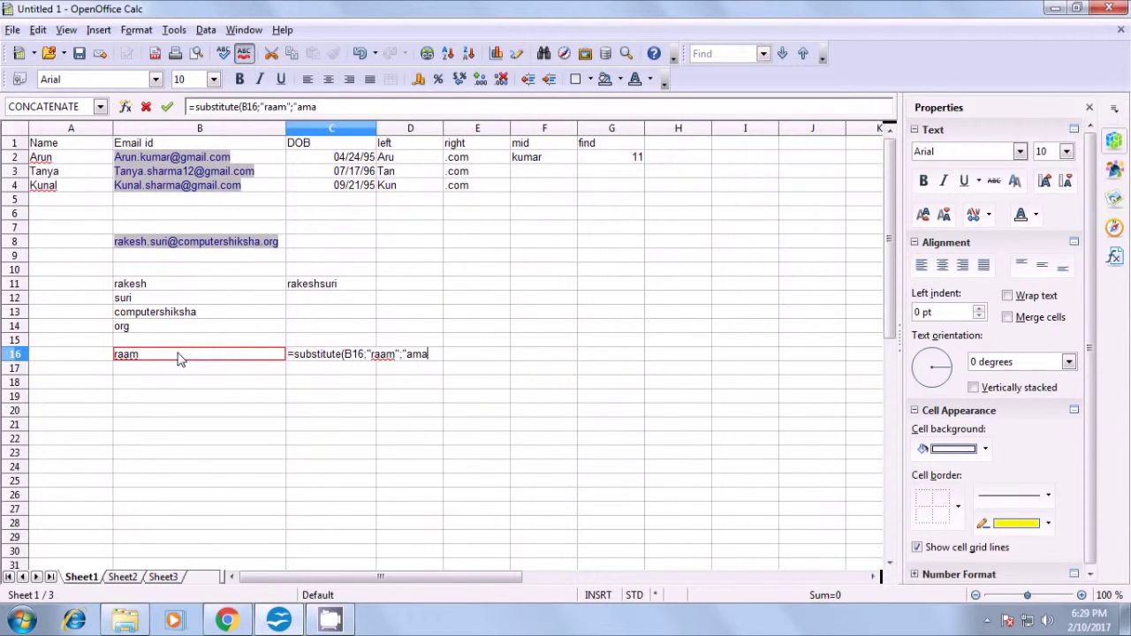
type("\"")
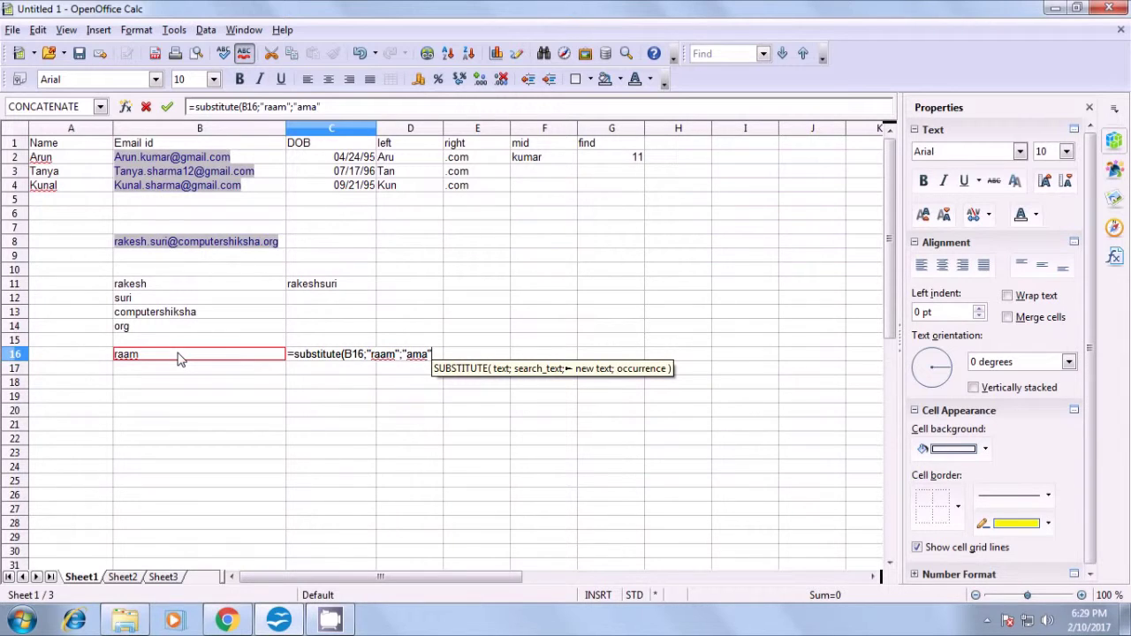
type(";")
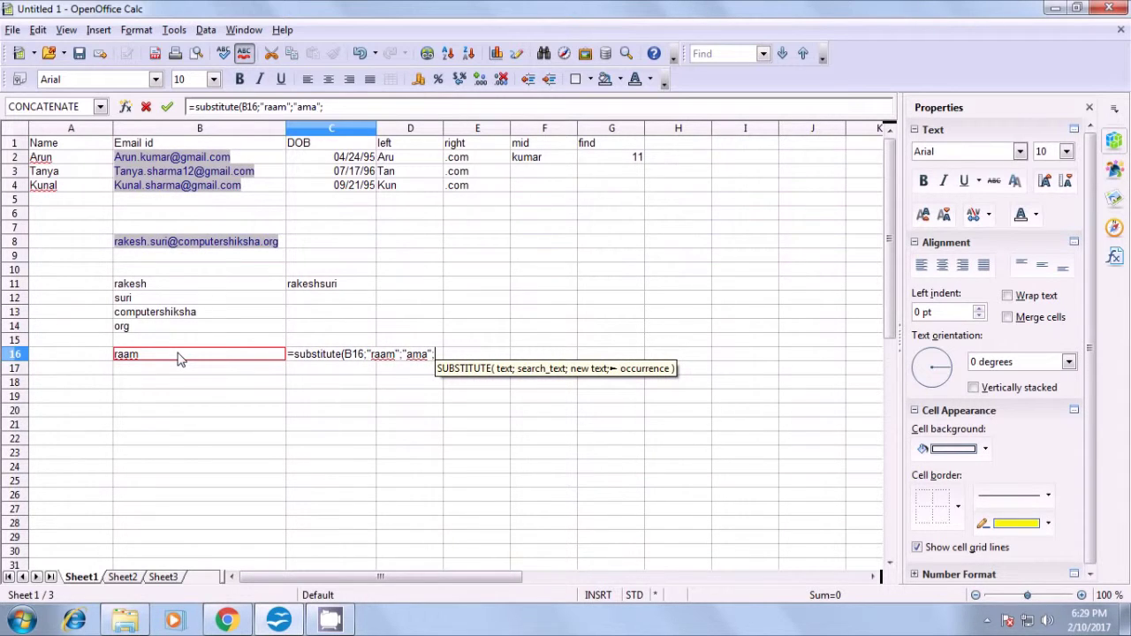
type("1")
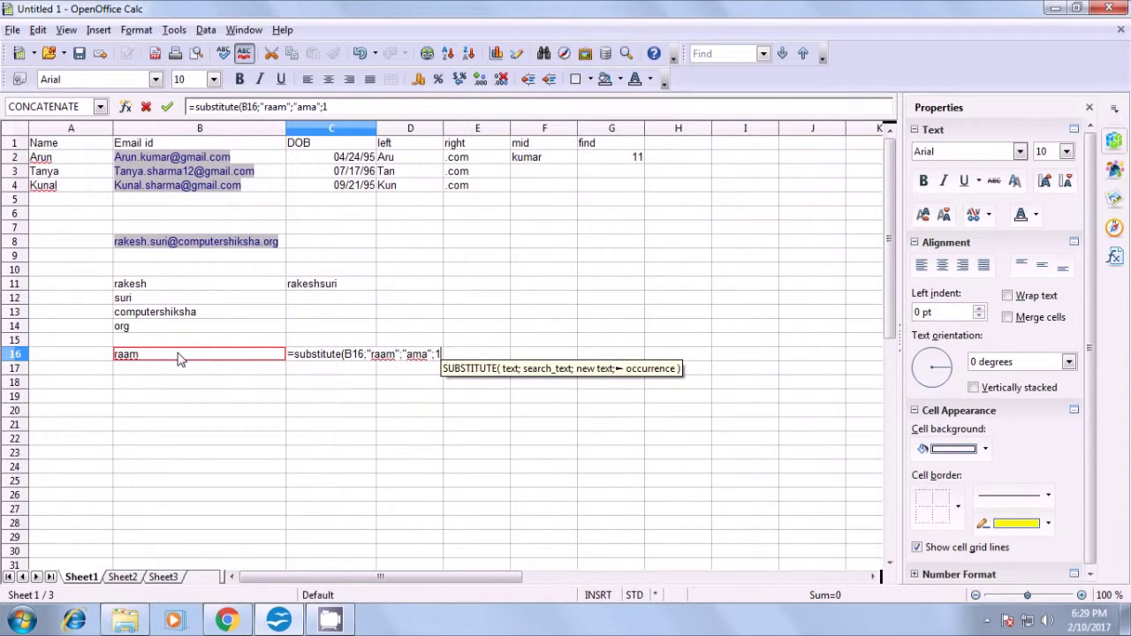
type(")")
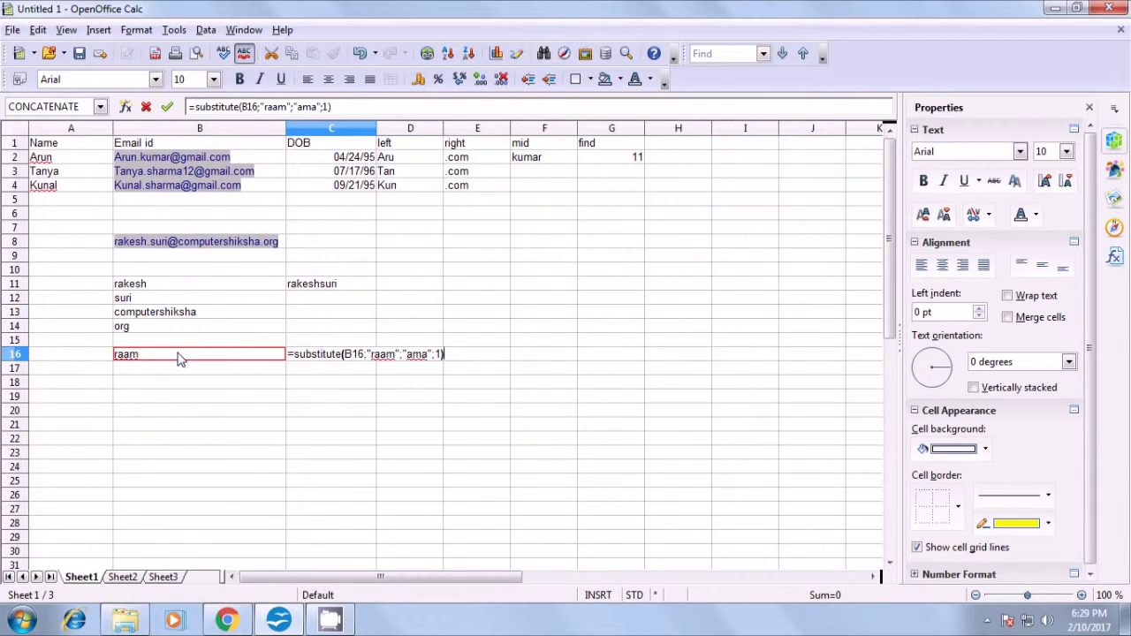
key("Return")
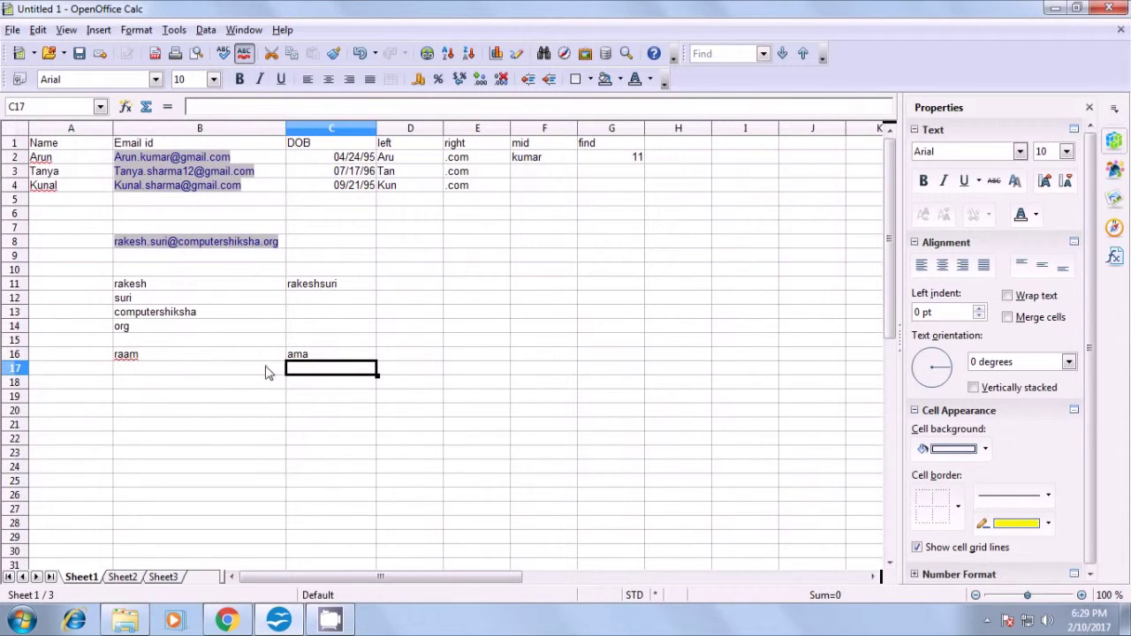
Select C16 to view its =SUBSTITUTE(B16;"raam";"ama";1) formula.
left_click(299, 358)
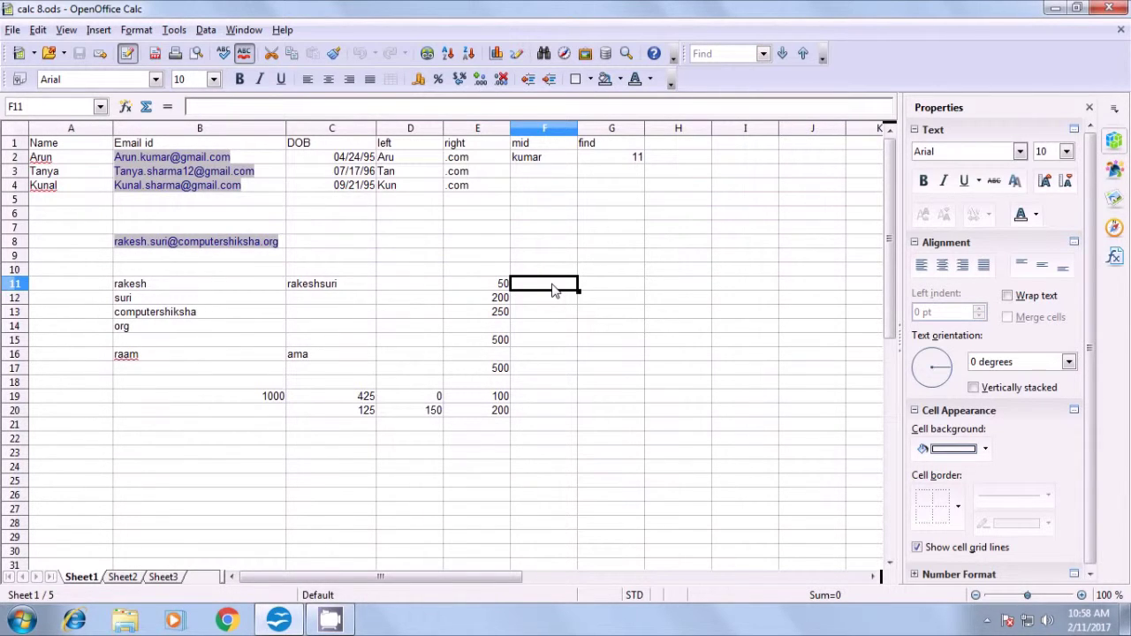
Label F11 'len' and enter =len(B8) in F12, giving 31.
type("len")
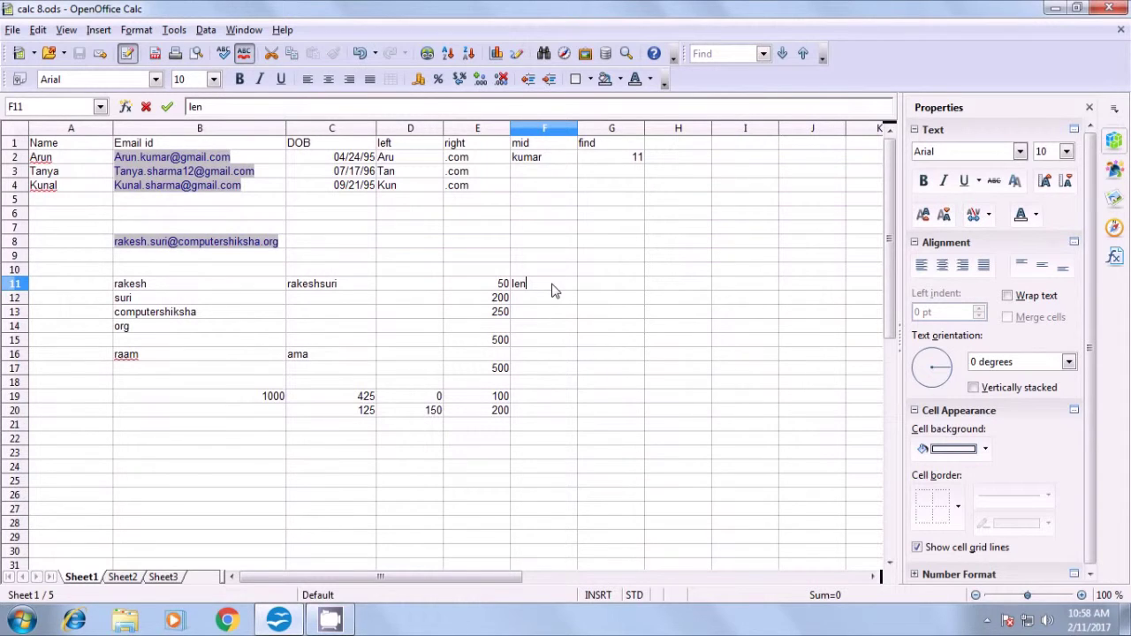
left_click(546, 303)
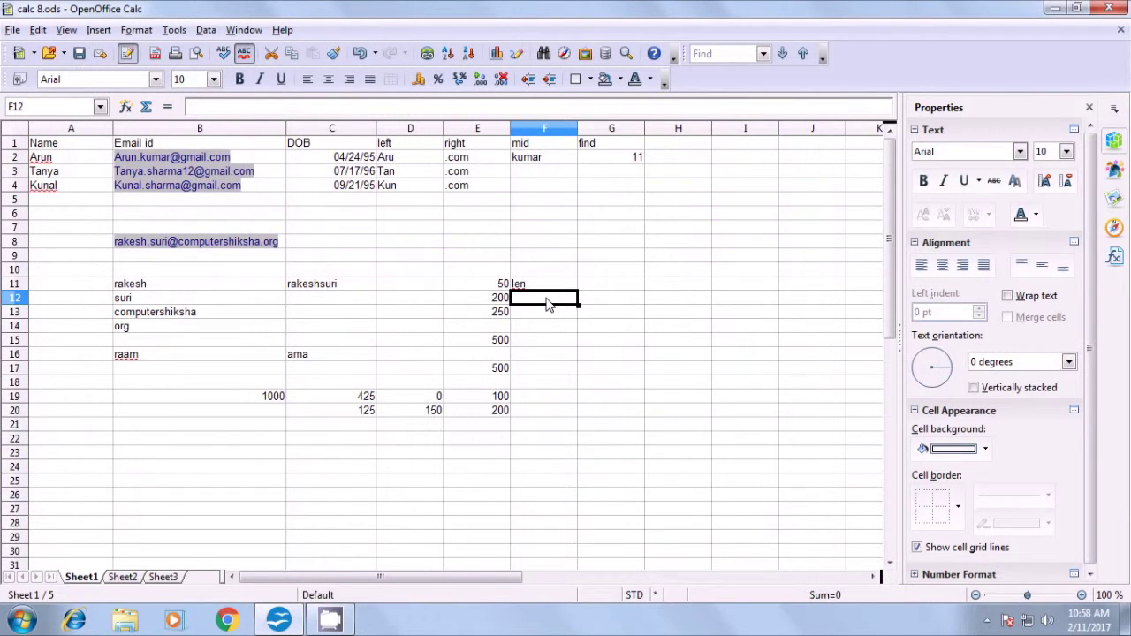
type("=")
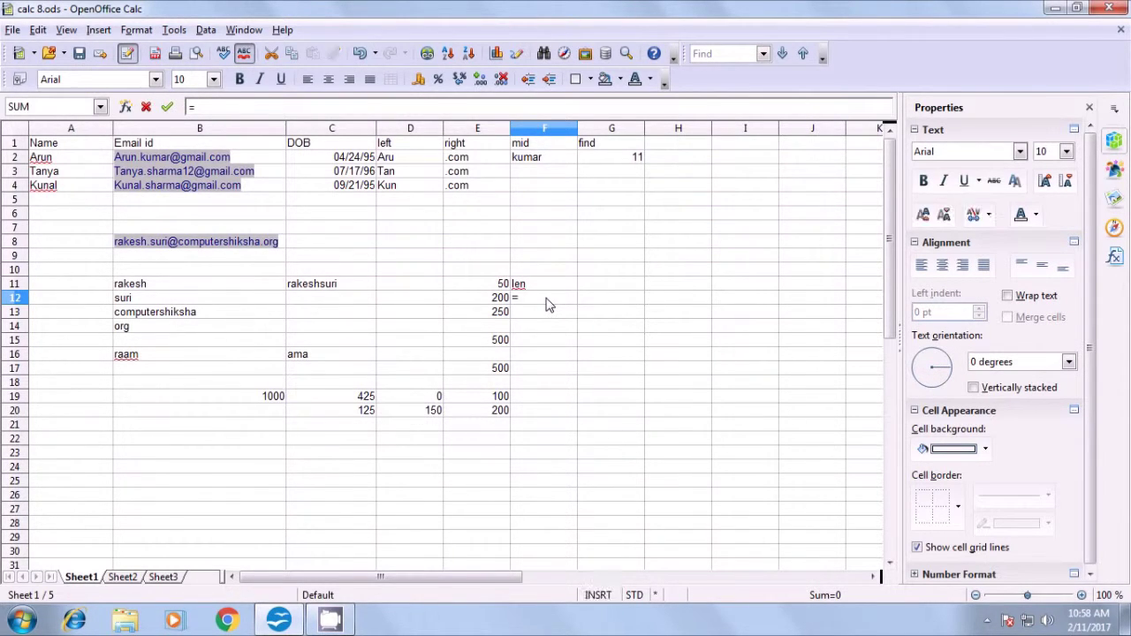
type("len(")
left_click(281, 248)
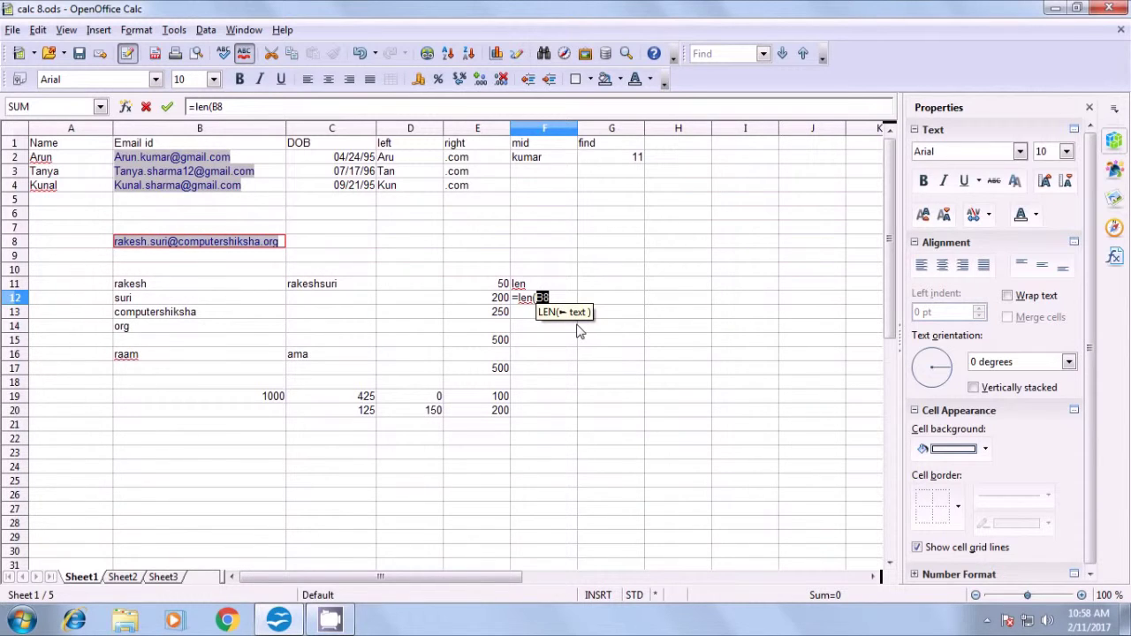
type(")")
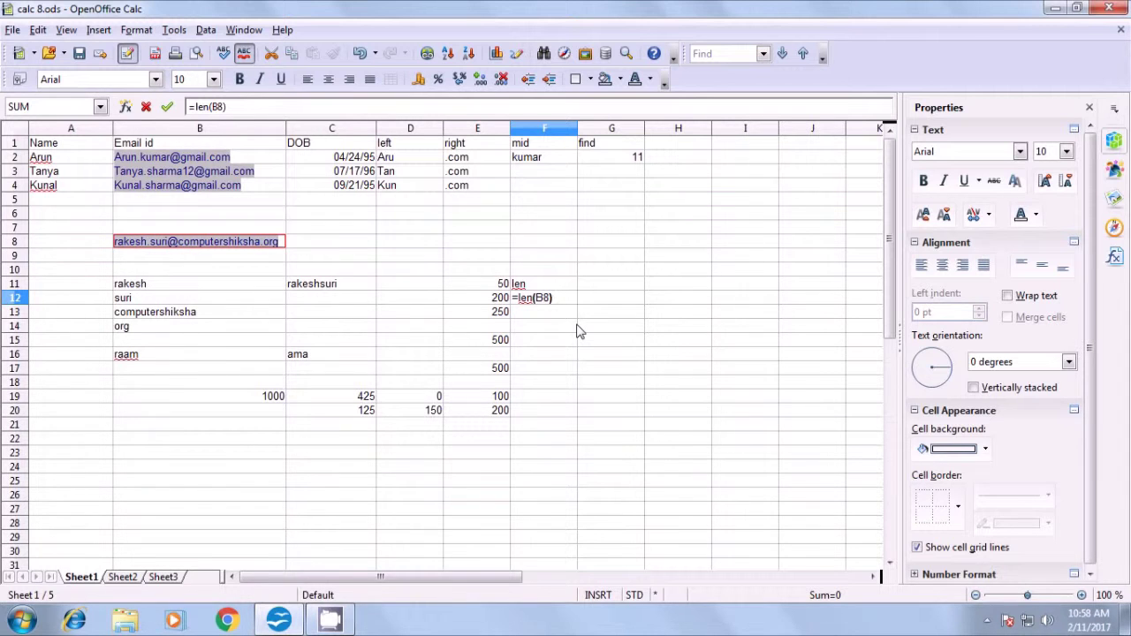
key("Return")
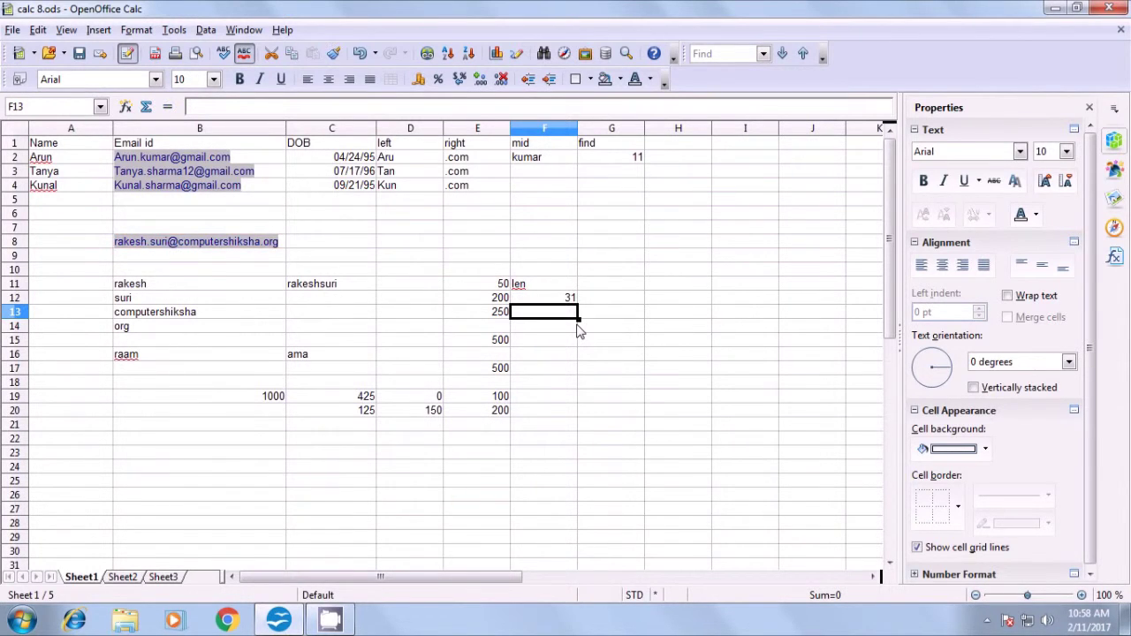
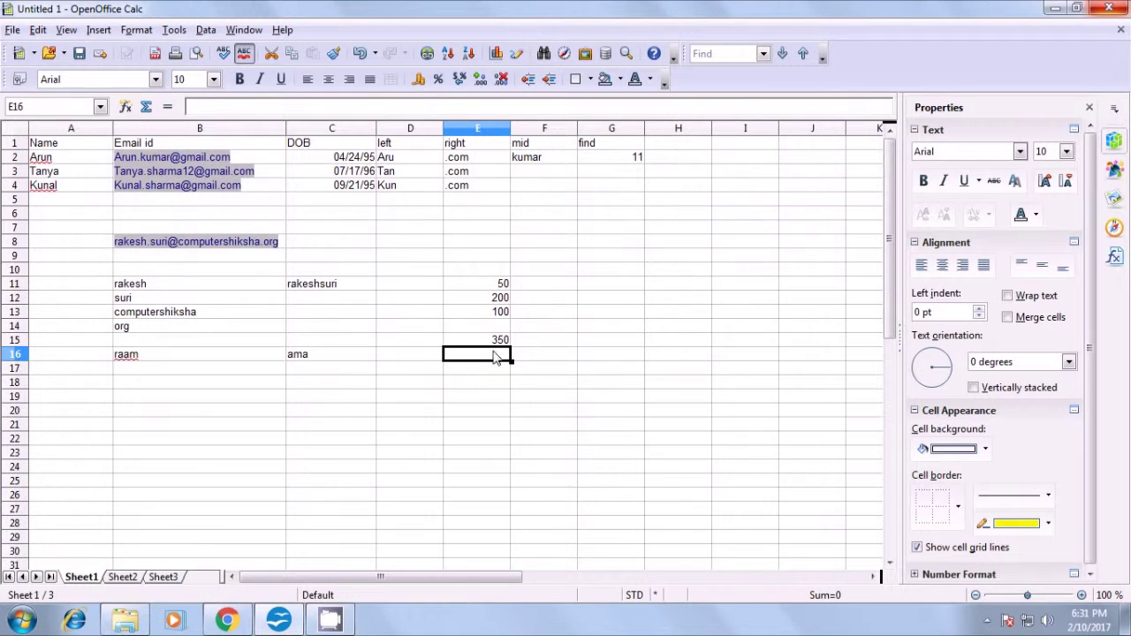
Note the target value 500 in cell E17 after checking the E15 SUM formula.
left_click(497, 342)
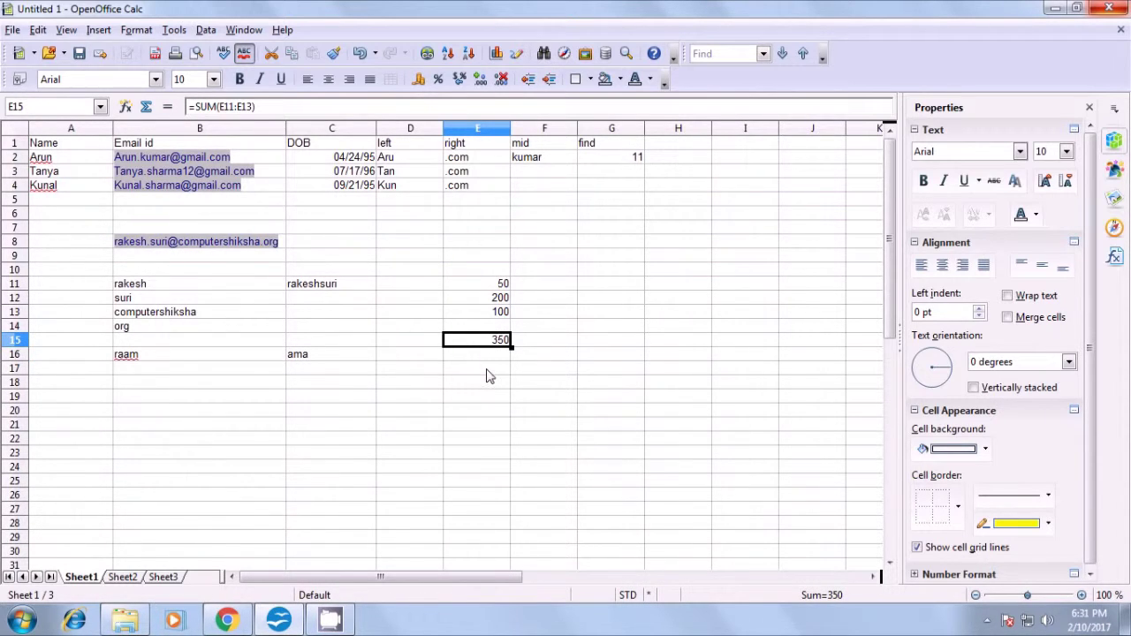
left_click(487, 369)
type("5")
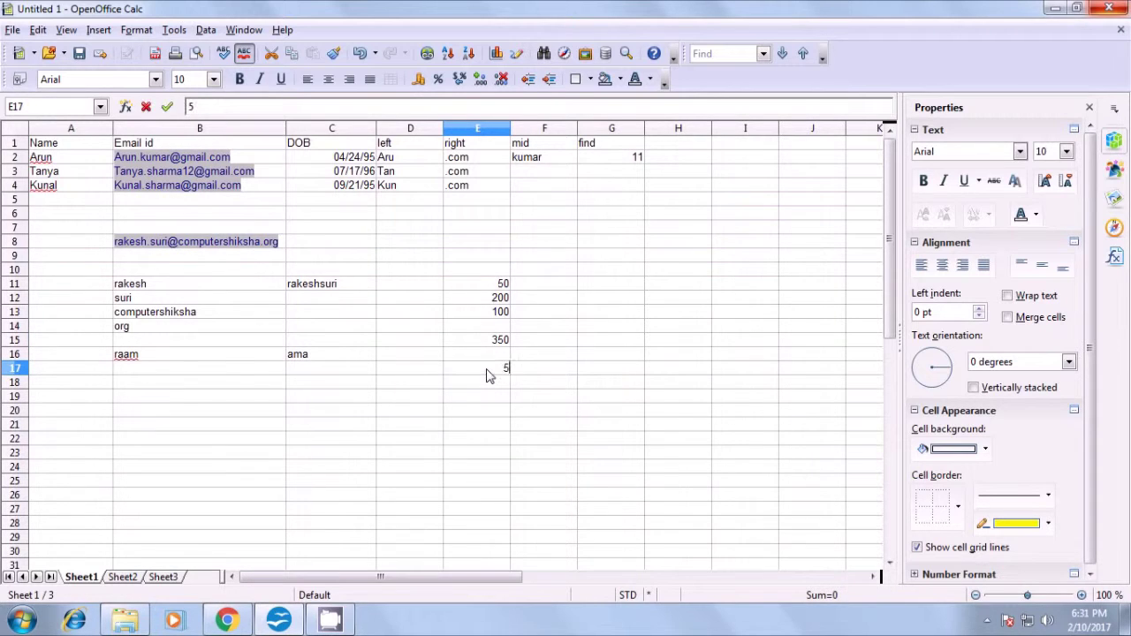
type("00")
key("Up")
key("Up")
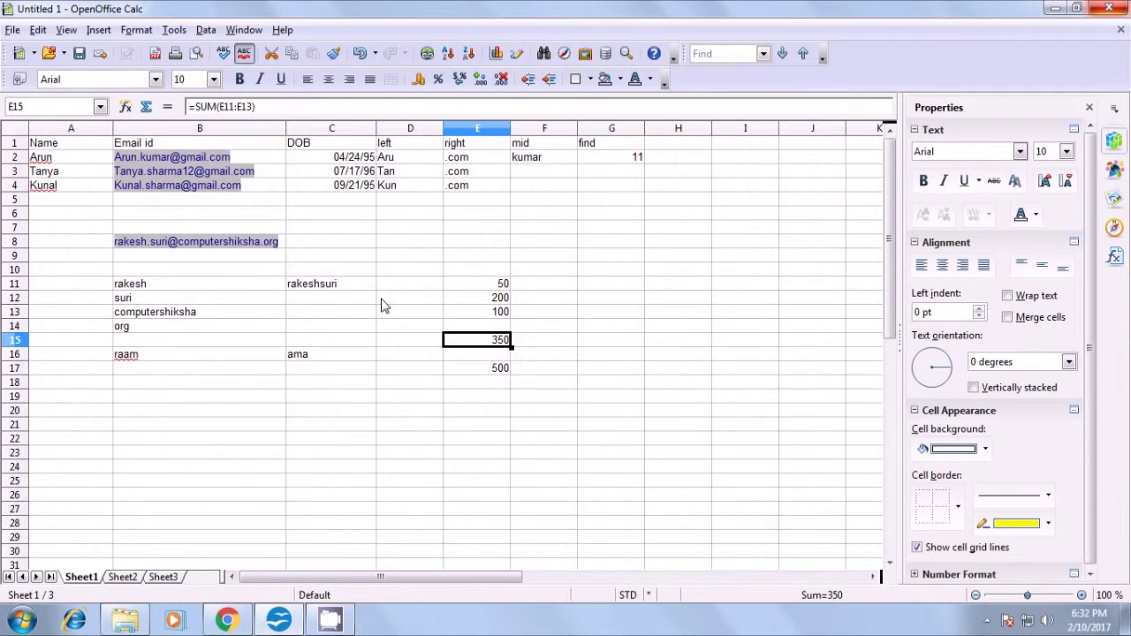
Goal Seek E15 to 500 by changing E13, accepting the 250 result.
left_click(177, 30)
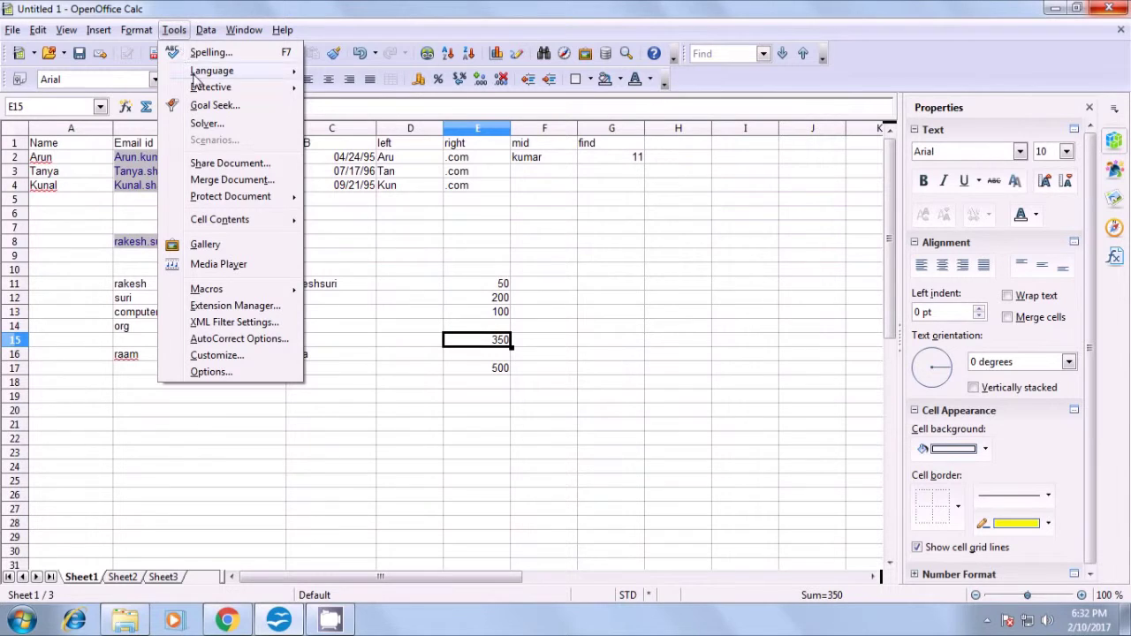
left_click(204, 106)
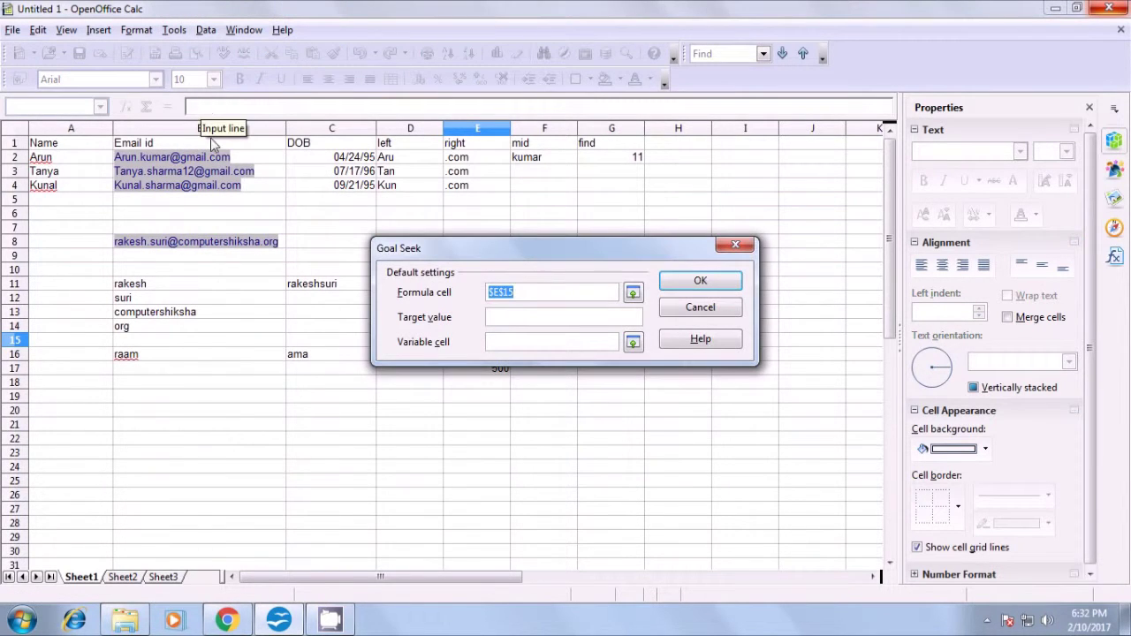
left_click_drag(550, 259, 579, 432)
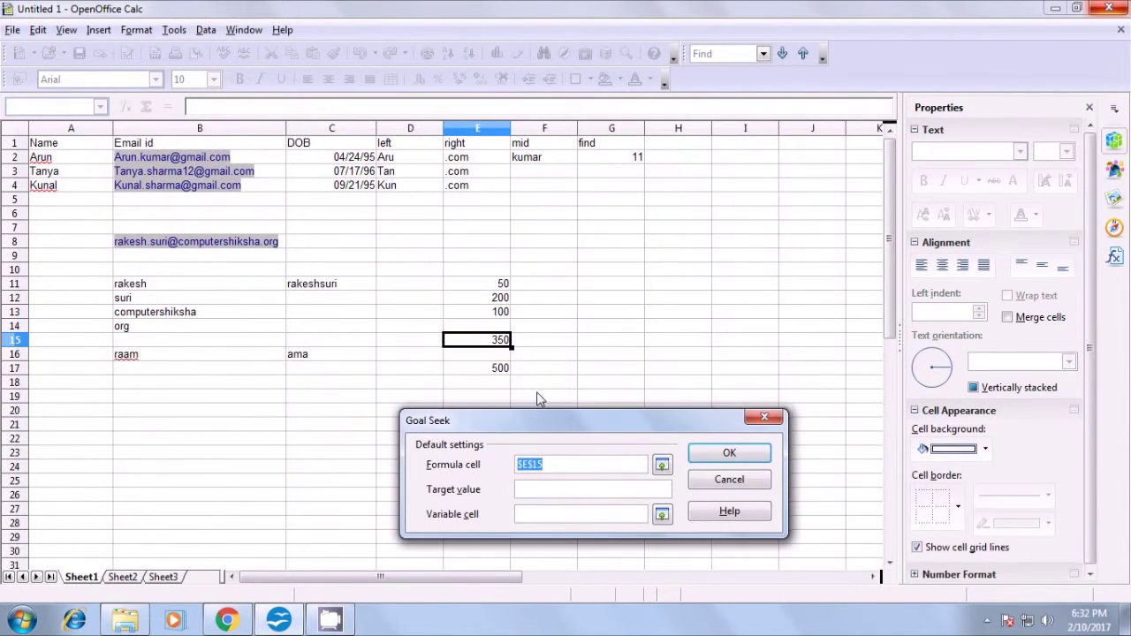
left_click(527, 488)
type("500")
left_click(553, 515)
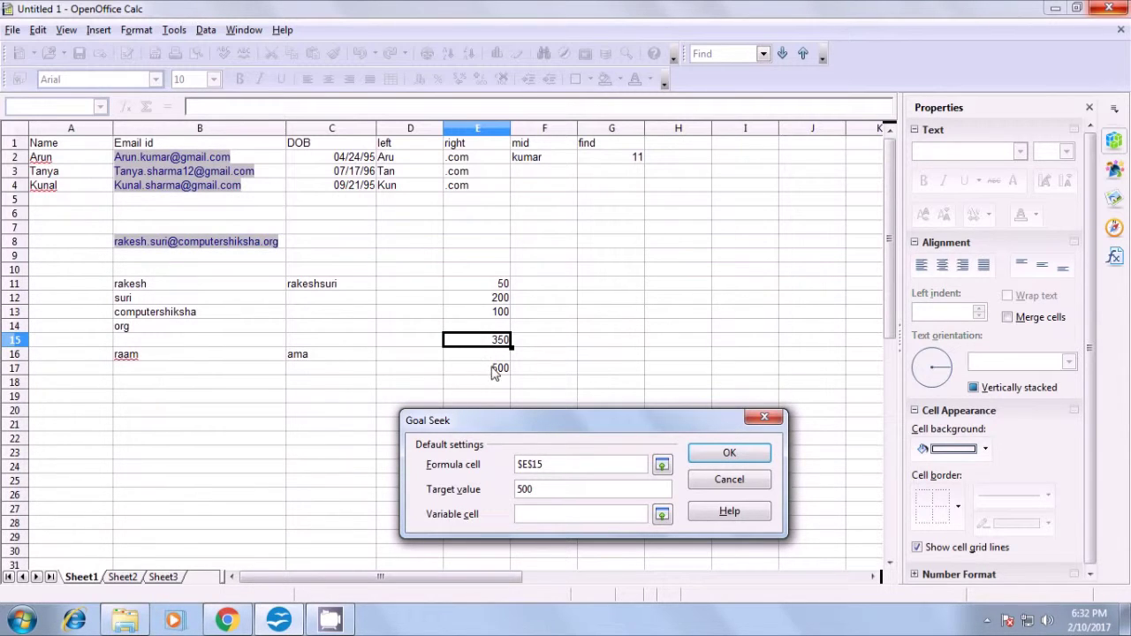
left_click(495, 318)
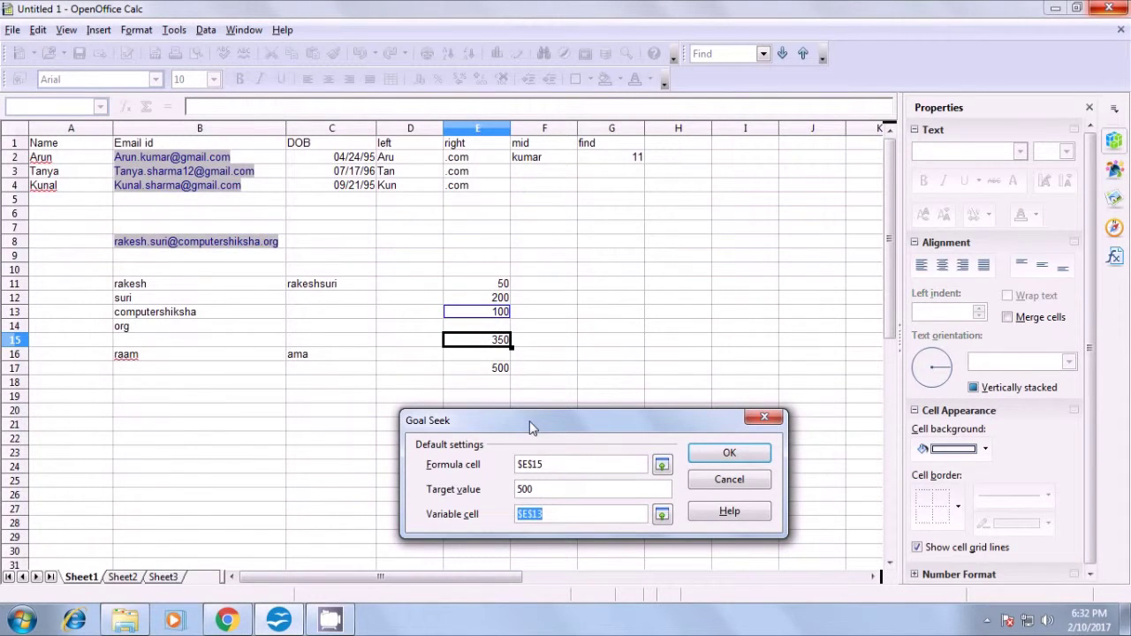
left_click_drag(530, 422, 528, 413)
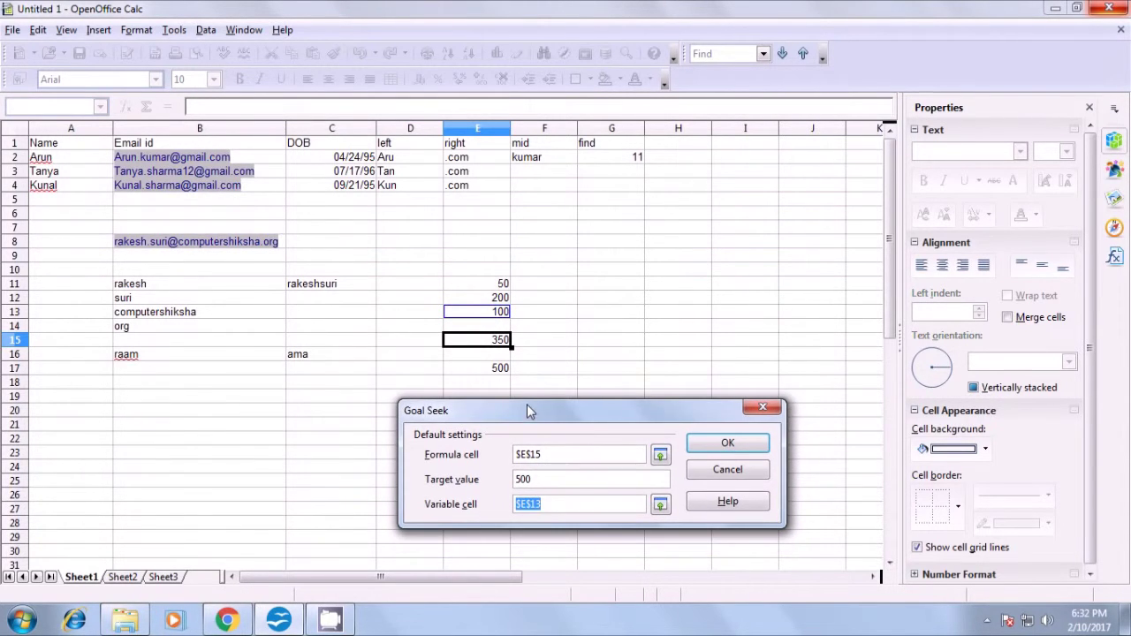
left_click(709, 443)
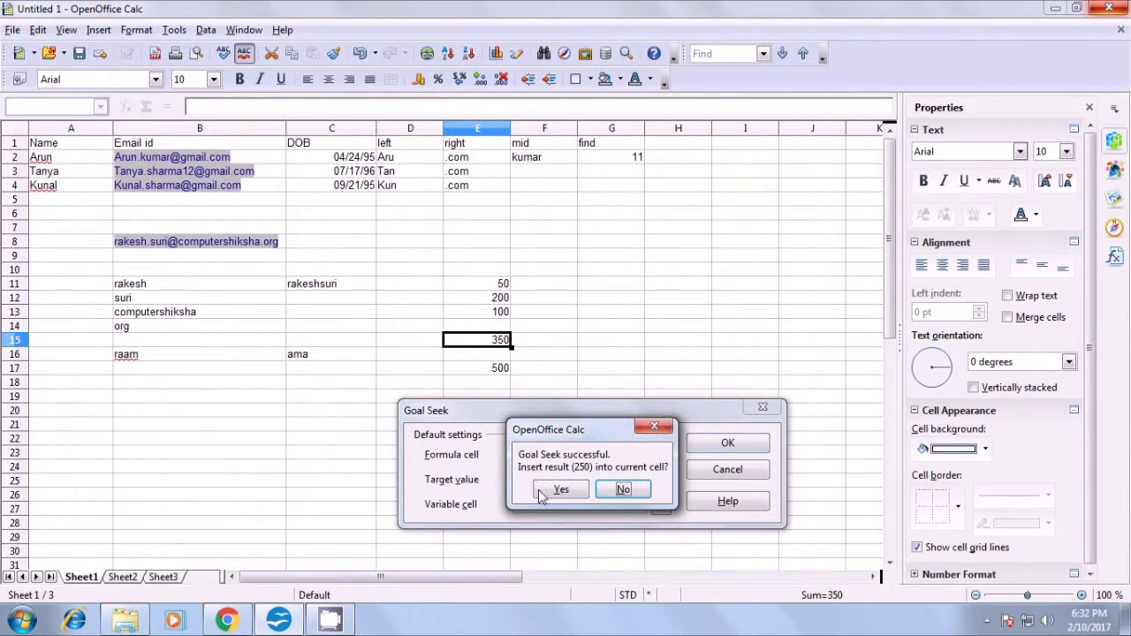
left_click(561, 490)
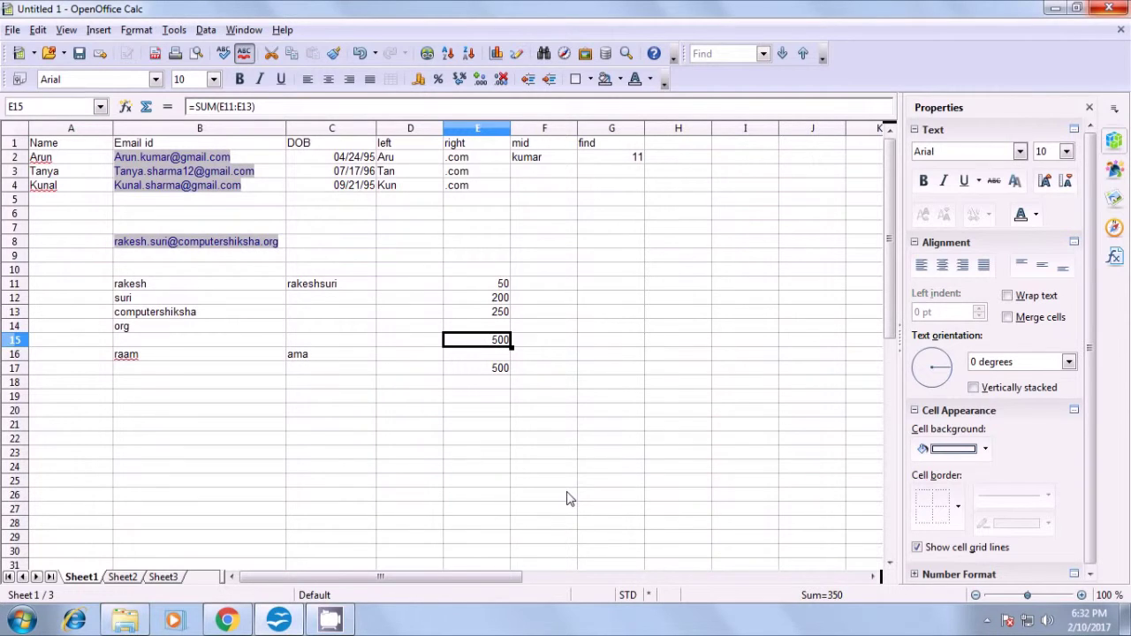
Verify that E13 now shows 250 and E15 totals 500.
left_click(598, 360)
left_click(486, 345)
left_click(482, 315)
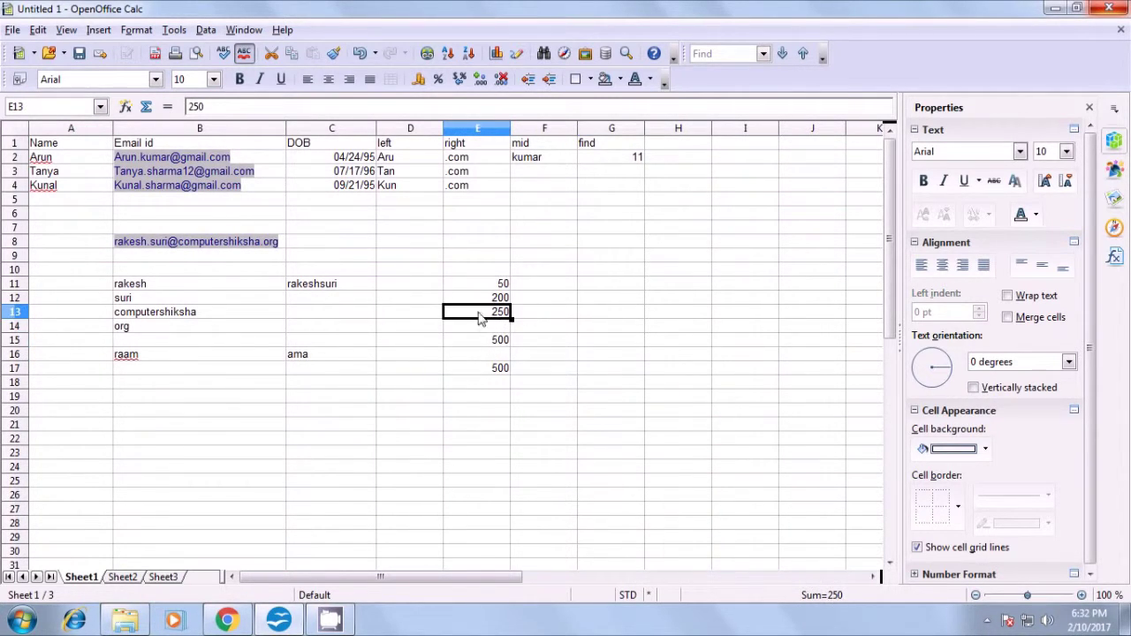
left_click(500, 341)
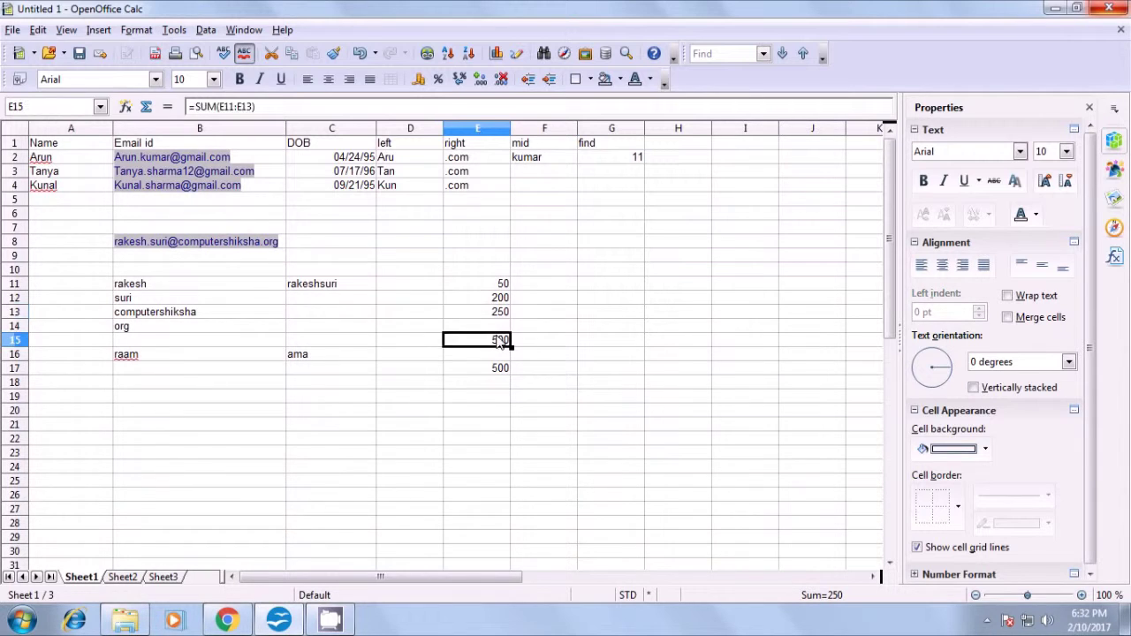
left_click(574, 348)
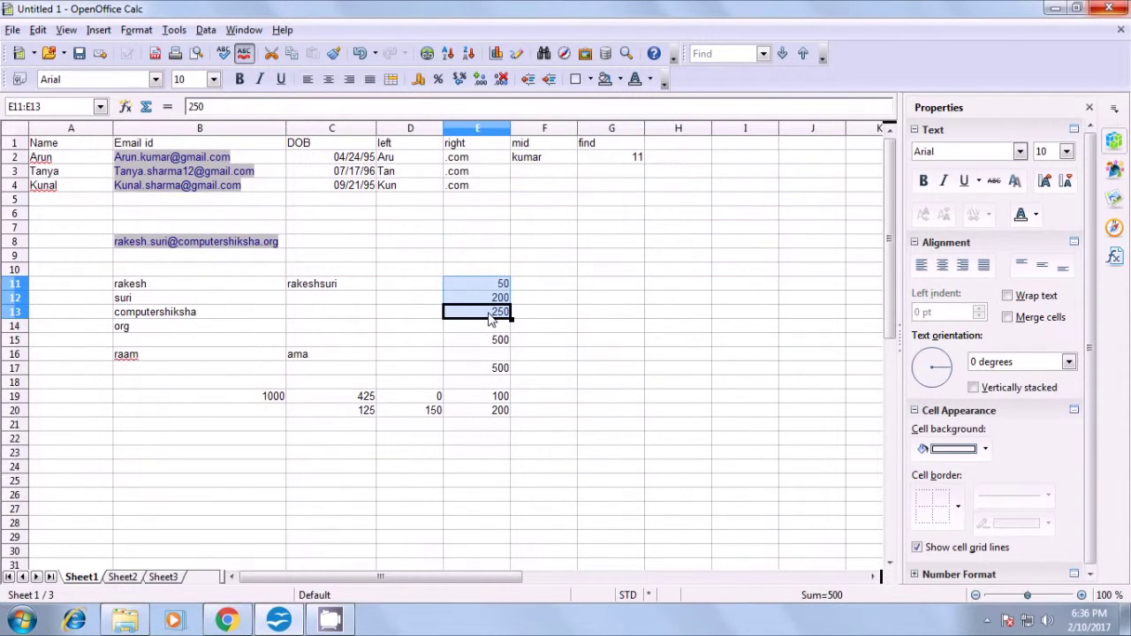
Copy the E11:E13 values 50, 200 and 250.
key("ctrl+c")
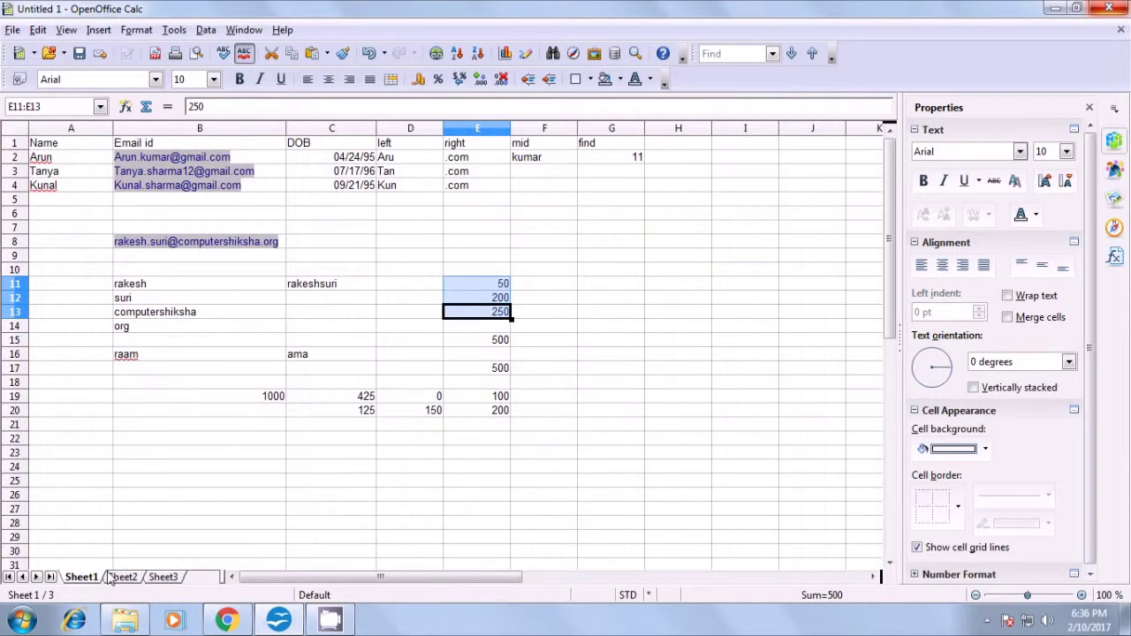
Paste the copied values into B3:B5 on Sheet2 and select that range.
left_click(110, 577)
left_click(148, 176)
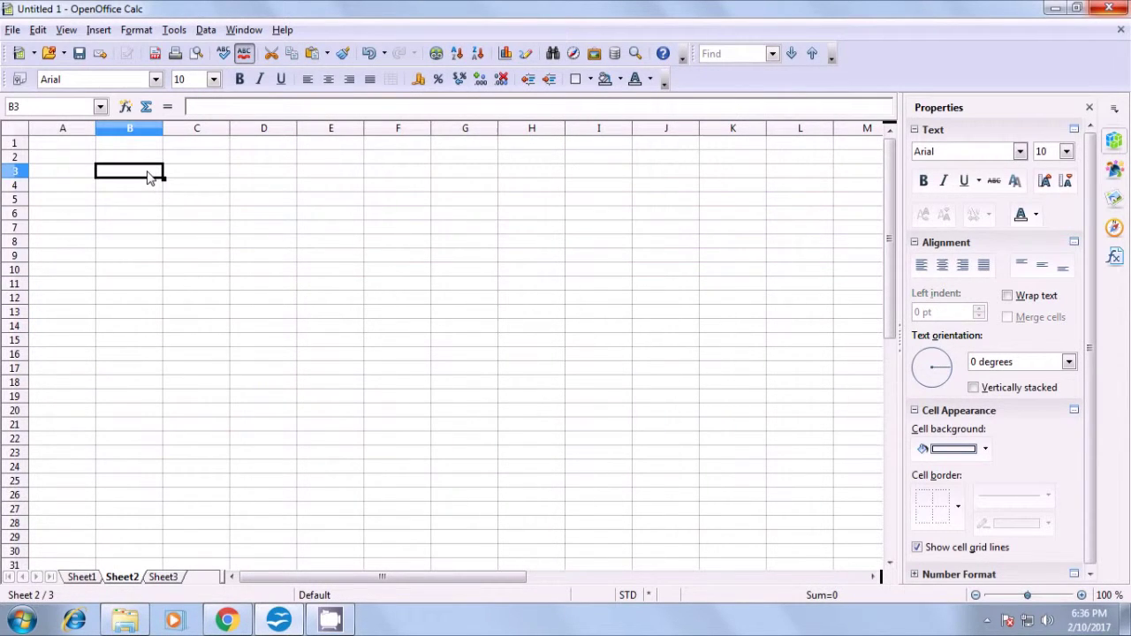
key("ctrl+v")
left_click(133, 244)
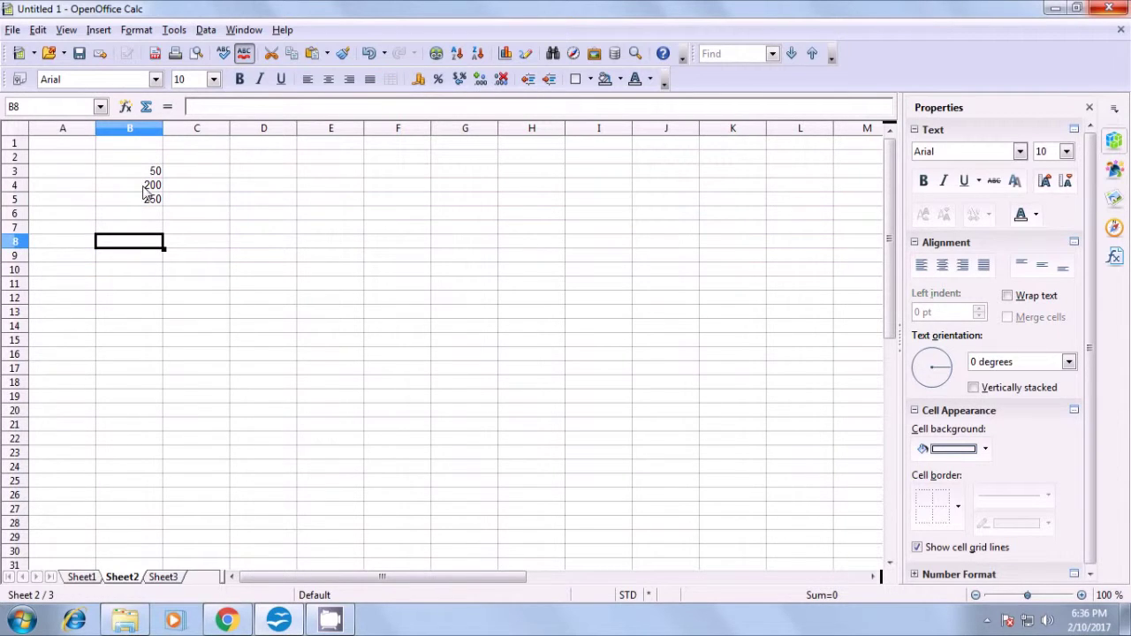
left_click_drag(142, 174, 144, 201)
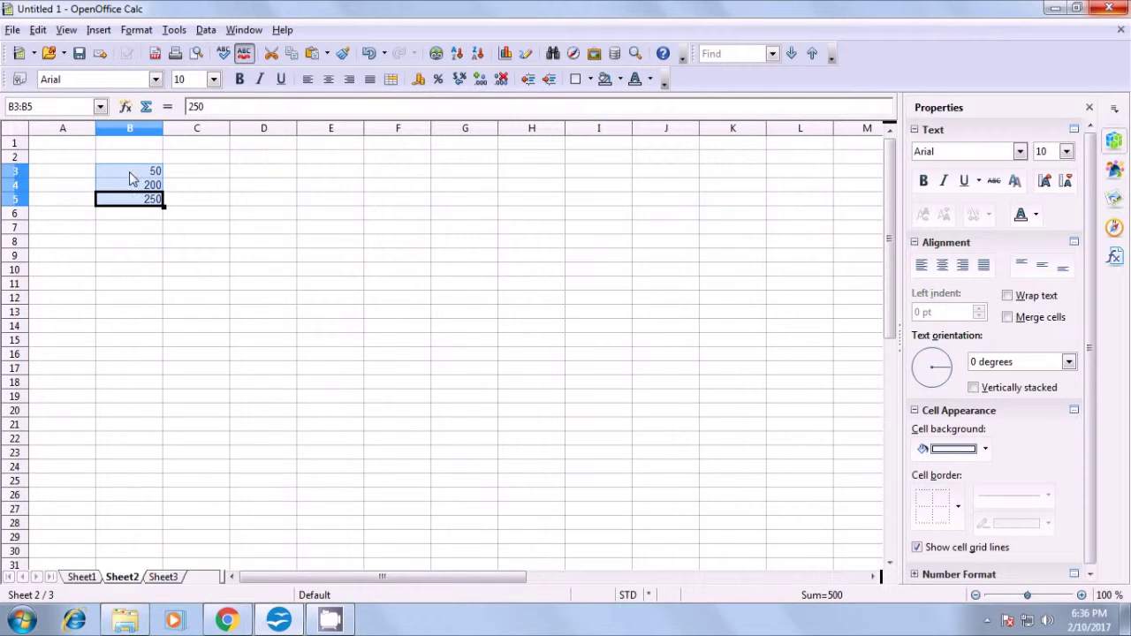
Create a scenario named update1 from B3:B5.
left_click(174, 30)
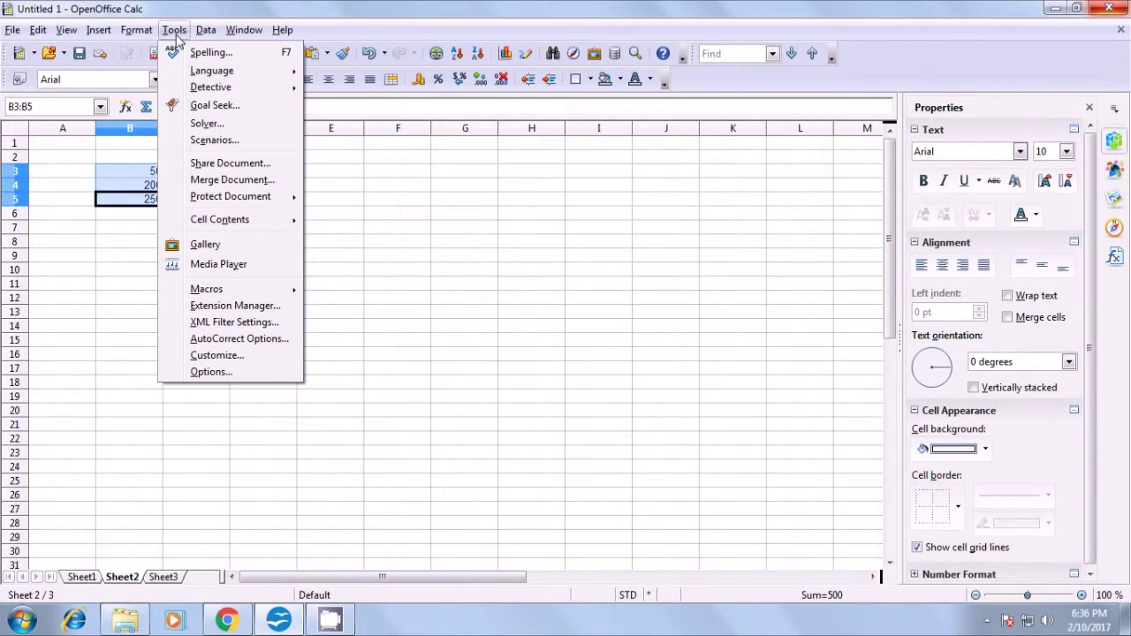
left_click(204, 142)
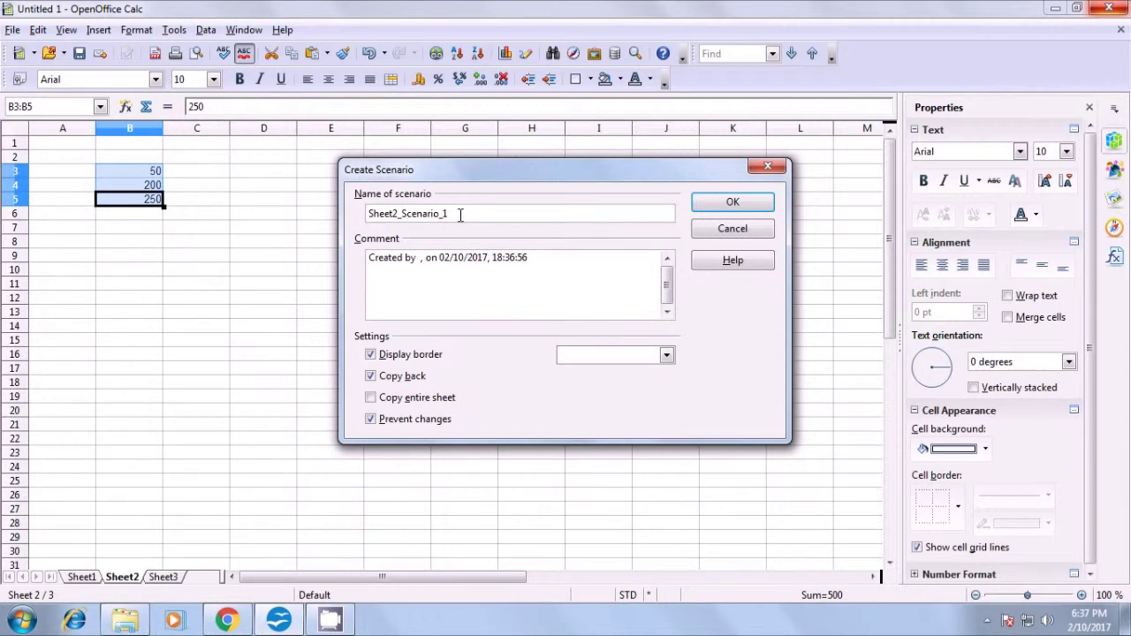
key("BackSpace")
key("BackSpace")
key("BackSpace")
key("BackSpace")
key("BackSpace")
key("BackSpace")
key("BackSpace")
key("BackSpace")
key("BackSpace")
key("BackSpace")
key("BackSpace")
key("BackSpace")
key("BackSpace")
key("BackSpace")
key("BackSpace")
key("BackSpace")
key("BackSpace")
type("update 1")
key("BackSpace")
key("BackSpace")
type("1")
left_click(715, 207)
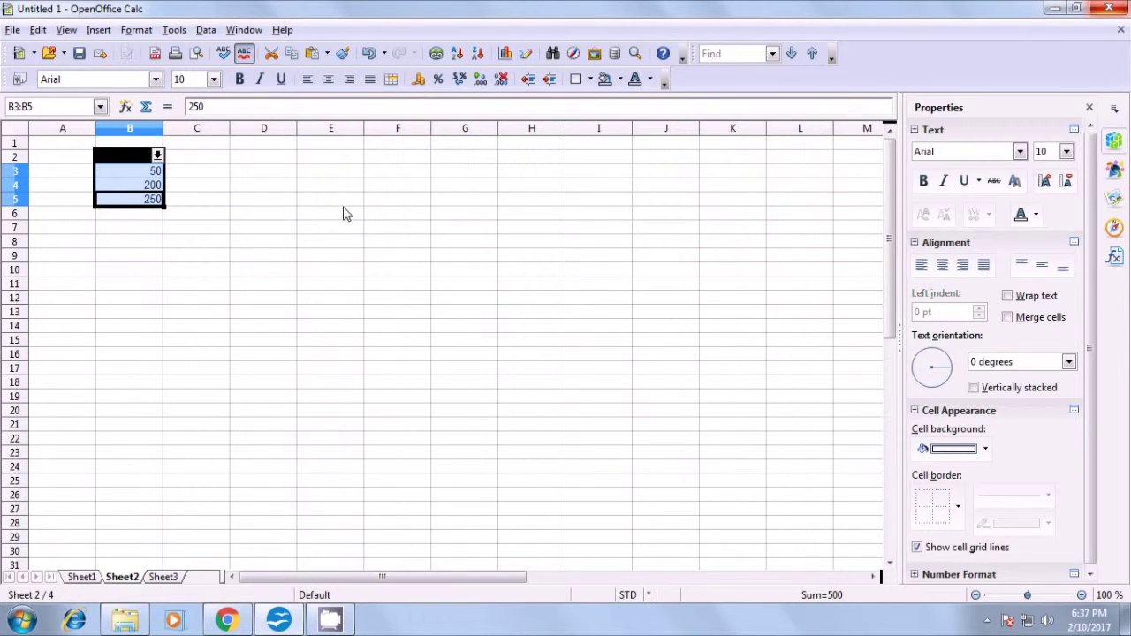
Apply the update1 scenario and select the block B2:B5.
left_click(349, 215)
left_click(158, 155)
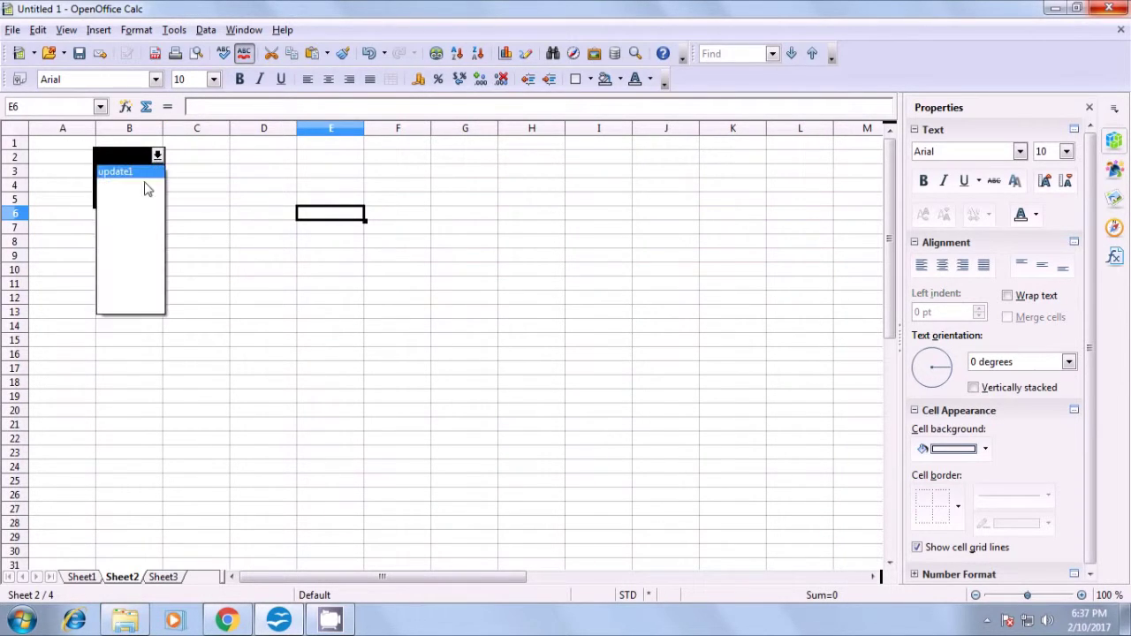
left_click(124, 172)
left_click_drag(131, 175, 135, 212)
left_click(138, 231)
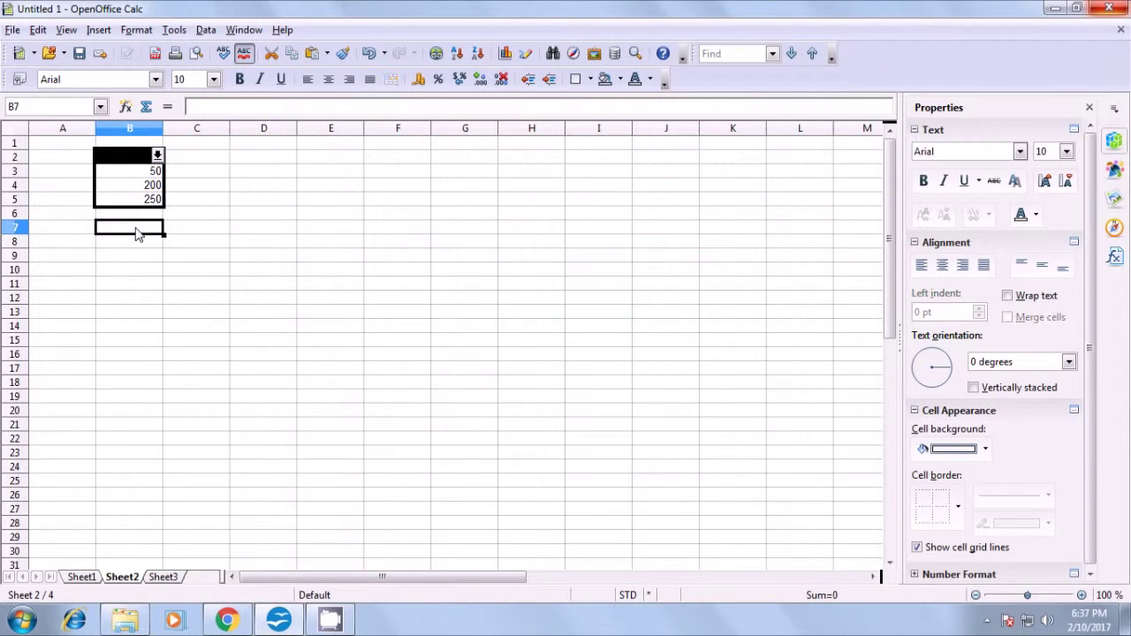
left_click_drag(132, 158, 147, 215)
left_click(146, 214)
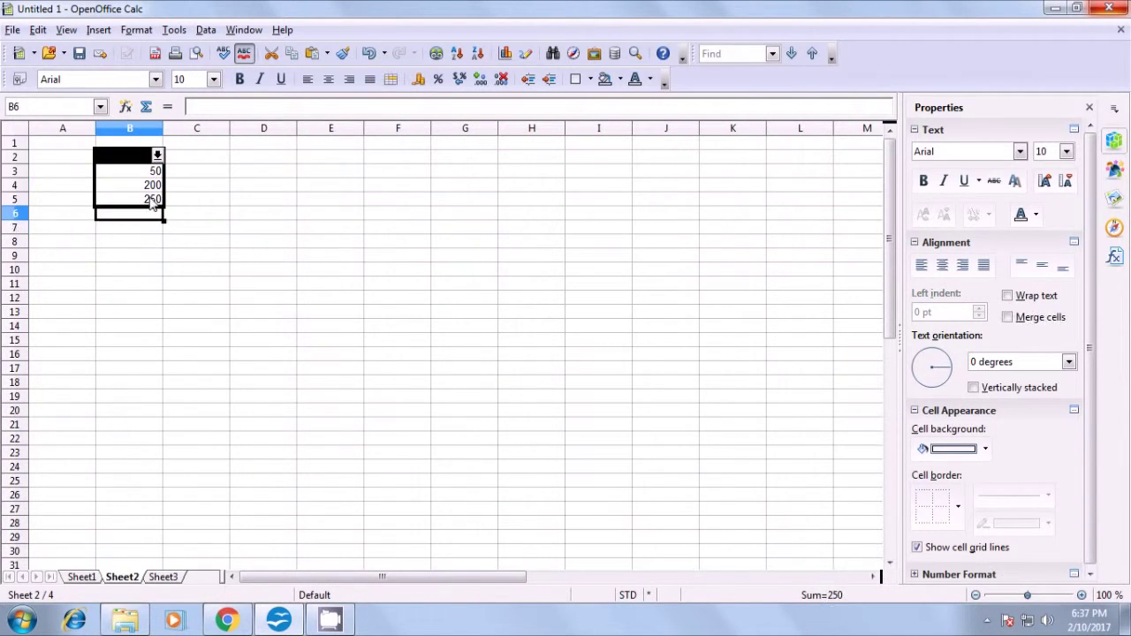
left_click(146, 161)
left_click_drag(144, 165, 144, 199)
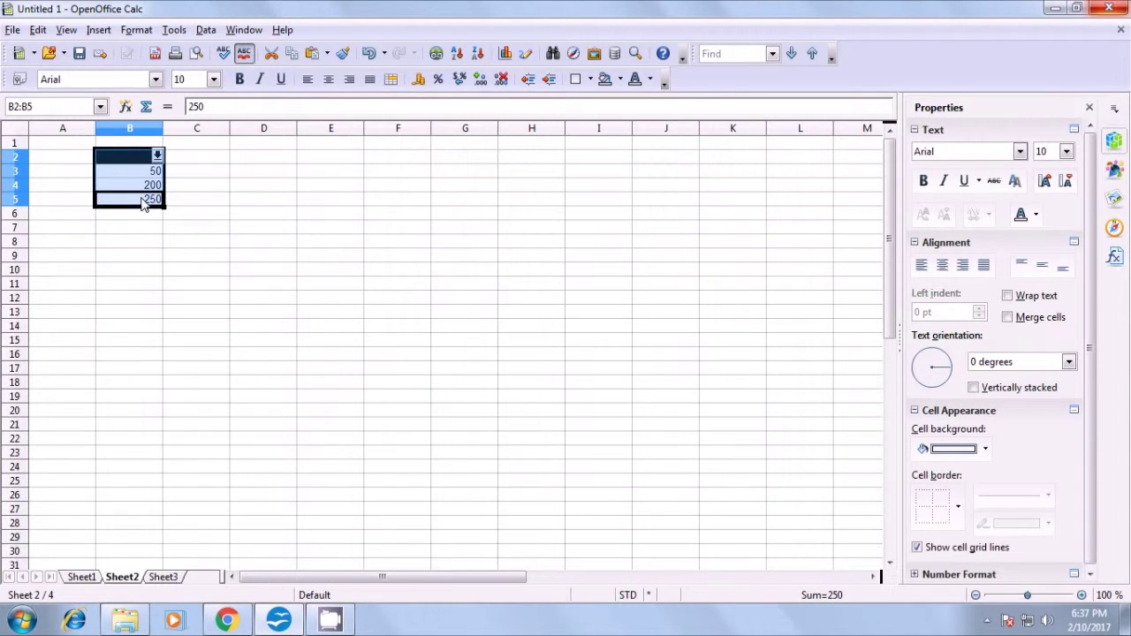
Create a second scenario named update2 for B2:B5.
left_click(173, 32)
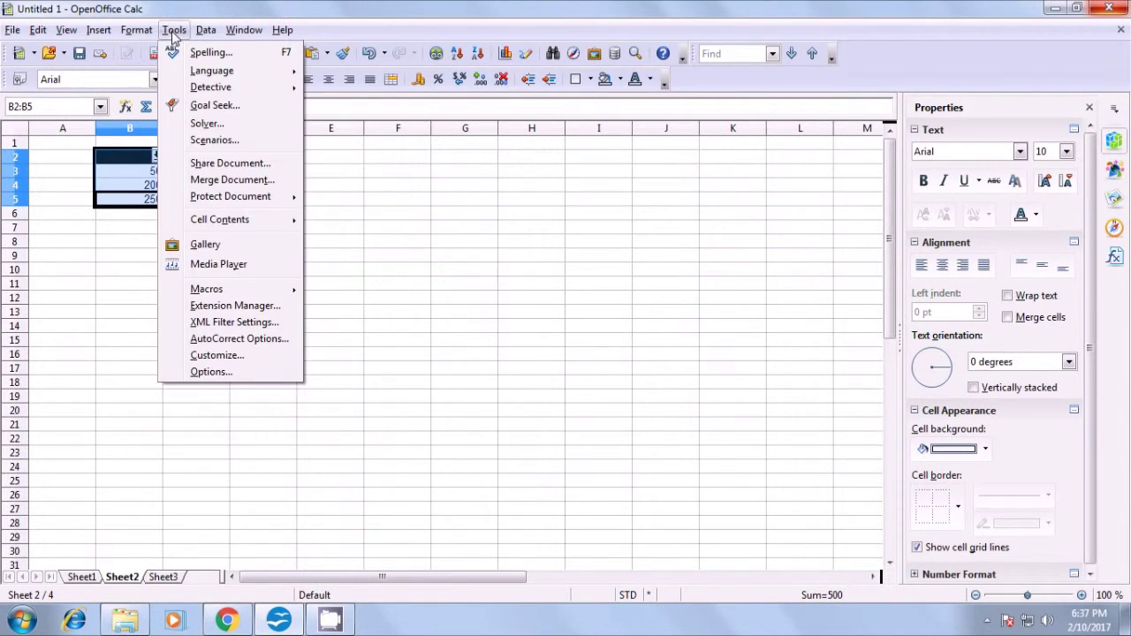
left_click(204, 141)
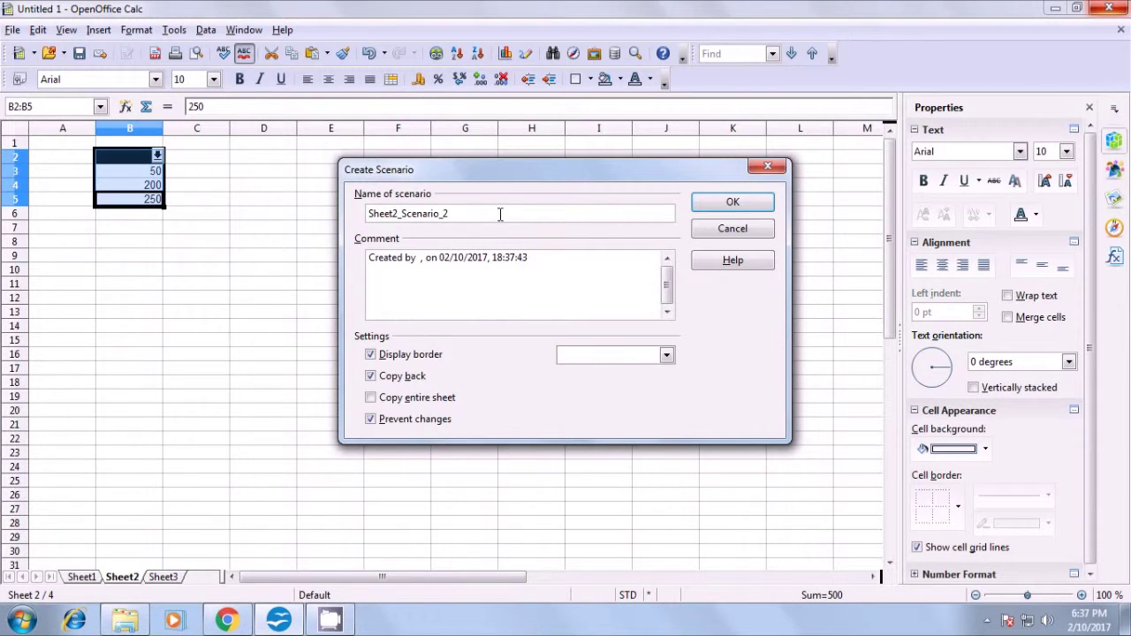
key("BackSpace")
key("BackSpace")
key("BackSpace")
key("BackSpace")
key("BackSpace")
key("BackSpace")
key("BackSpace")
key("BackSpace")
key("BackSpace")
key("BackSpace")
key("BackSpace")
key("BackSpace")
key("BackSpace")
key("BackSpace")
key("BackSpace")
key("BackSpace")
key("BackSpace")
type("update2")
left_click(702, 209)
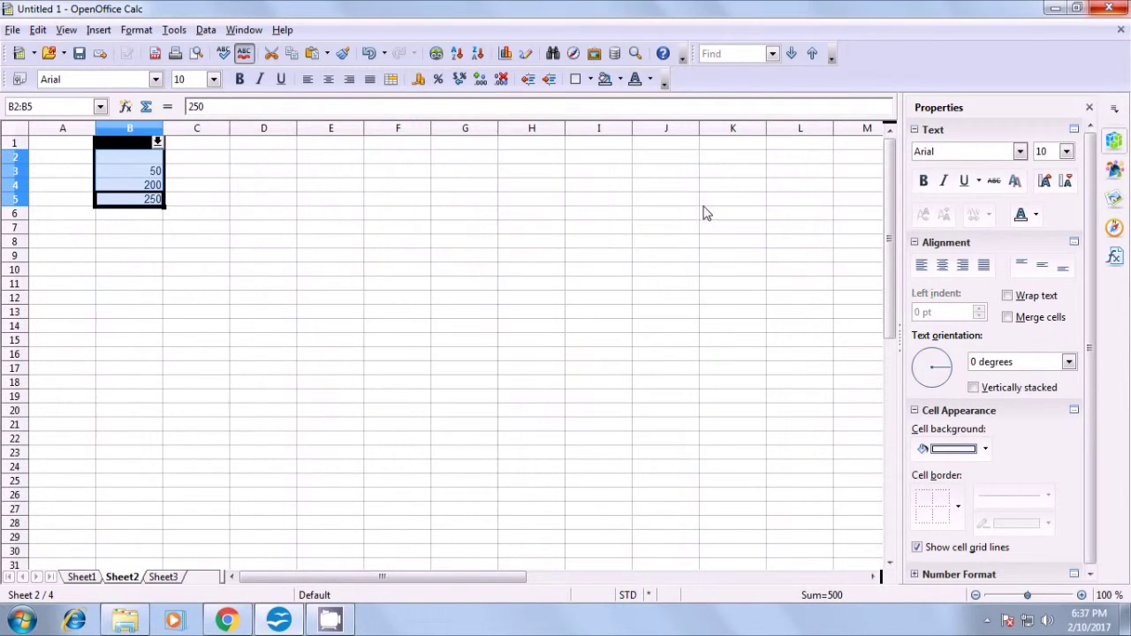
Replace the B3:B5 values with a, b and c.
left_click(101, 261)
left_click(134, 174)
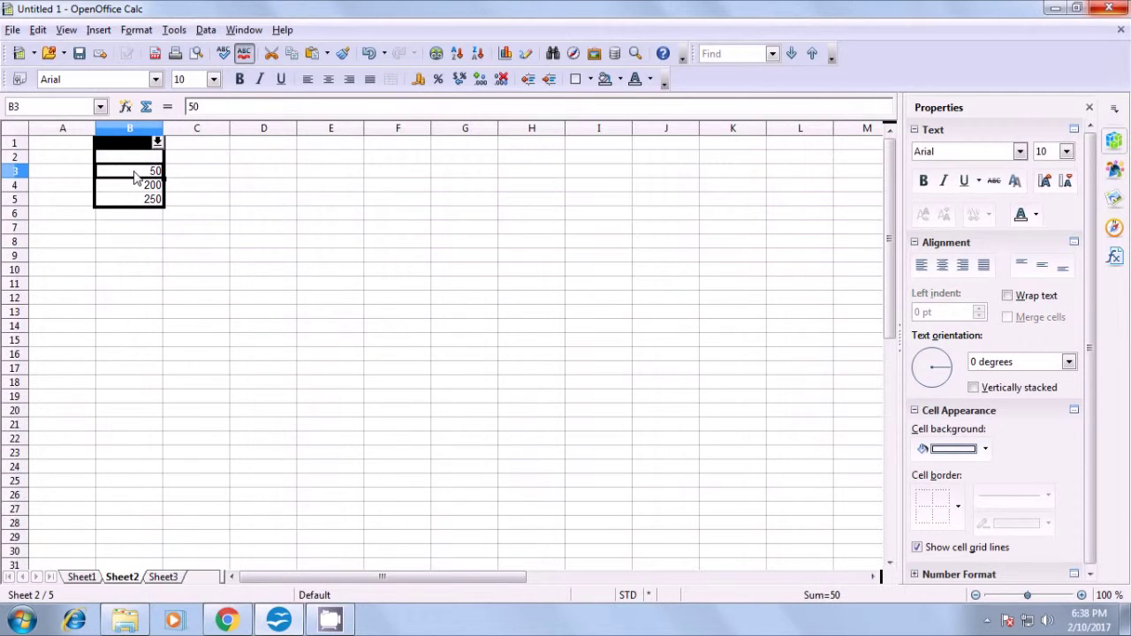
key("Delete")
type("56")
key("BackSpace")
key("BackSpace")
type("a")
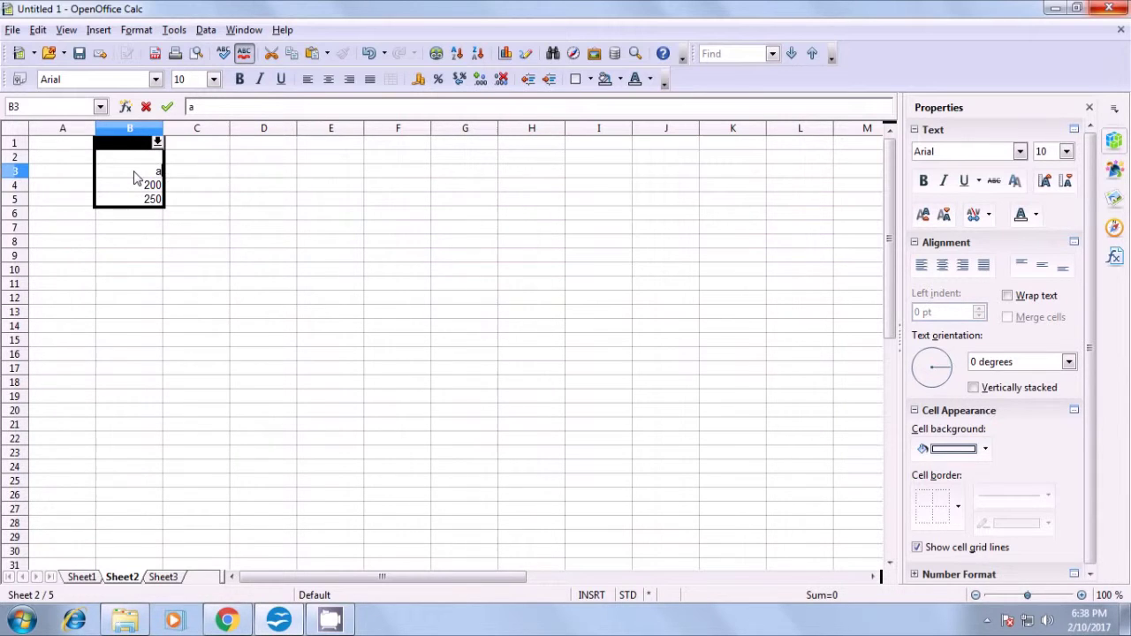
key("Return")
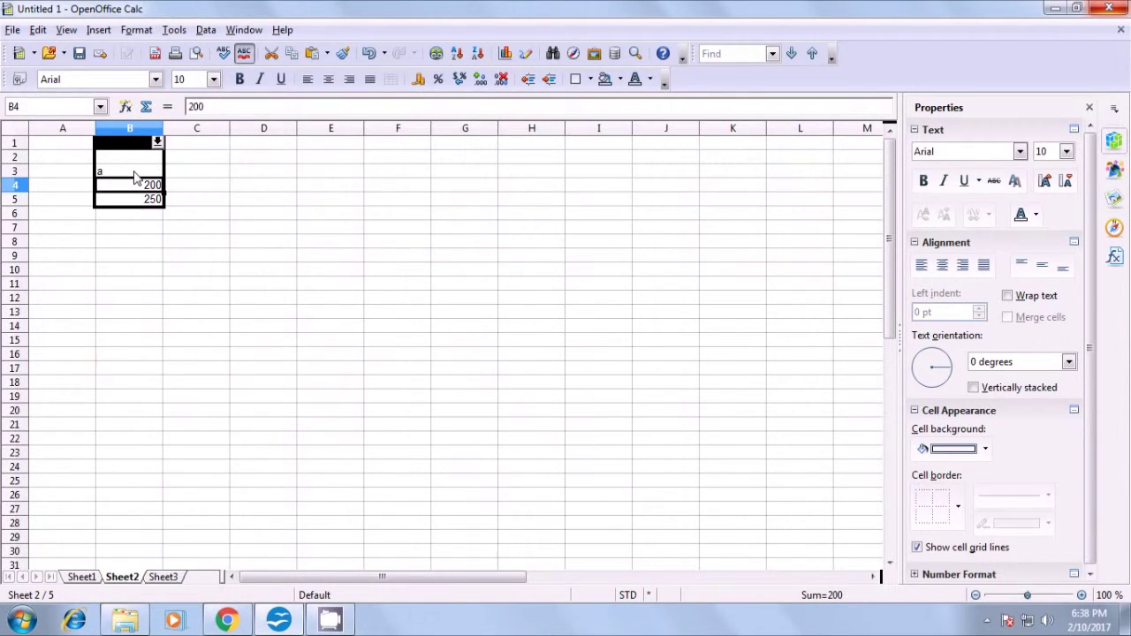
type("b")
key("Return")
type("c")
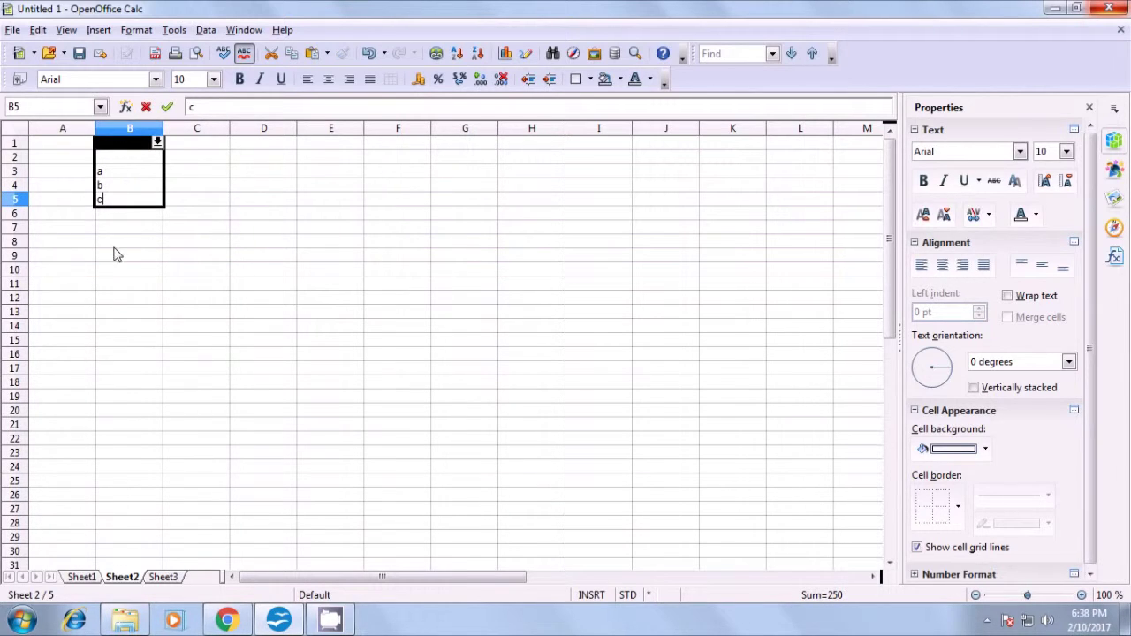
left_click(113, 250)
Switch between the 50/200/250 scenario and the a/b/c scenario to confirm values swap.
left_click(208, 202)
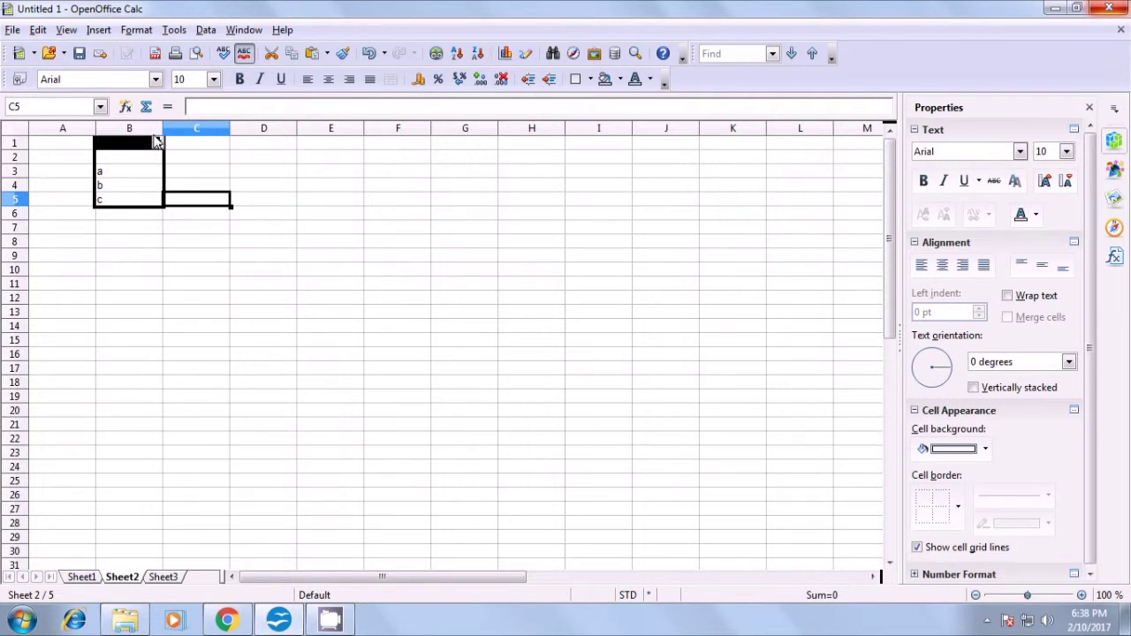
left_click(156, 140)
left_click(212, 187)
left_click(158, 142)
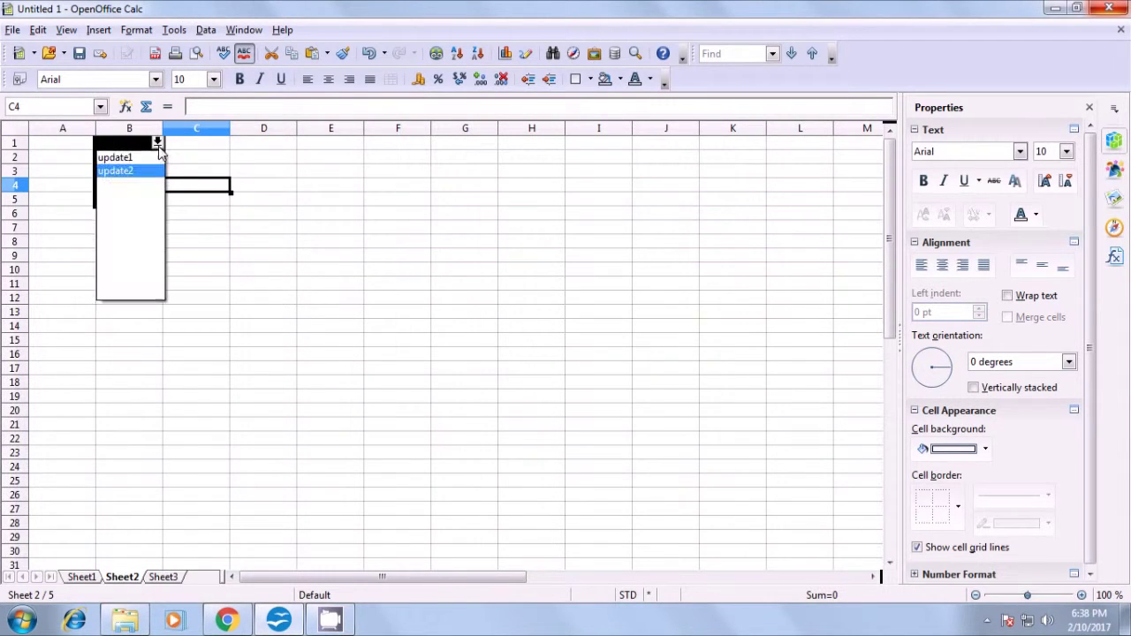
left_click(115, 171)
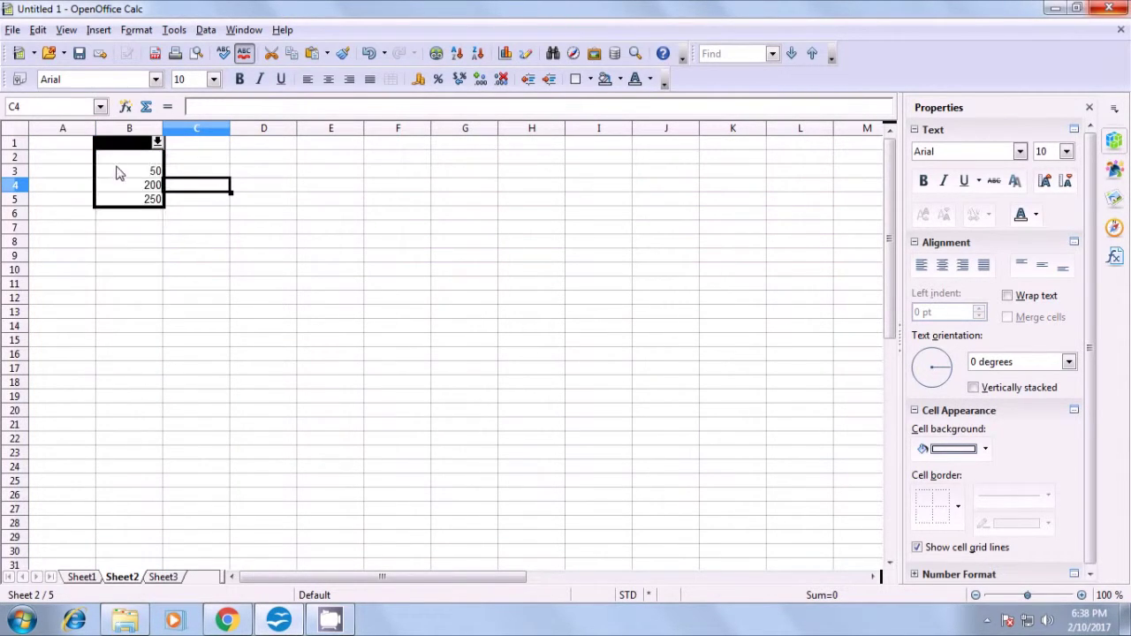
left_click(157, 142)
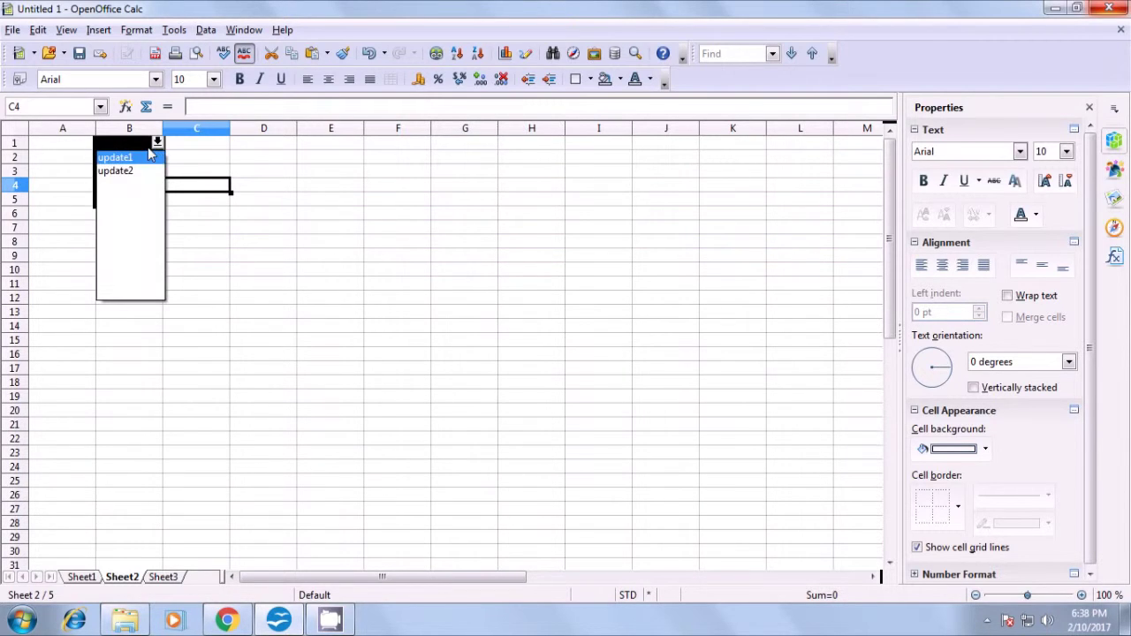
left_click(133, 172)
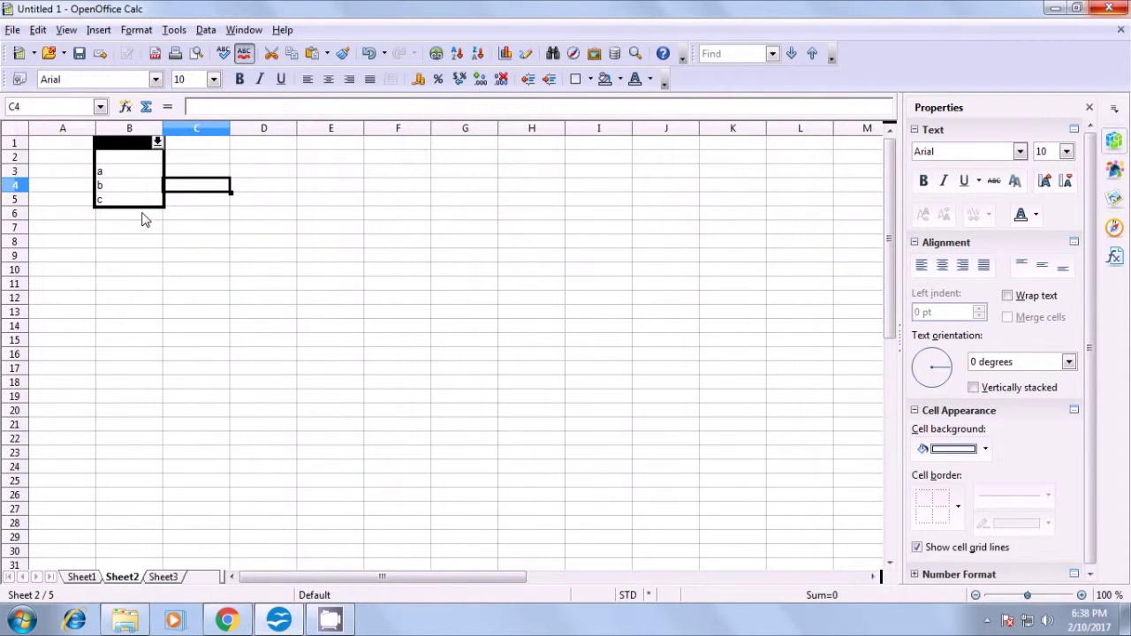
left_click(200, 217)
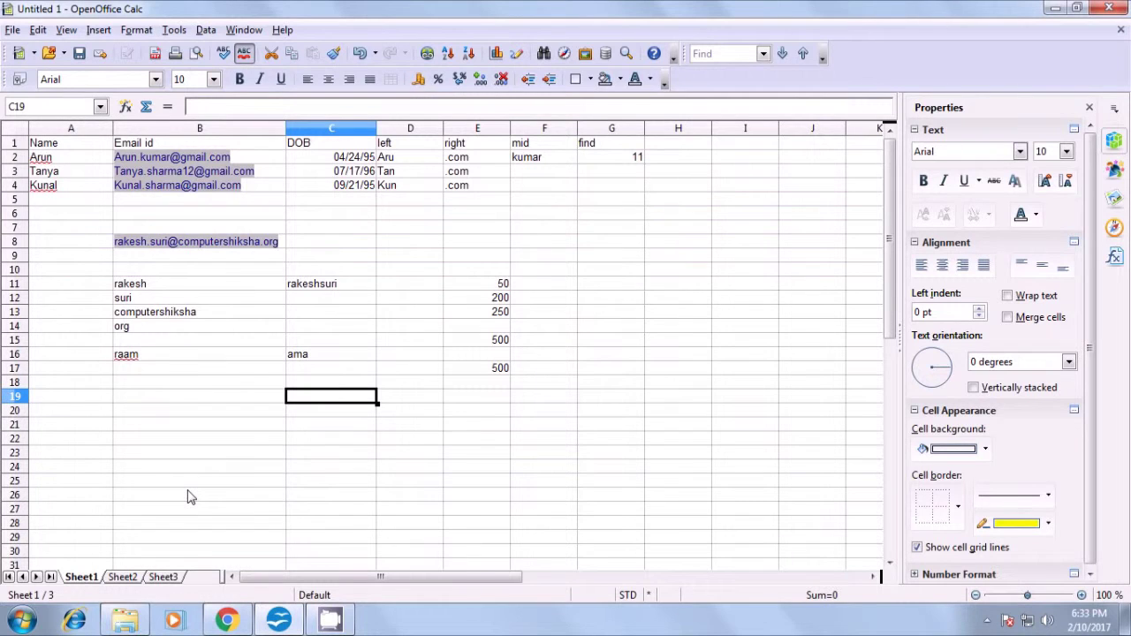
Enter 50, 75 and 100 in C19:E19.
type("50")
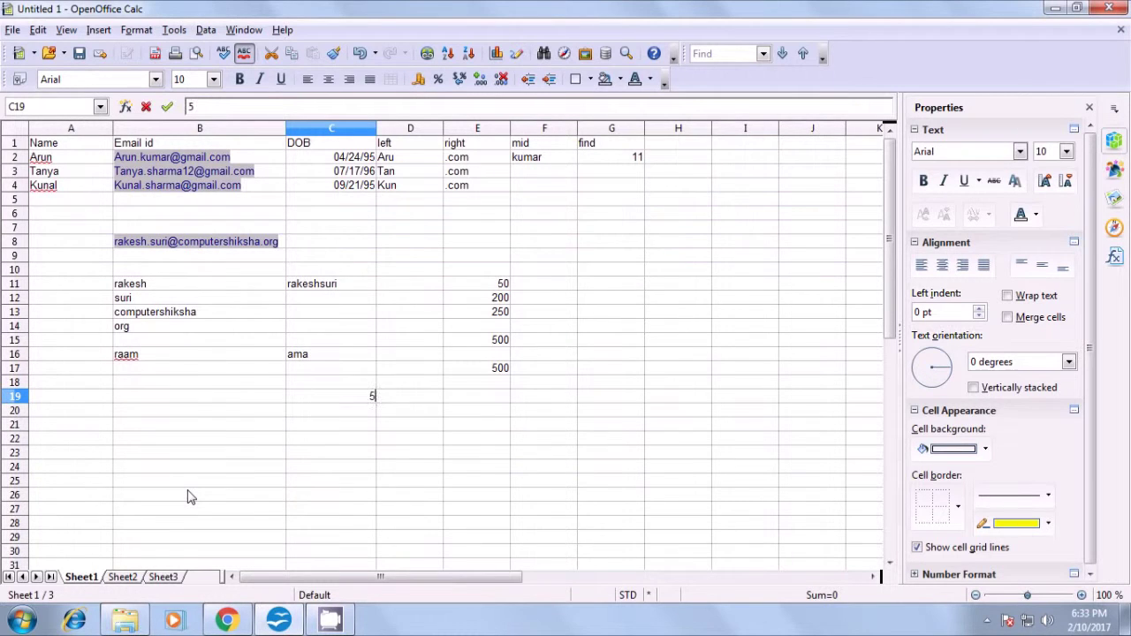
left_click(406, 396)
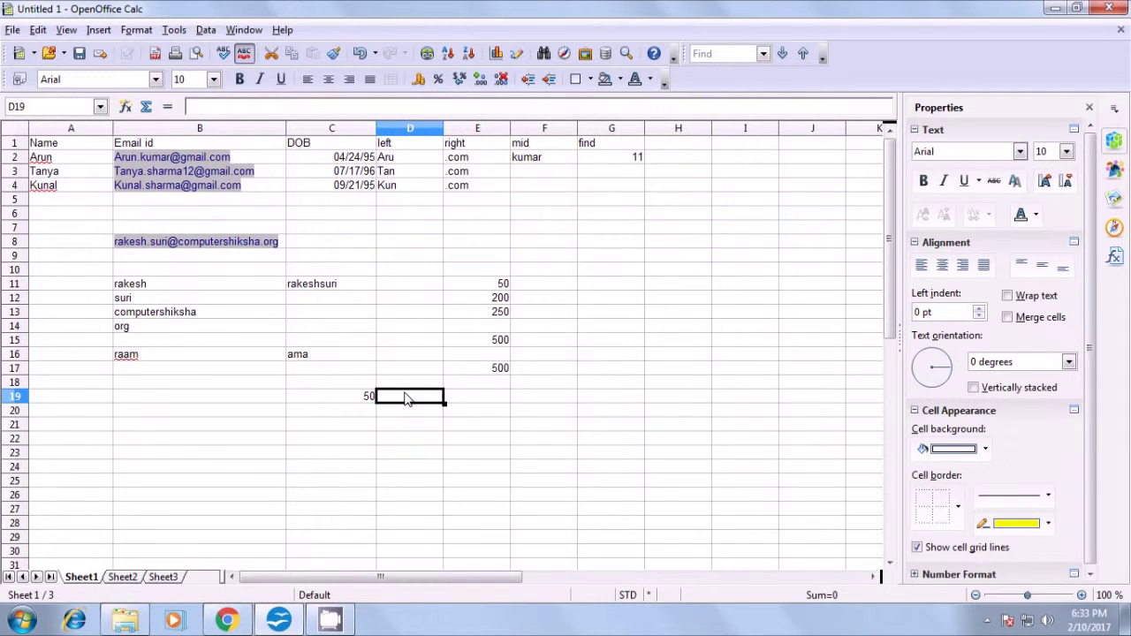
type("75")
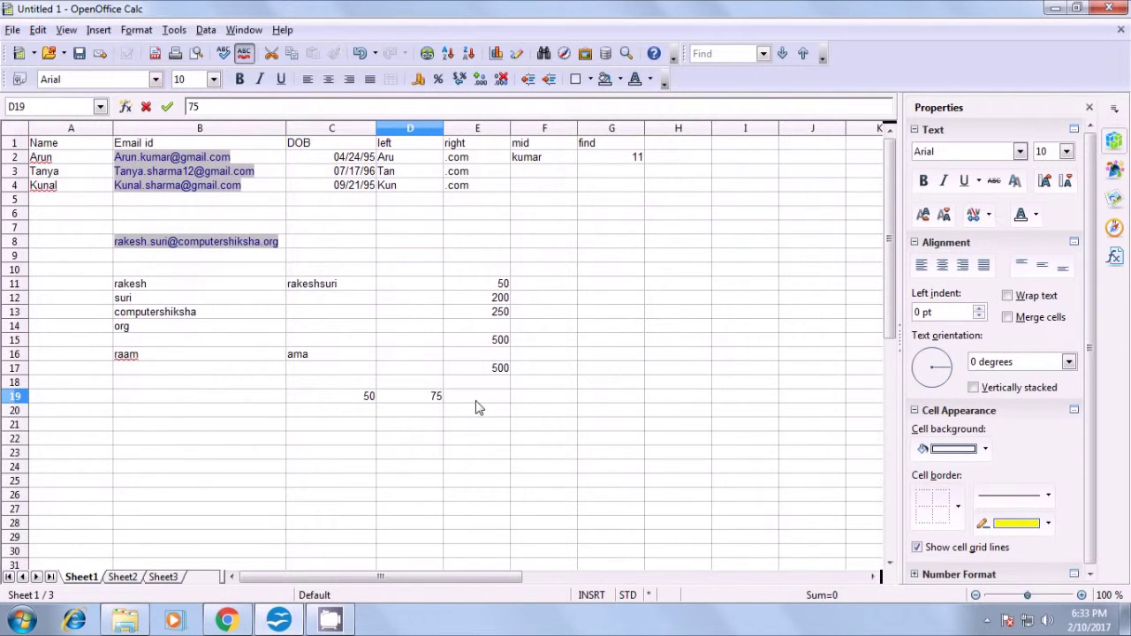
left_click(478, 405)
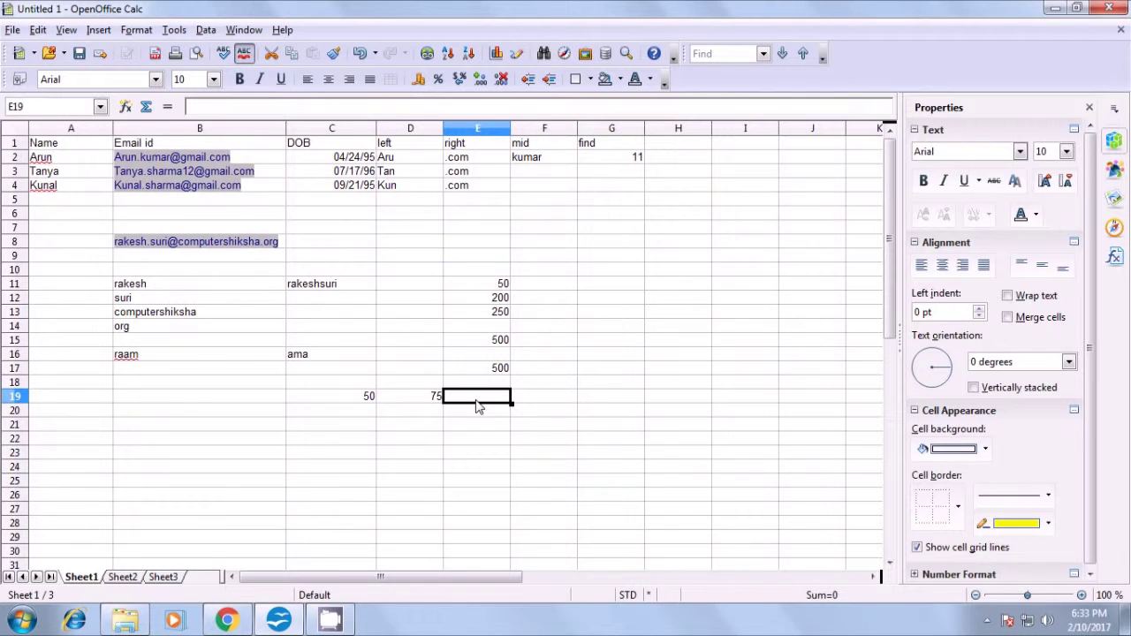
type("100")
left_click(350, 418)
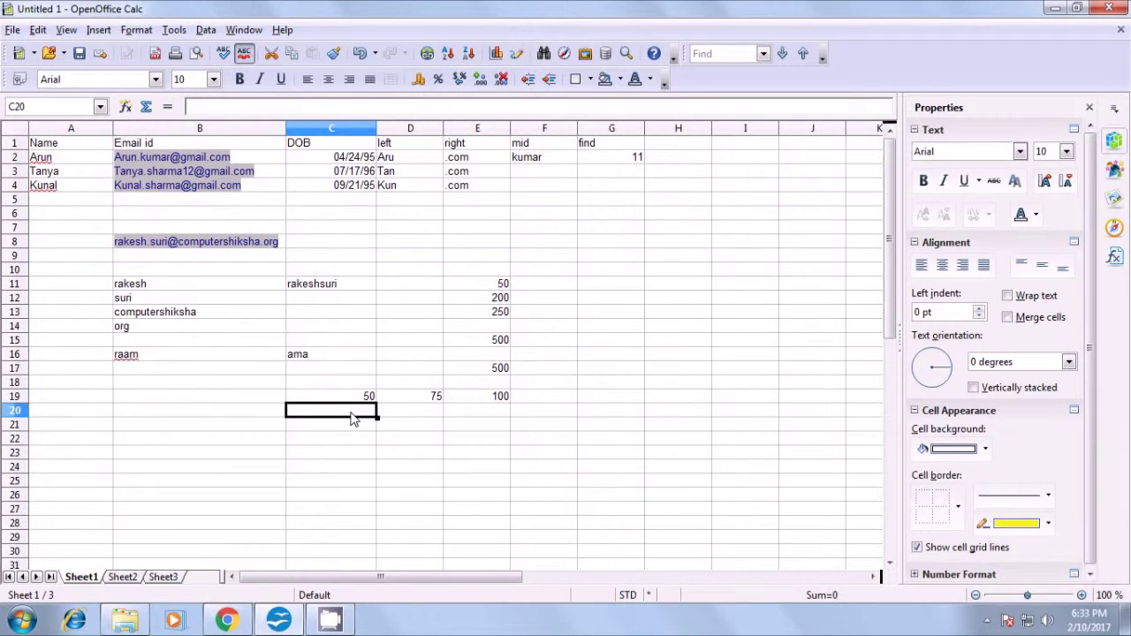
Enter 125, 150 and 200 in C20:E20.
type("125")
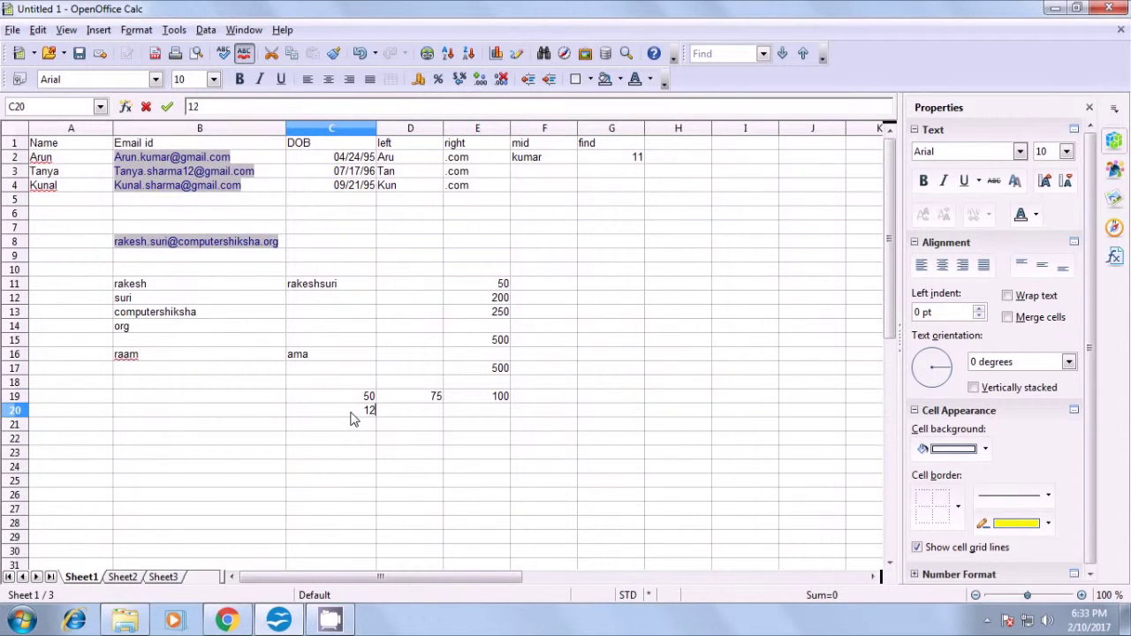
left_click(427, 412)
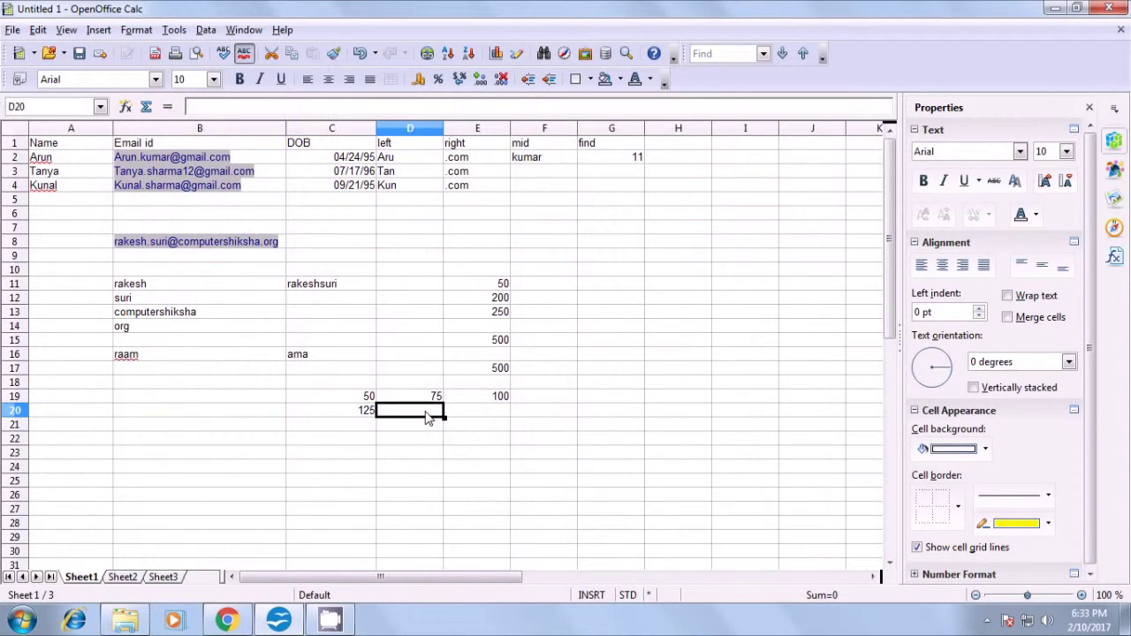
type("150")
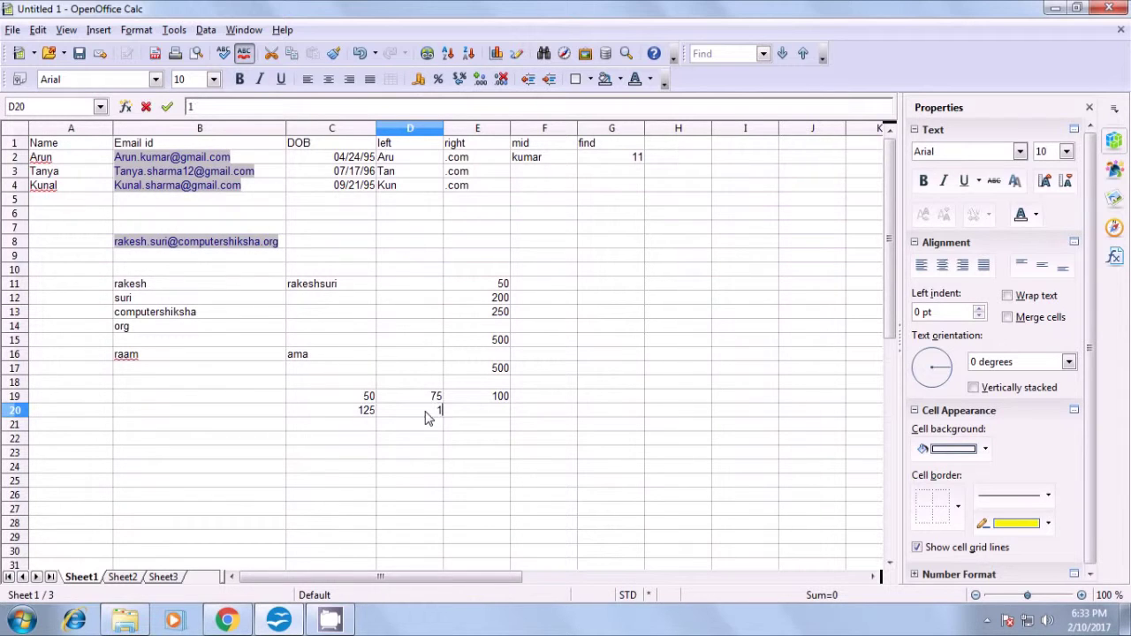
left_click(470, 413)
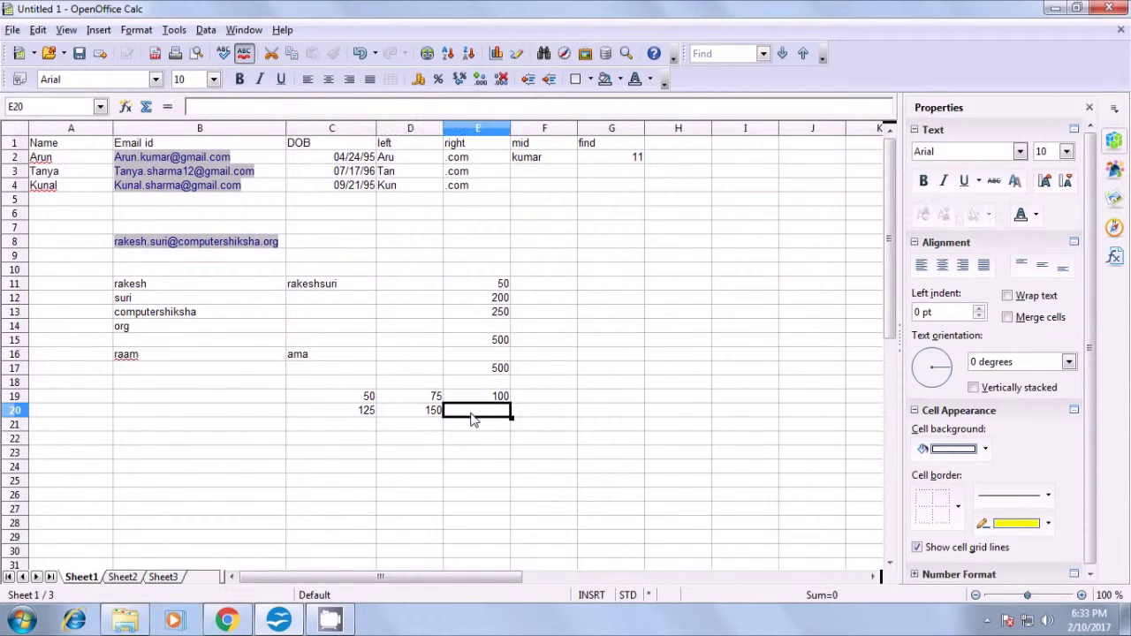
type("200")
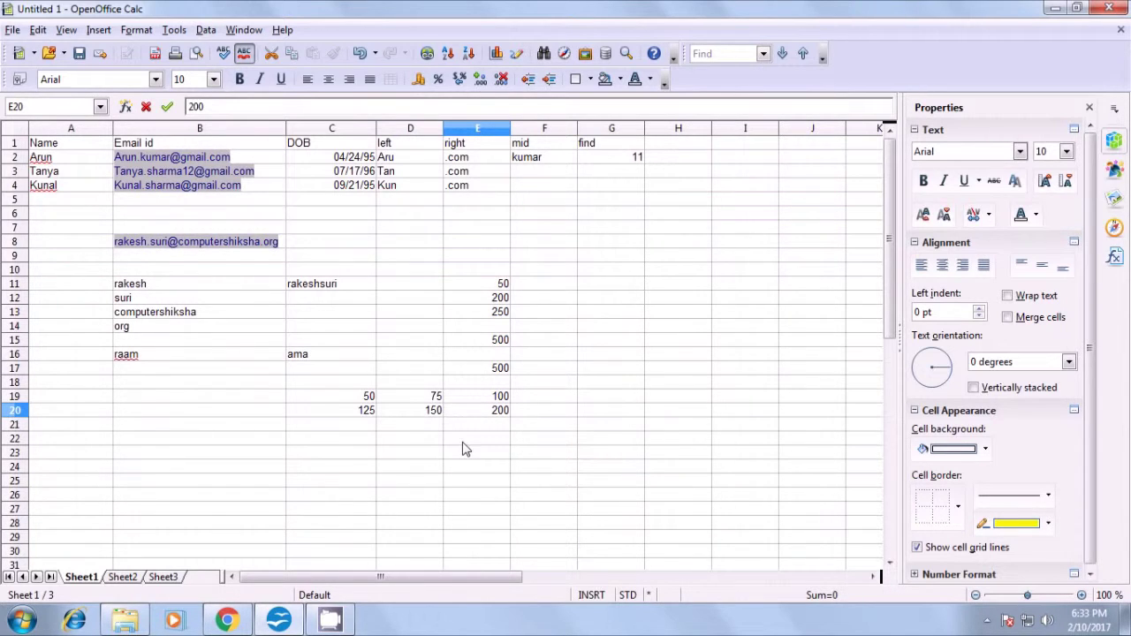
left_click(463, 444)
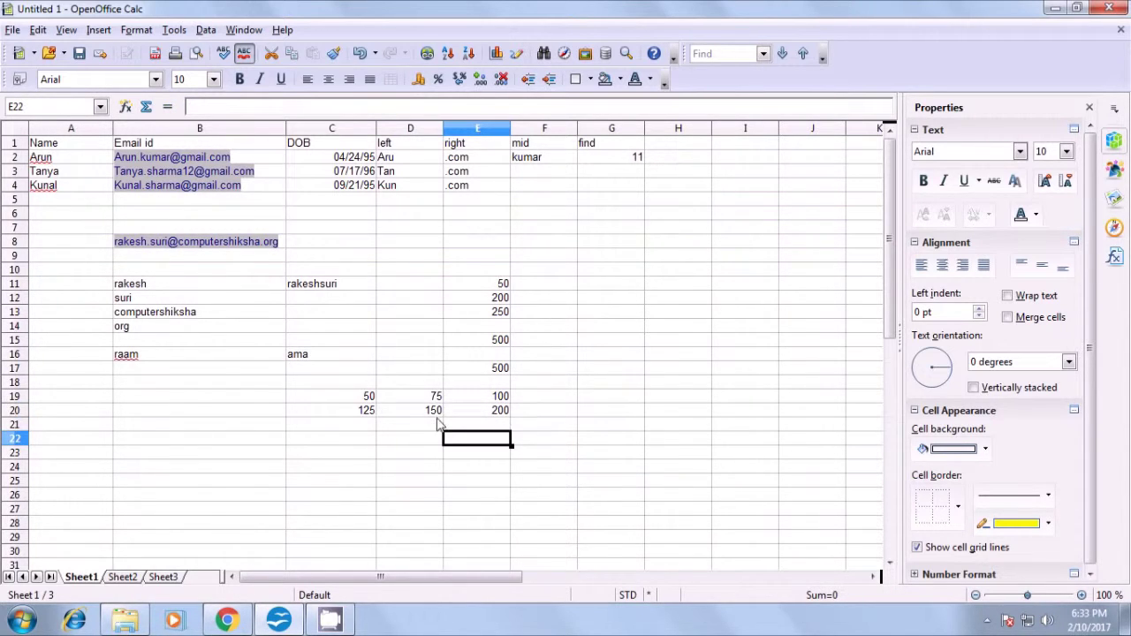
left_click(204, 400)
Enter =SUM(C19:E19;C20:E20) in B19 so it totals 700.
type("=sum")
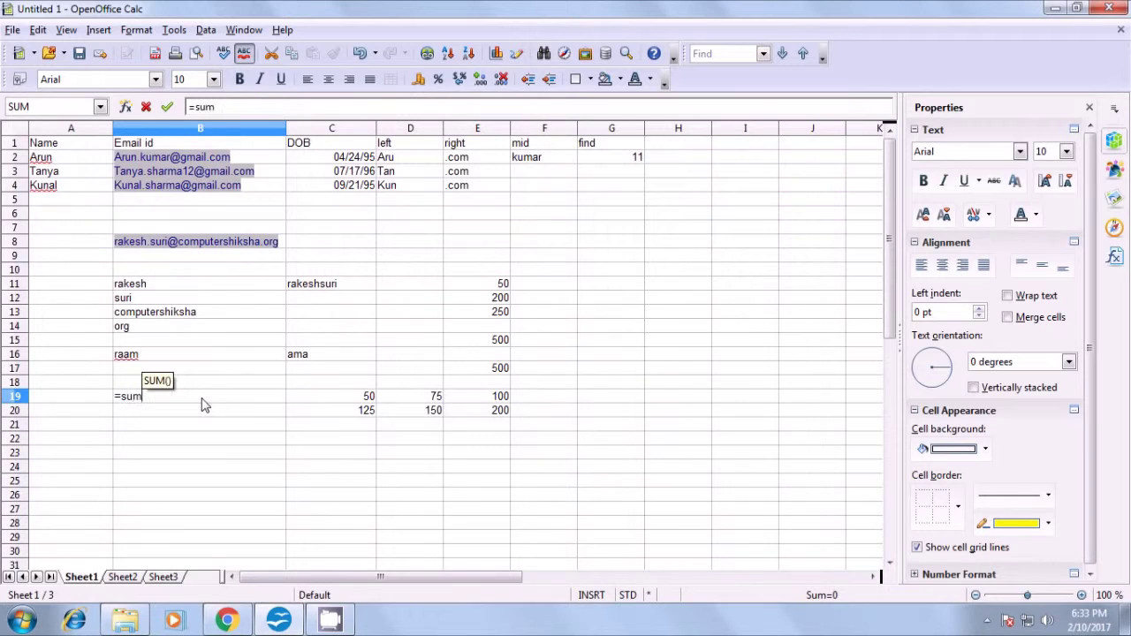
type("(")
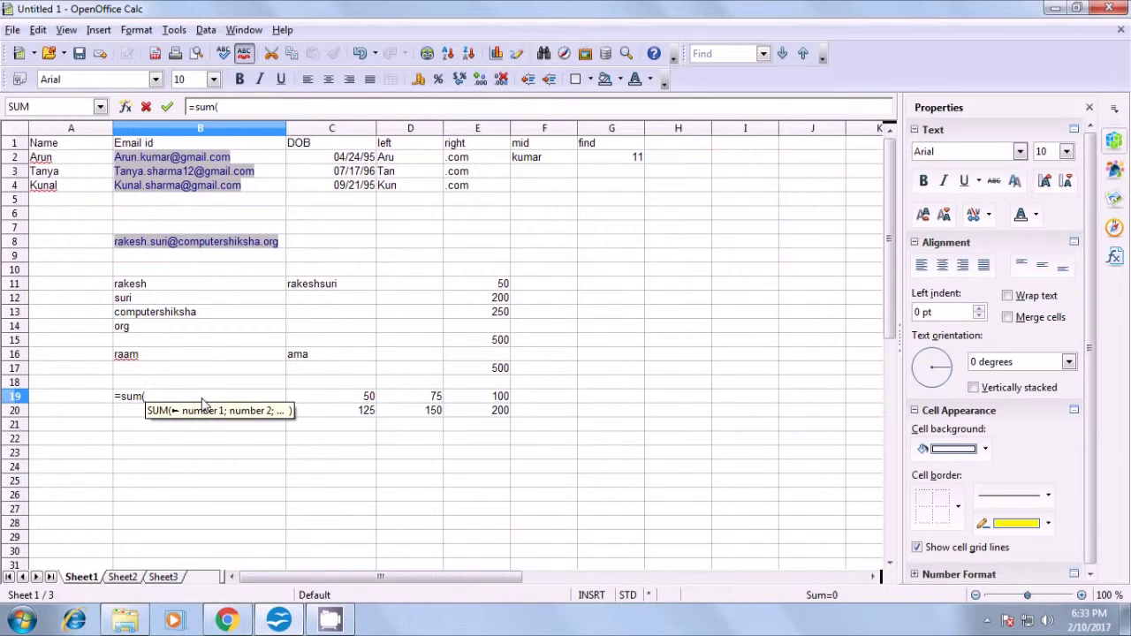
left_click_drag(371, 400, 468, 400)
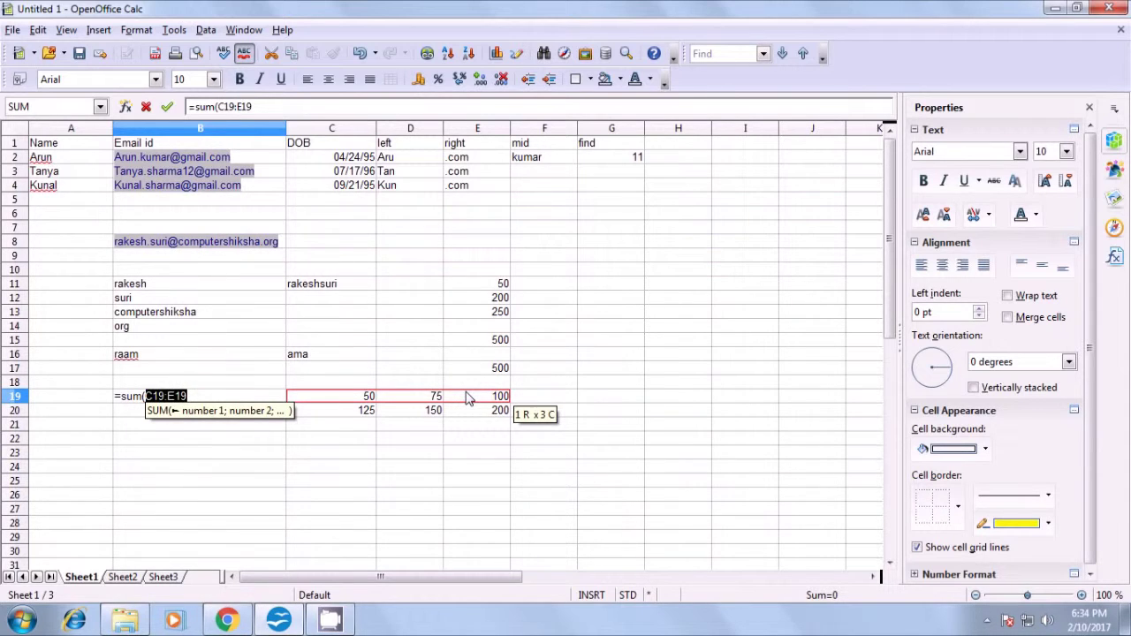
type(";")
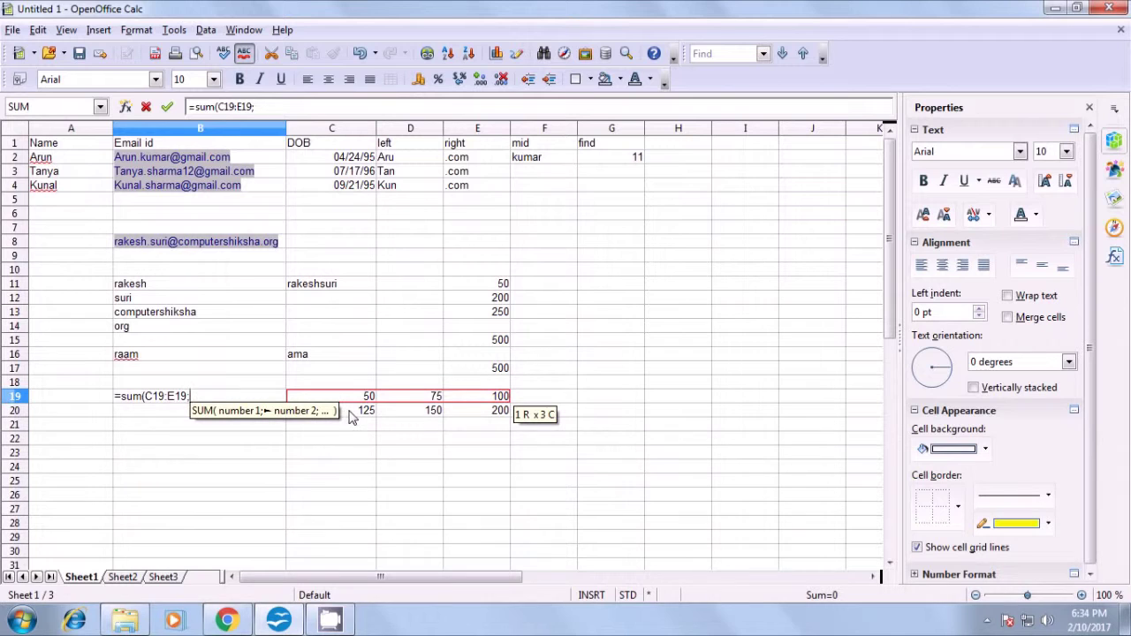
left_click_drag(357, 417, 482, 420)
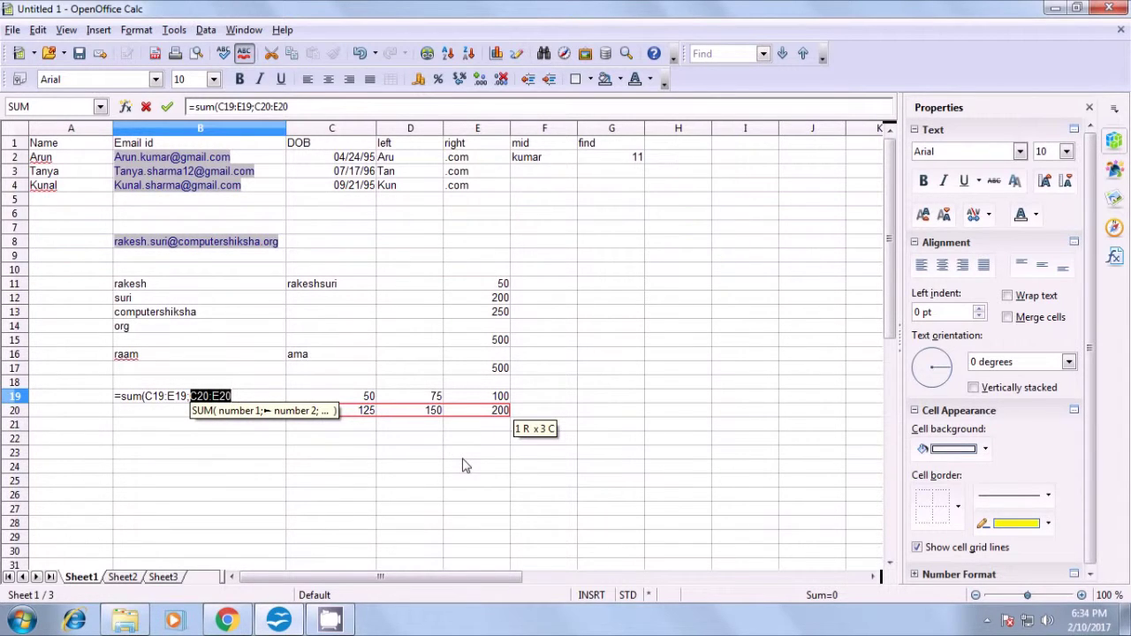
type(")")
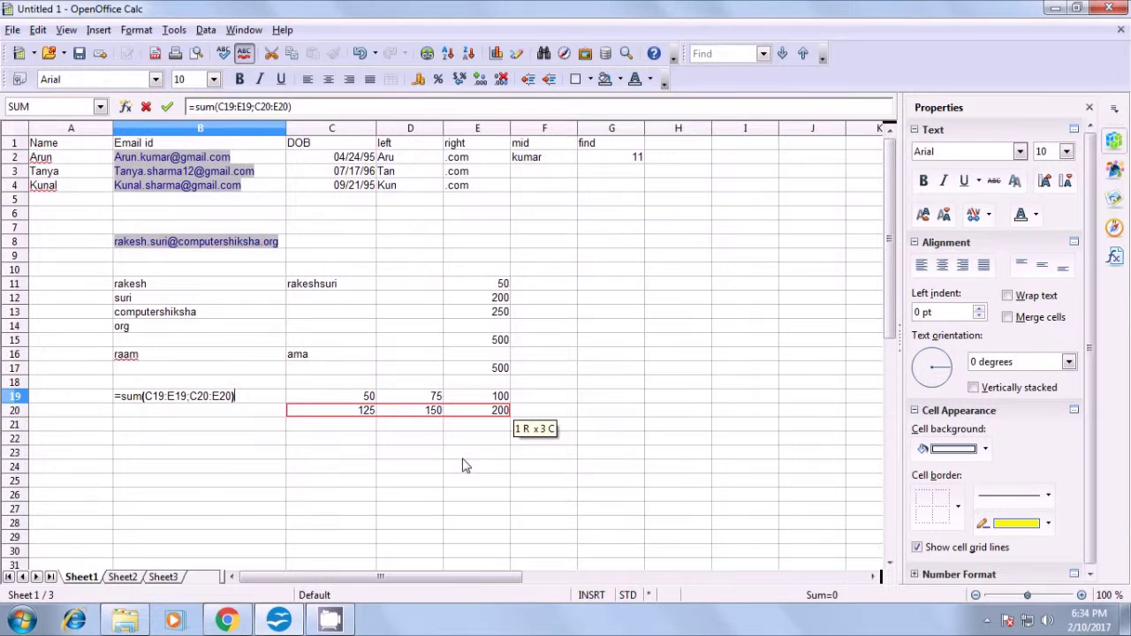
key("Return")
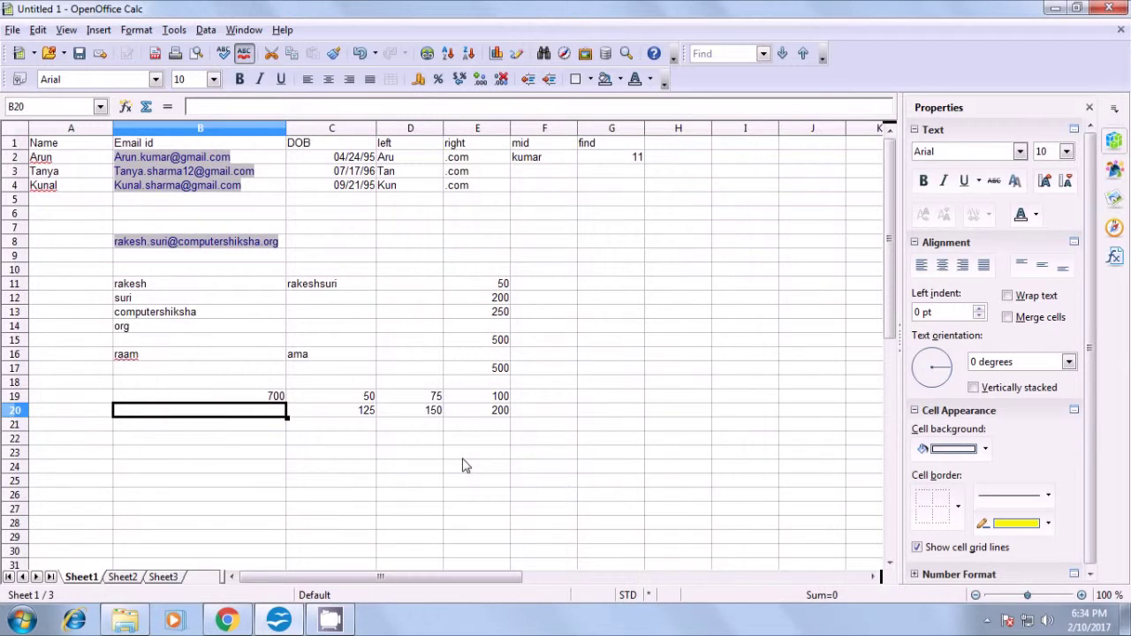
left_click(261, 397)
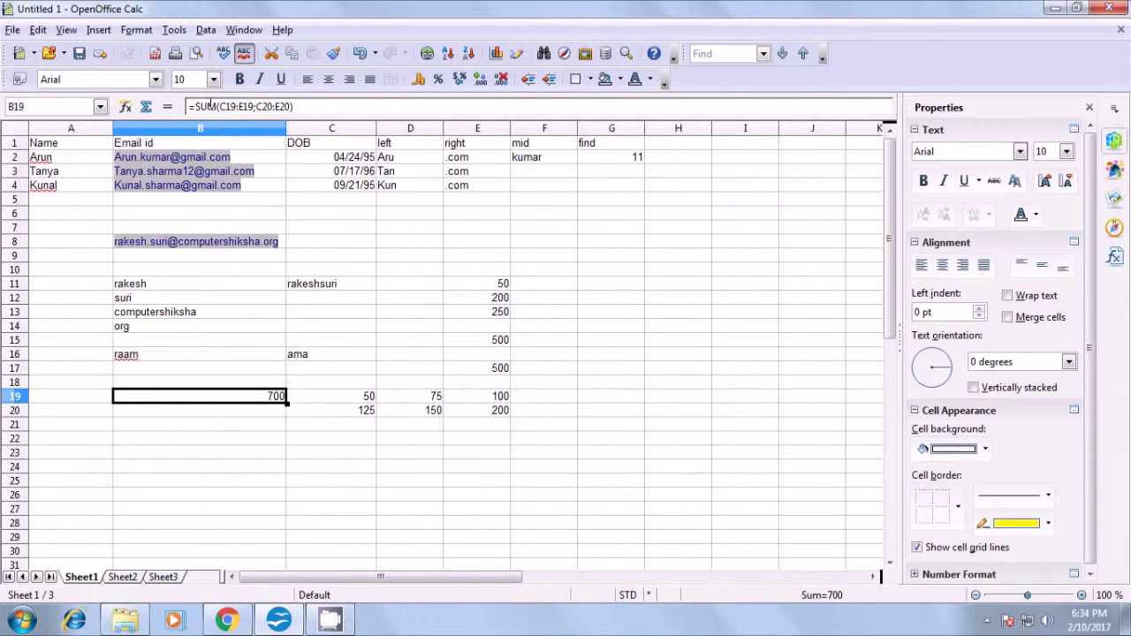
left_click(174, 30)
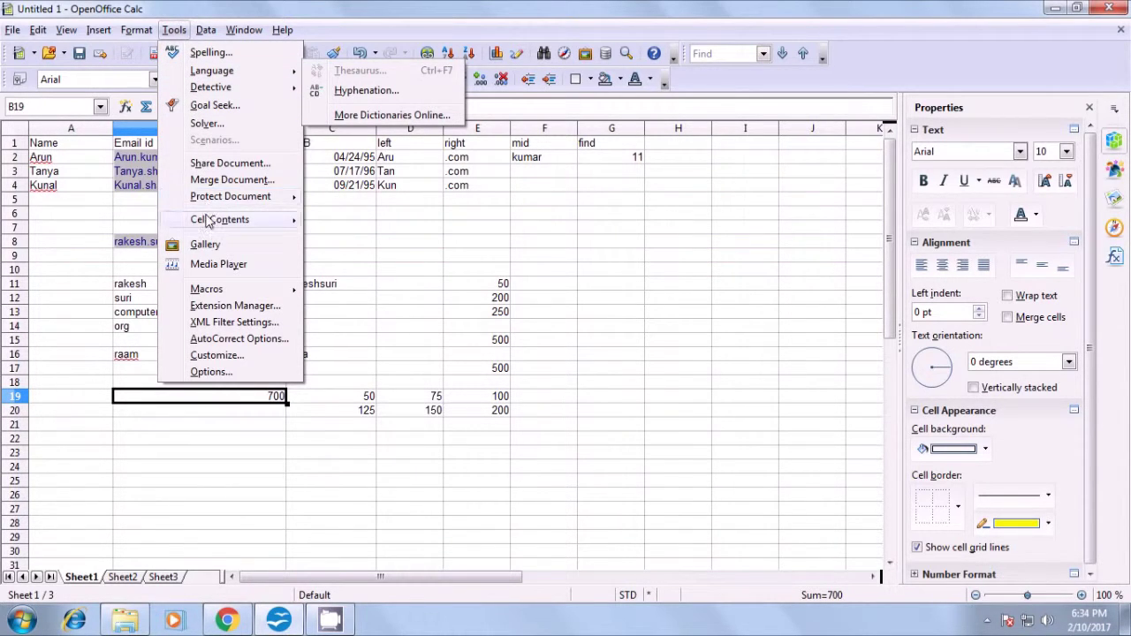
Solve B19 to a value of 1000 by changing C19:D19 and keep the result.
mouse_move(207, 221)
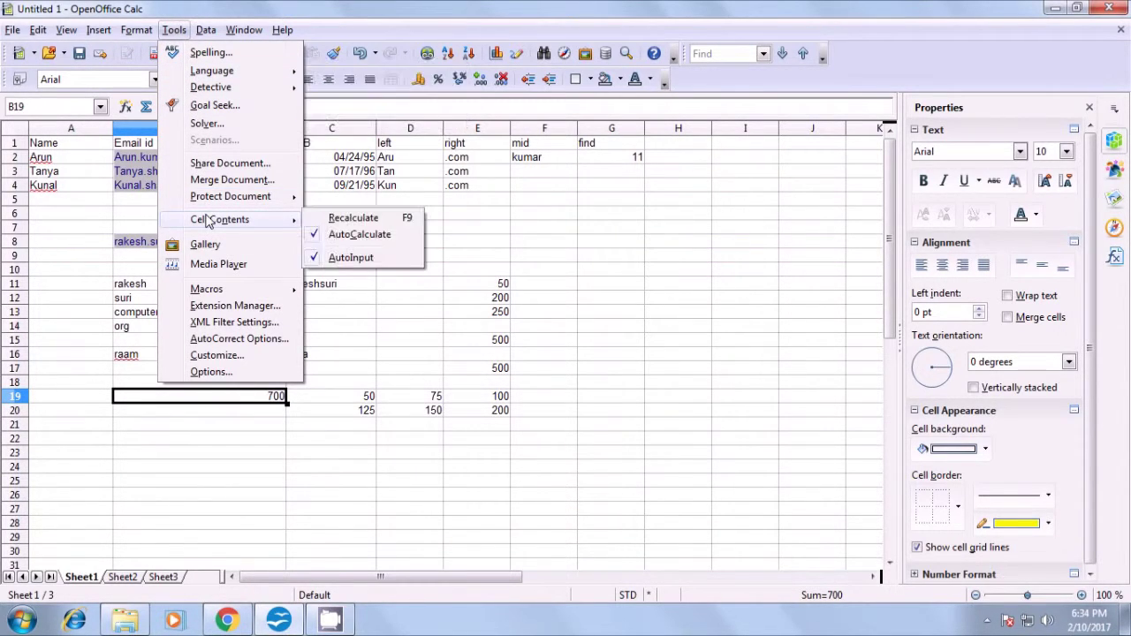
left_click(207, 124)
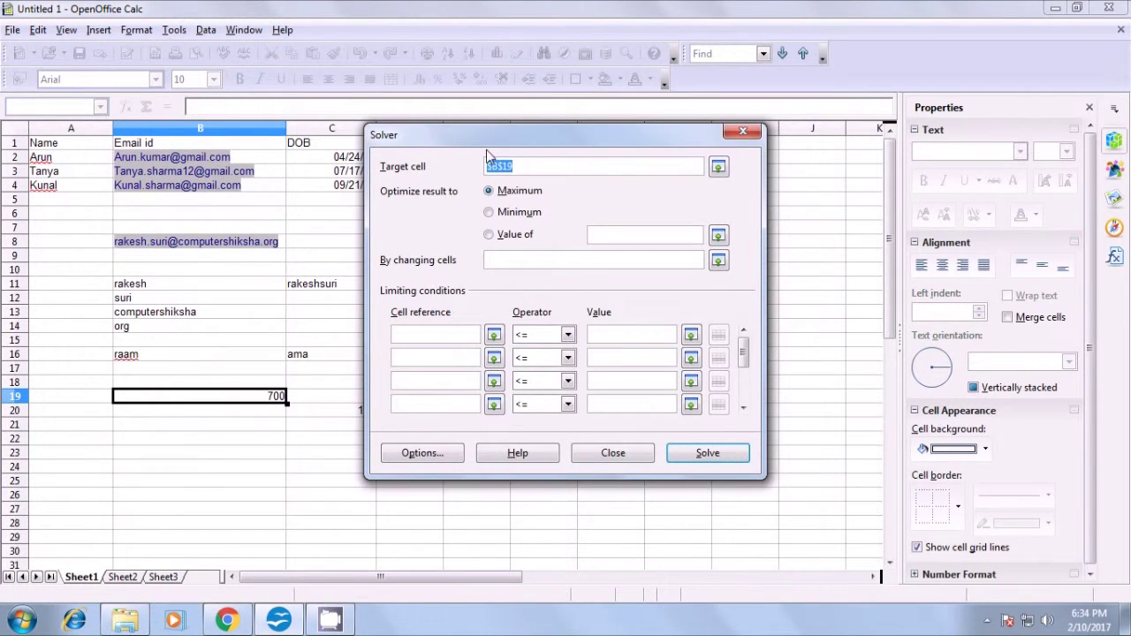
left_click_drag(494, 141, 542, 145)
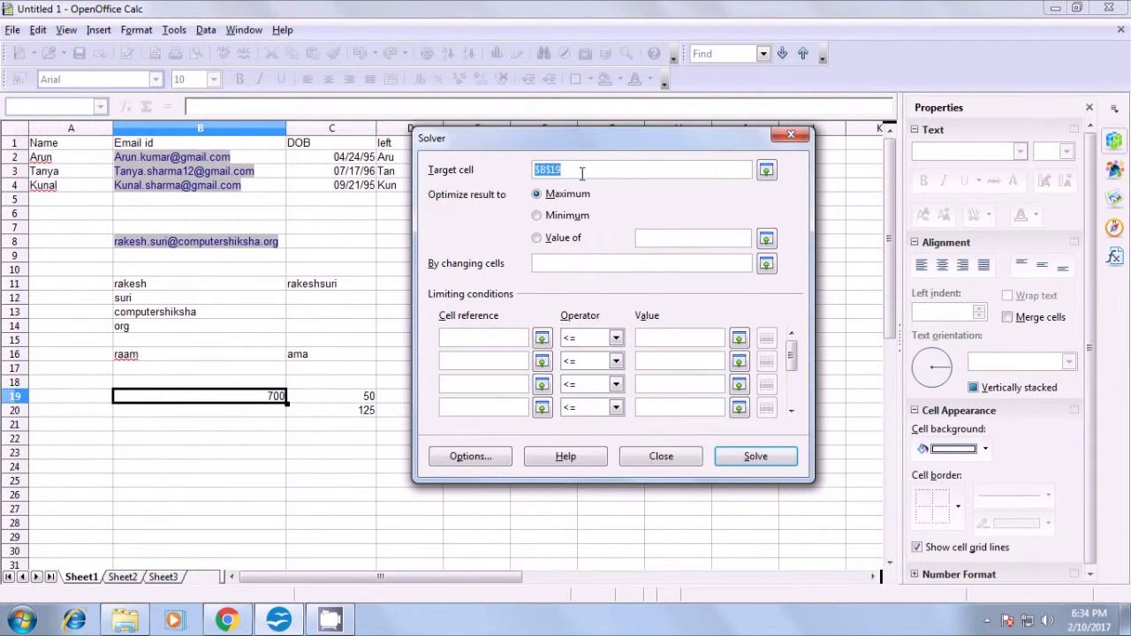
left_click(543, 240)
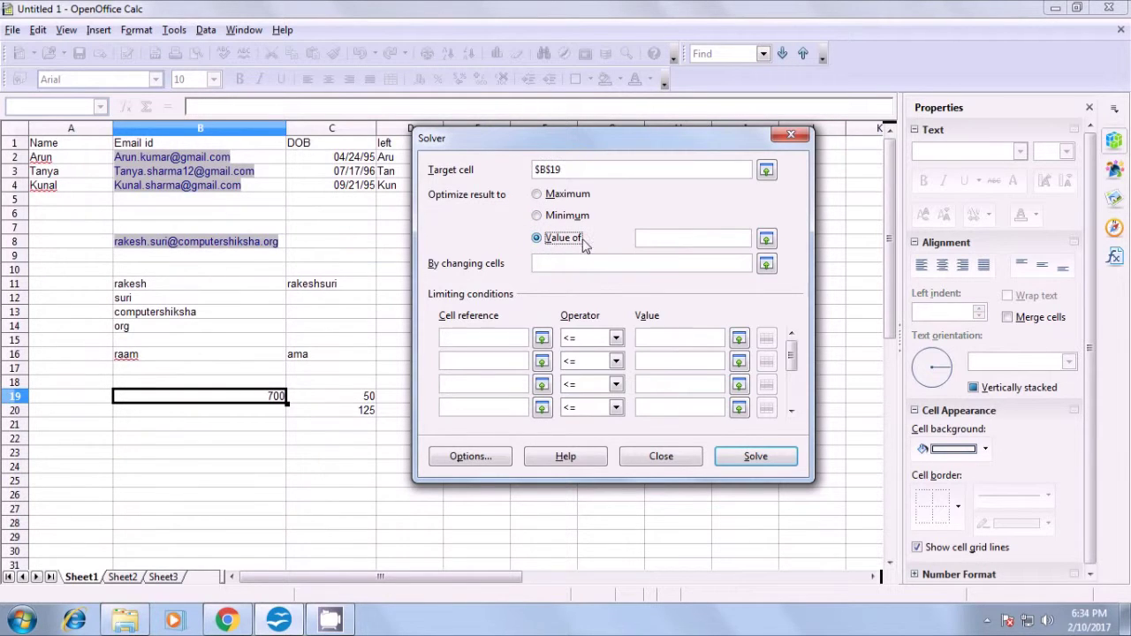
left_click(654, 239)
type("1000")
left_click(617, 267)
left_click_drag(628, 141, 782, 169)
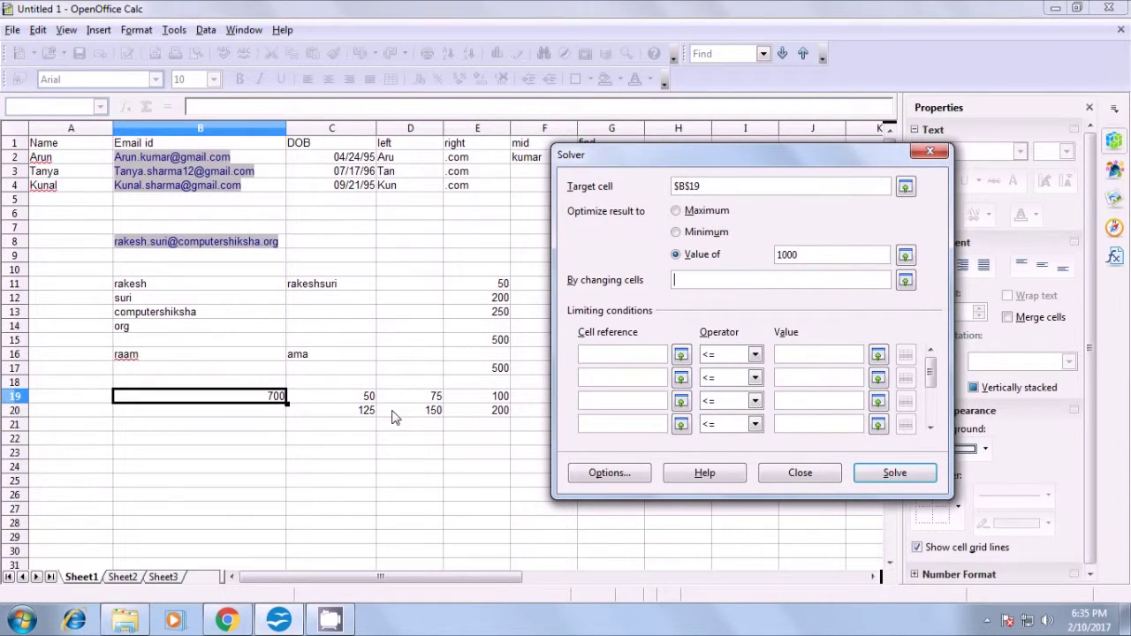
left_click_drag(362, 399, 424, 403)
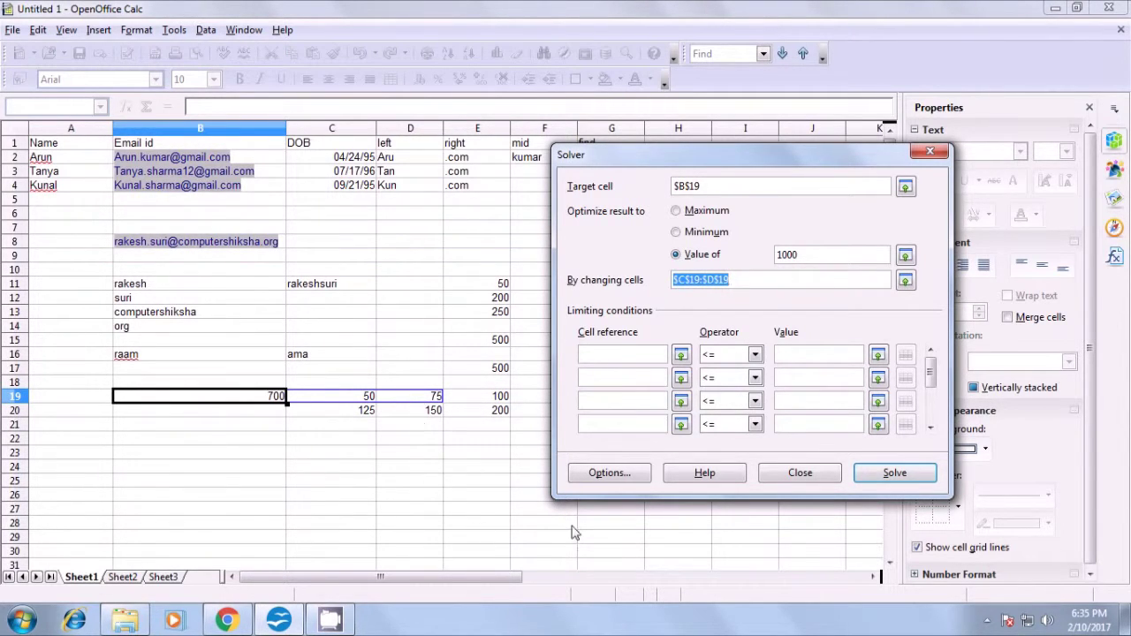
left_click(893, 480)
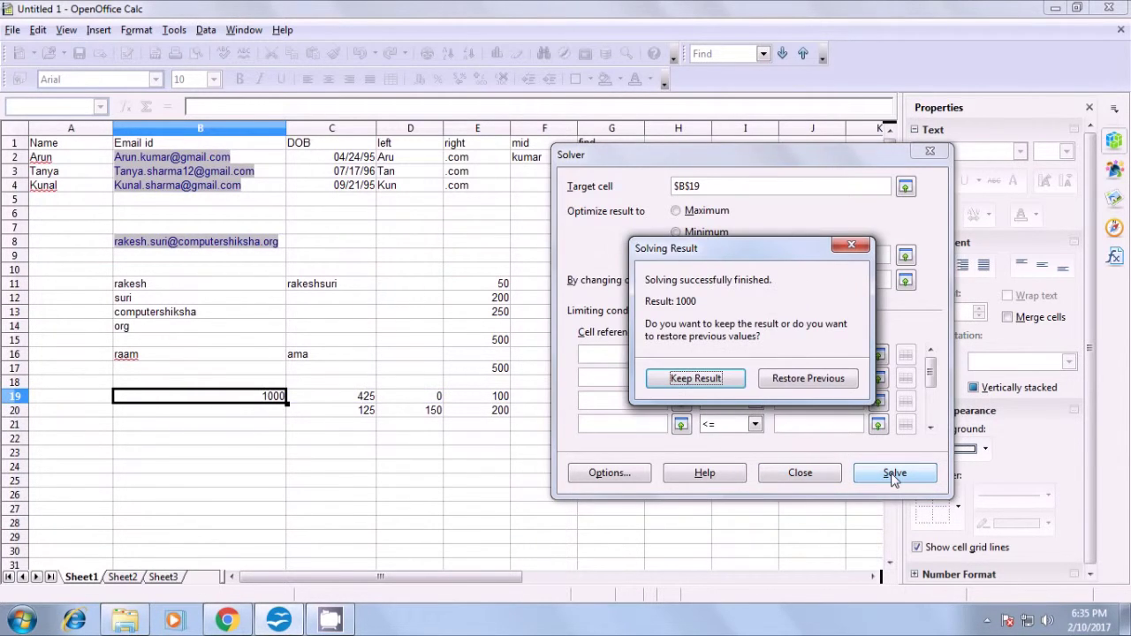
left_click(674, 380)
Check that C19 is 425, D19 is 0 and B19 totals 1000.
left_click(422, 455)
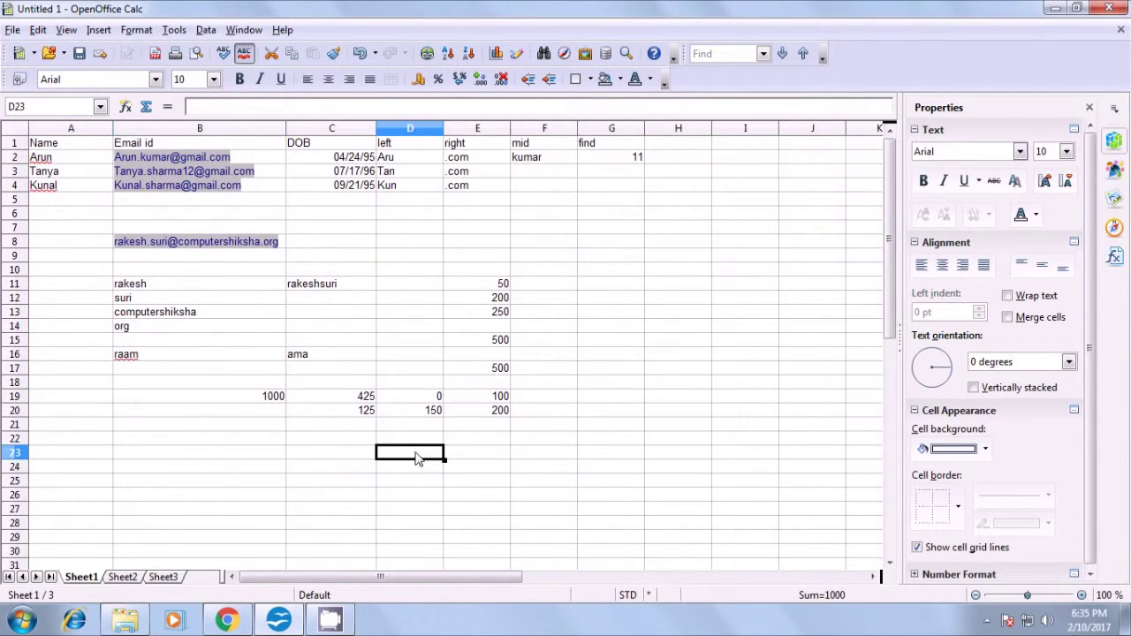
left_click(365, 400)
left_click(427, 400)
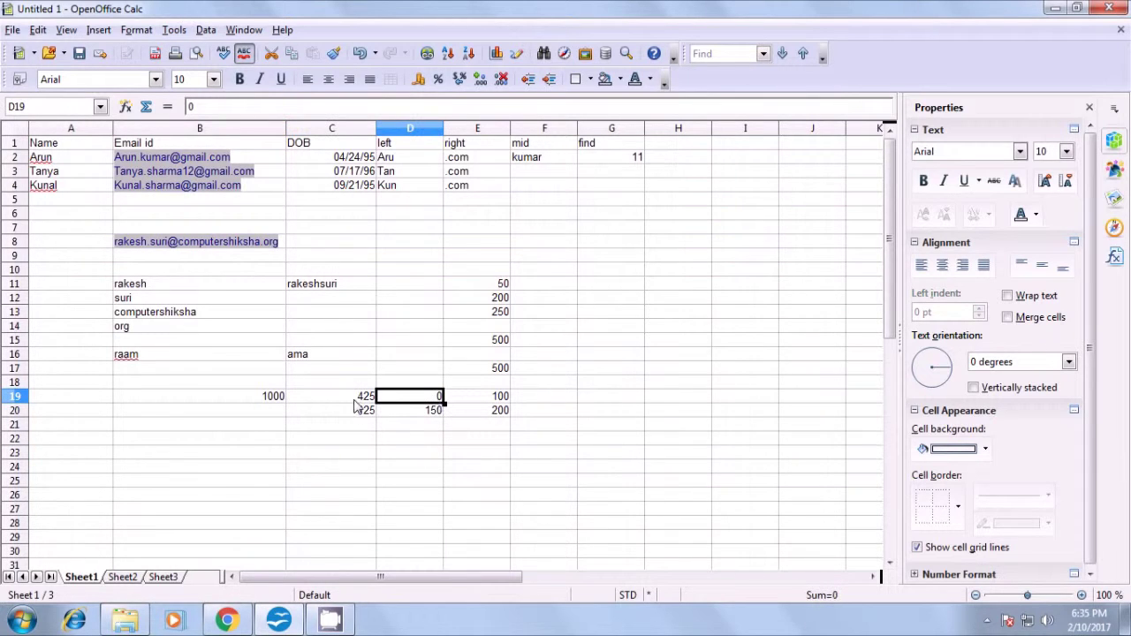
left_click(252, 399)
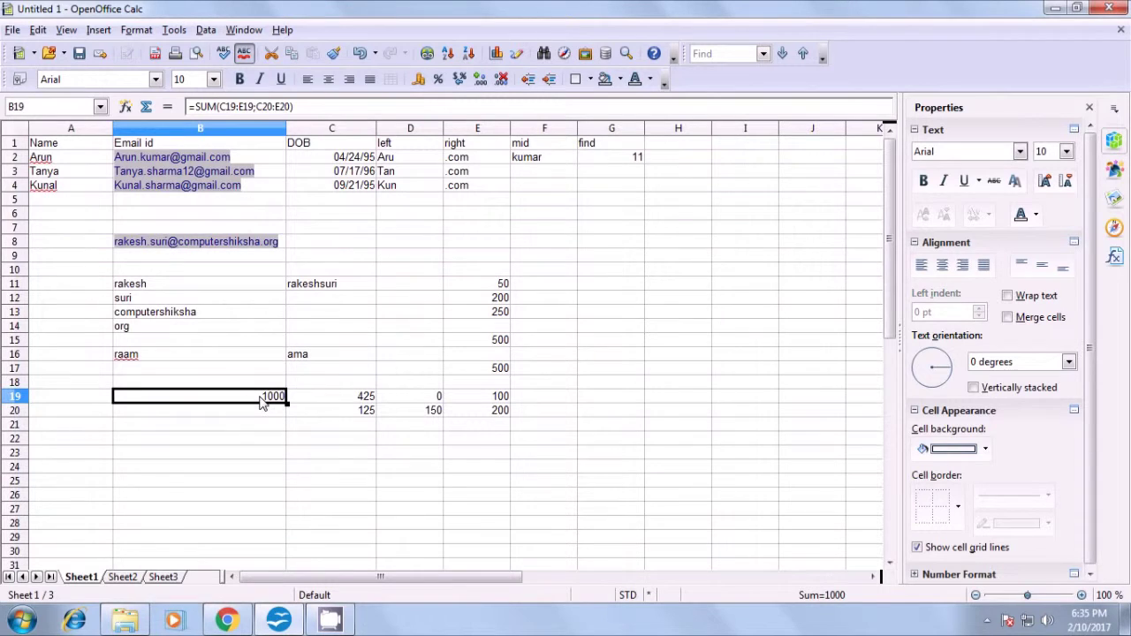
Merge the calc 8 spreadsheet into this document and close the empty changes list.
left_click(395, 448)
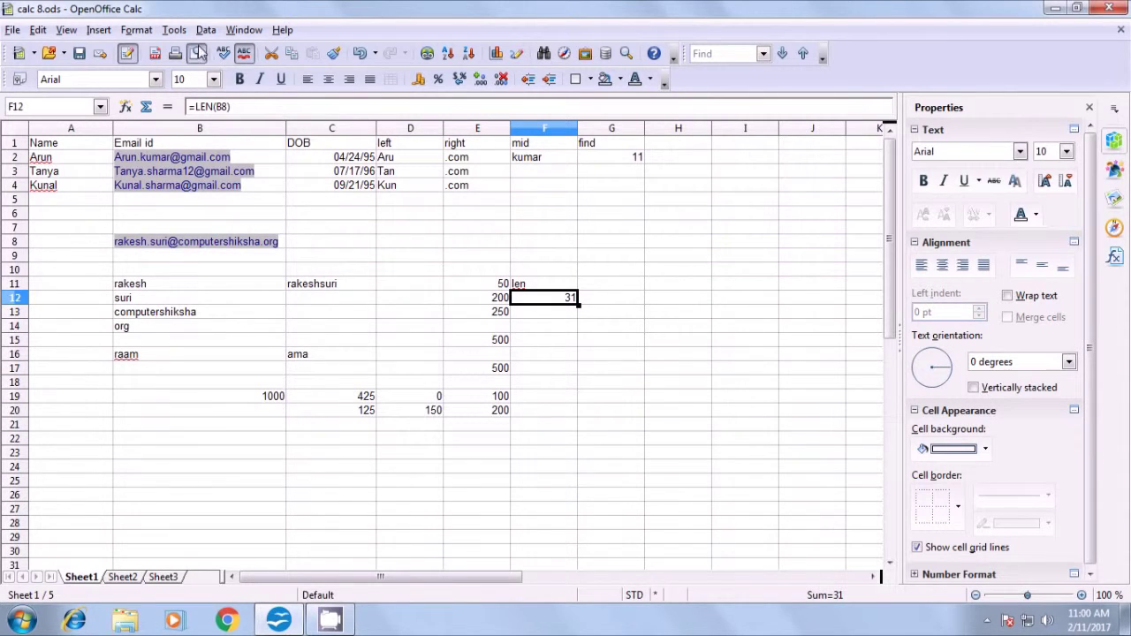
left_click(174, 31)
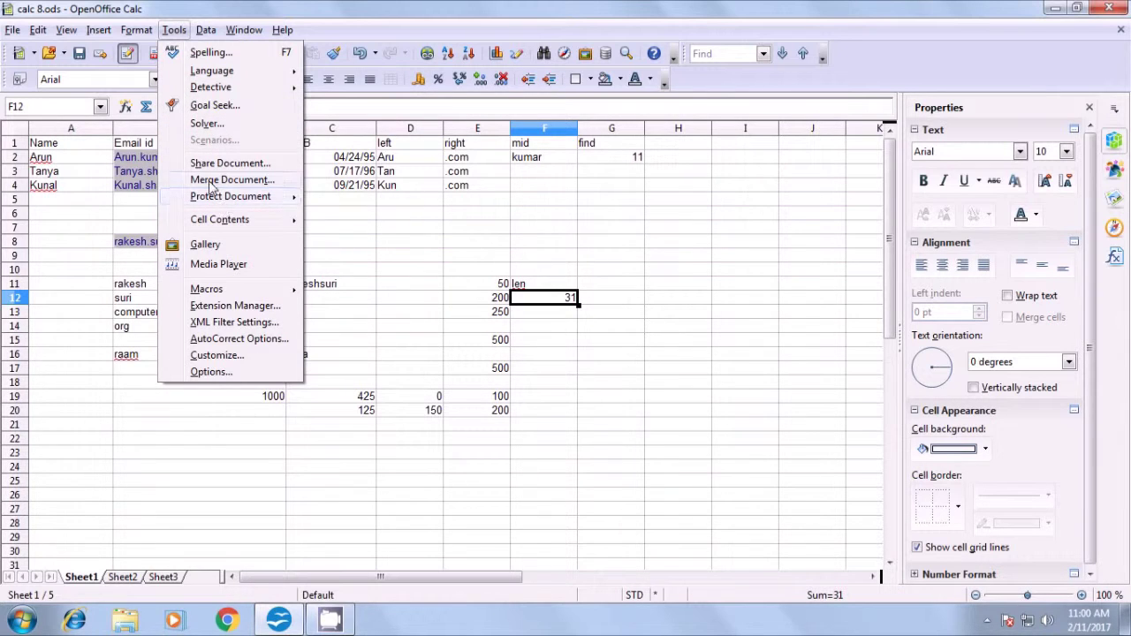
key("Escape")
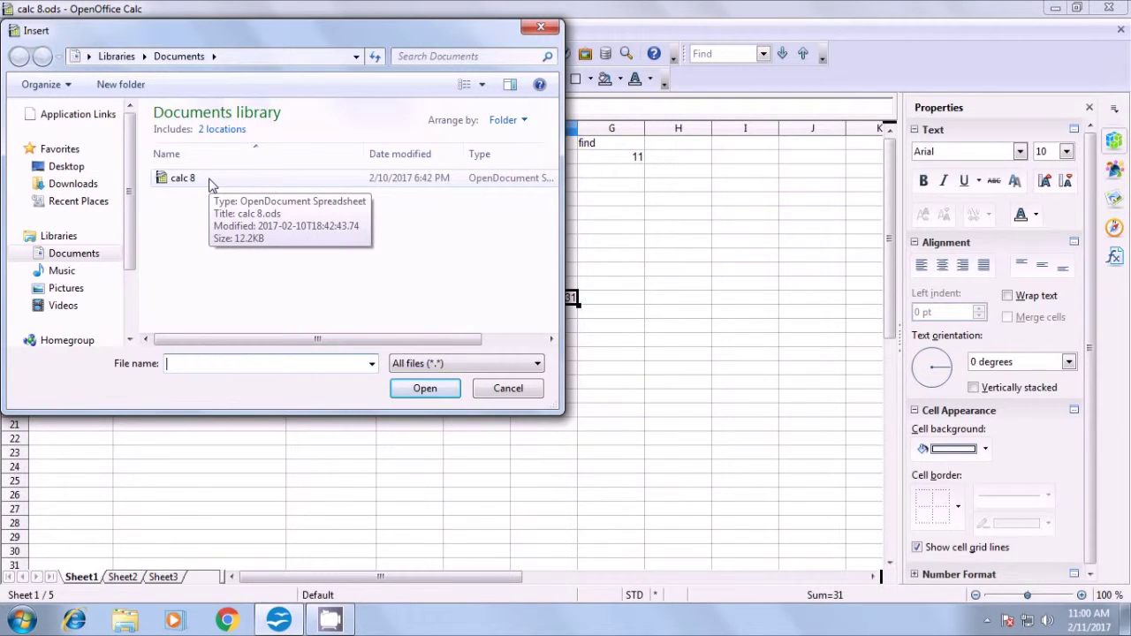
left_click(209, 180)
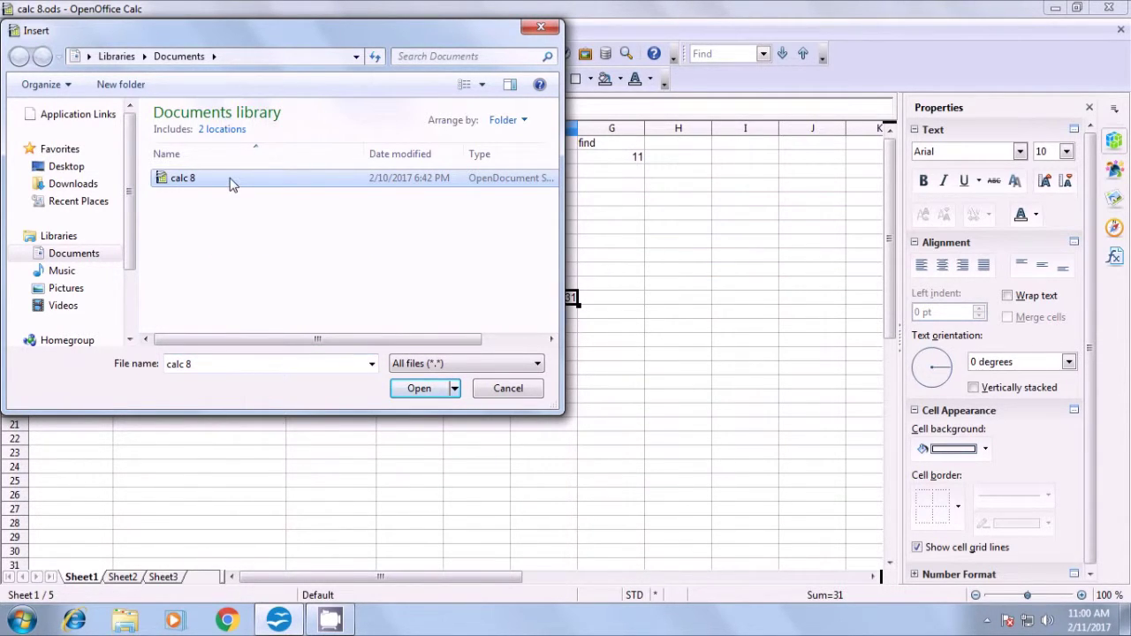
left_click(419, 389)
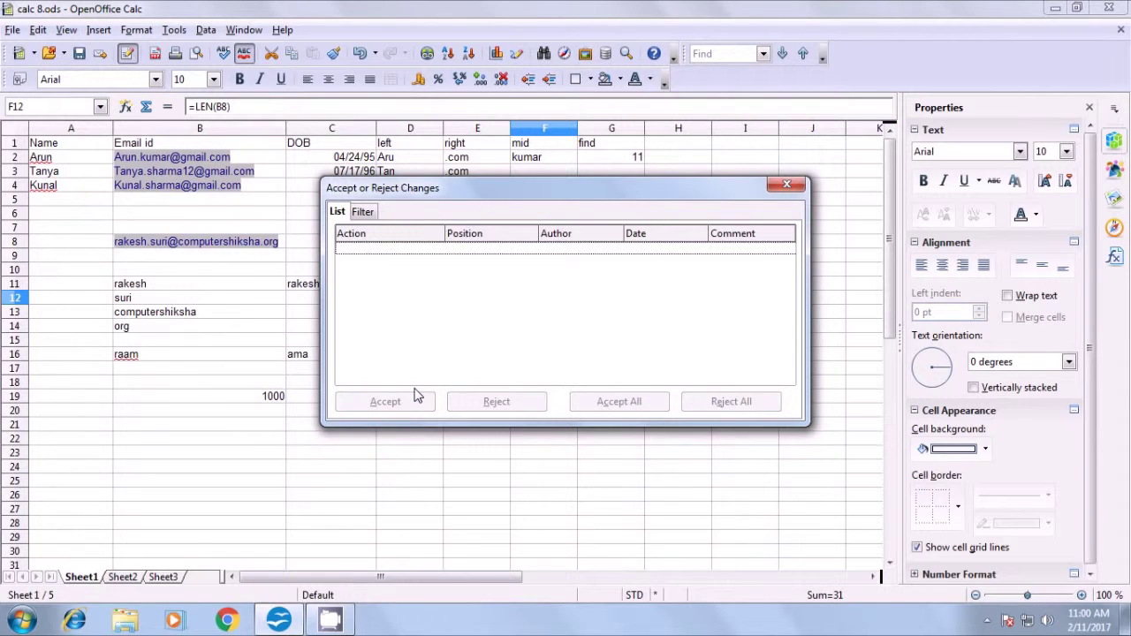
left_click(785, 185)
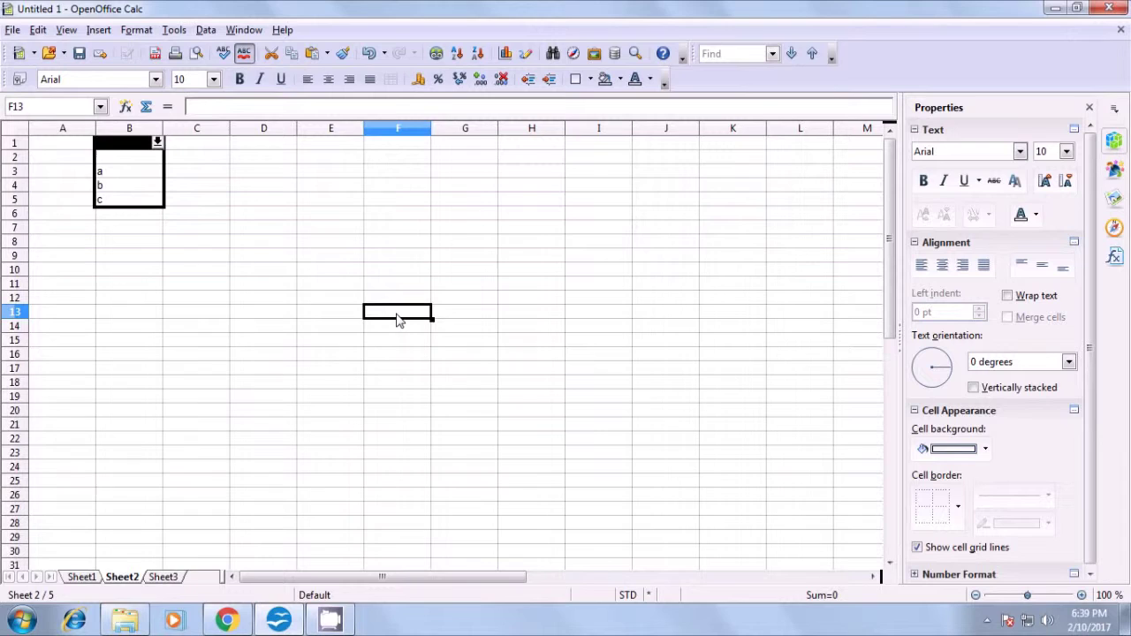
Open Protect Sheet for Sheet2 and type the protection password.
left_click(174, 31)
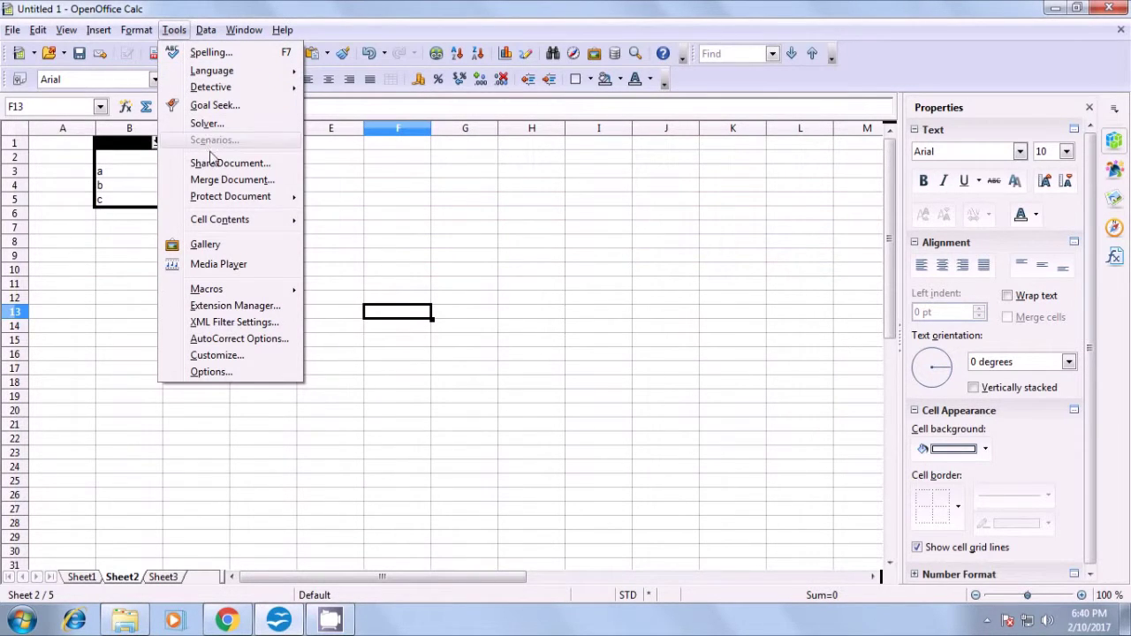
mouse_move(218, 202)
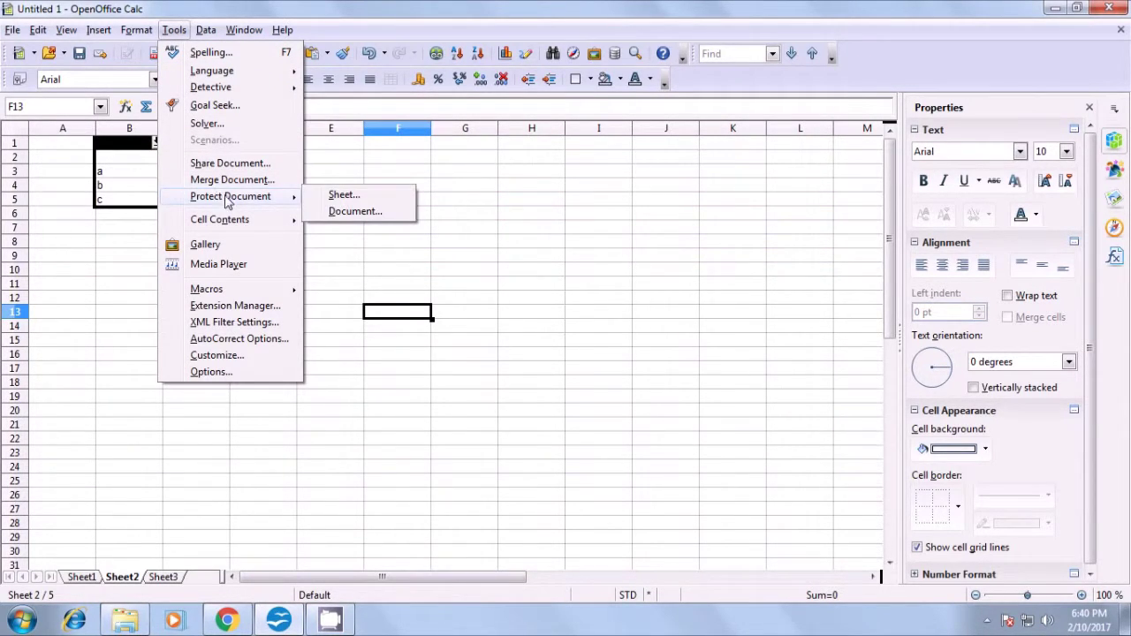
left_click(336, 197)
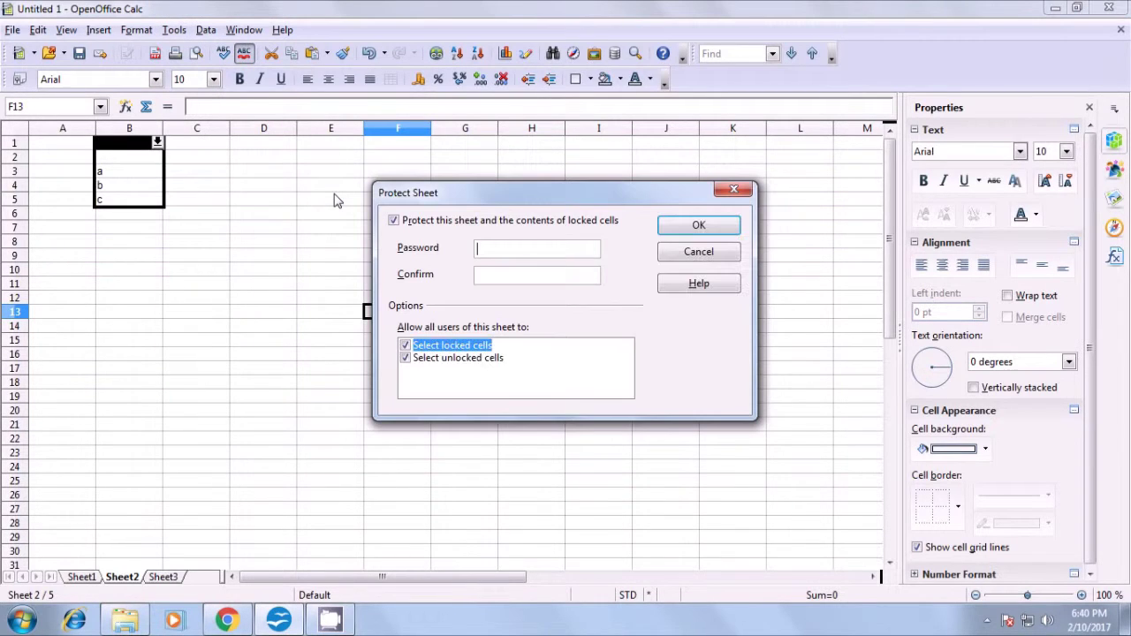
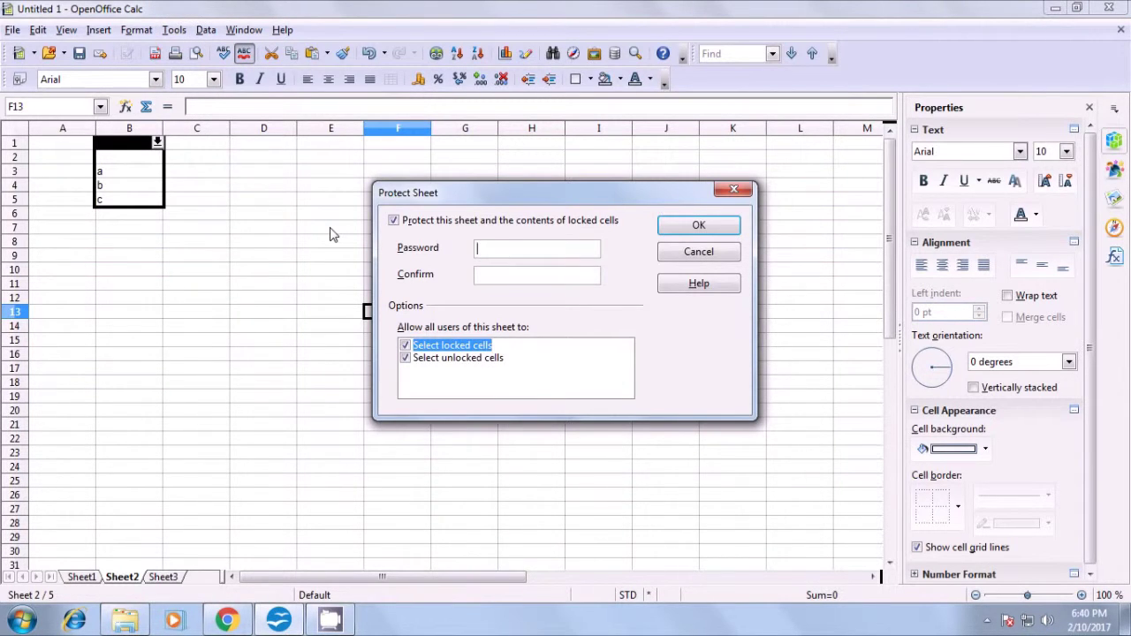